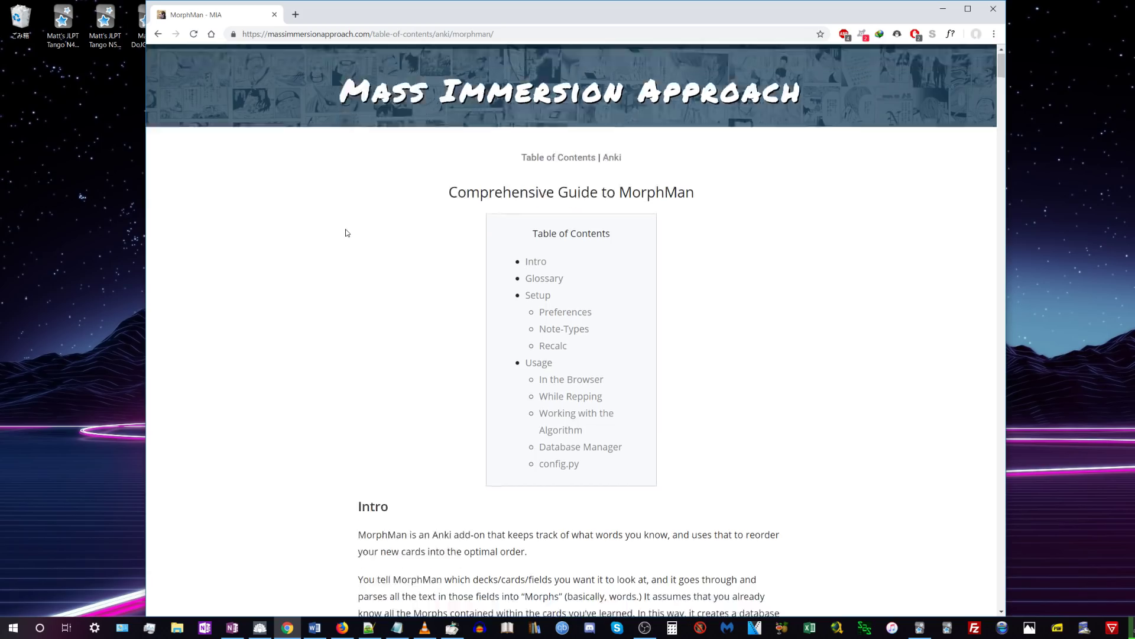
- Skim the Comprehensive Guide to MorphMan, covering its glossary, setup, preferences and note-type sections, and return to its beginning
{"action": "scroll", "coordinate": [353, 238], "scroll_direction": "down", "scroll_amount": 15}
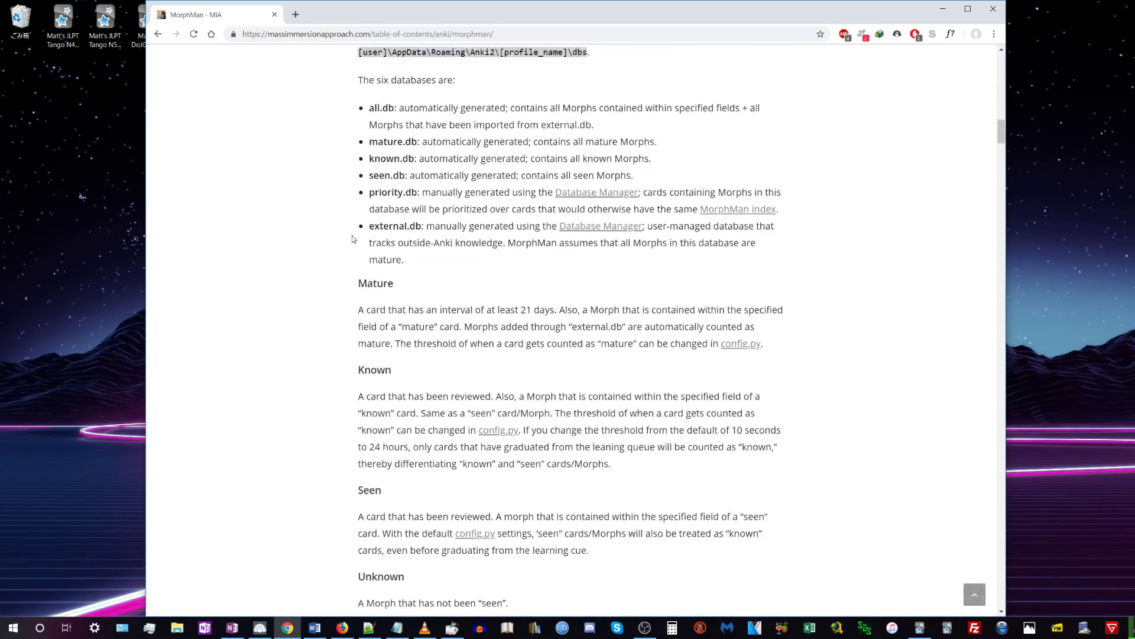
{"action": "scroll", "coordinate": [352, 239], "scroll_direction": "down", "scroll_amount": 20}
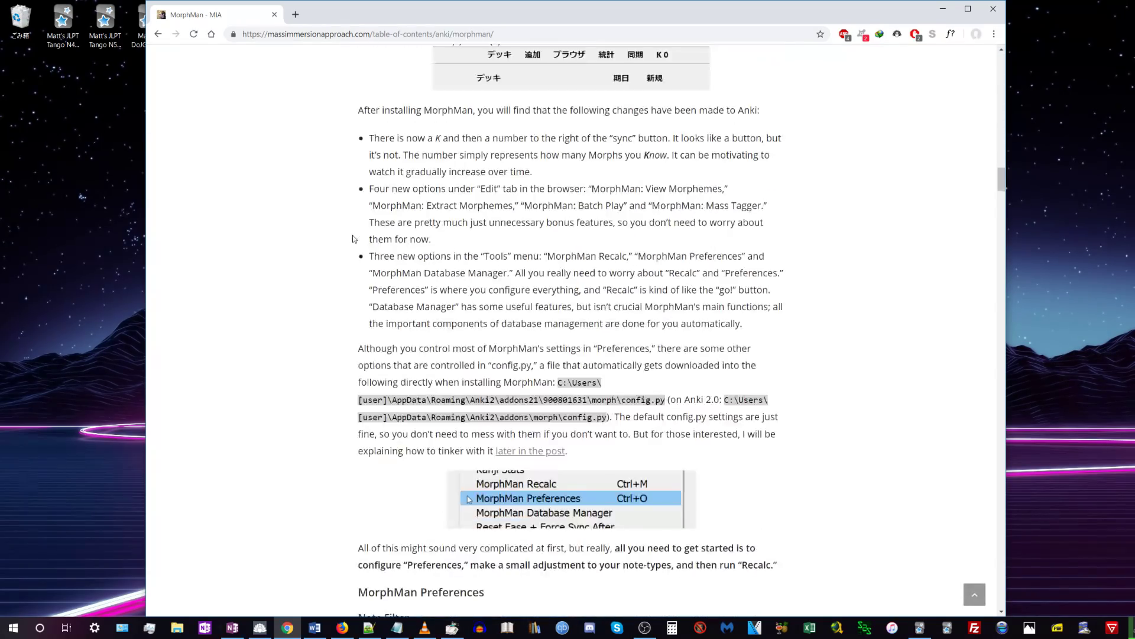
{"action": "scroll", "coordinate": [340, 241], "scroll_direction": "down", "scroll_amount": 20}
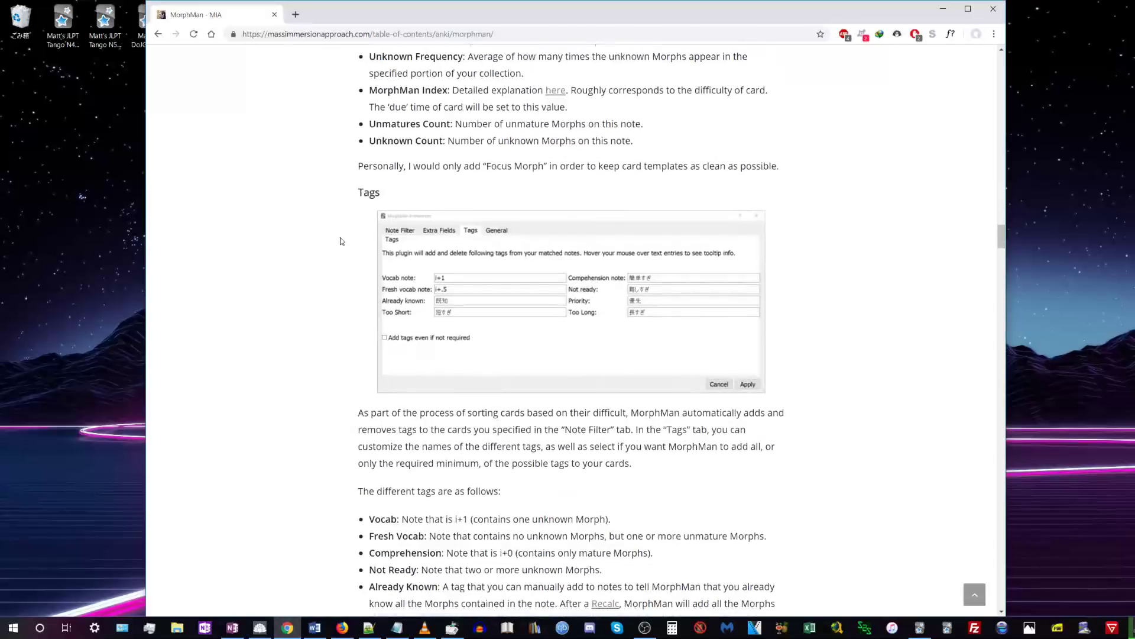
{"action": "scroll", "coordinate": [341, 241], "scroll_direction": "down", "scroll_amount": 10}
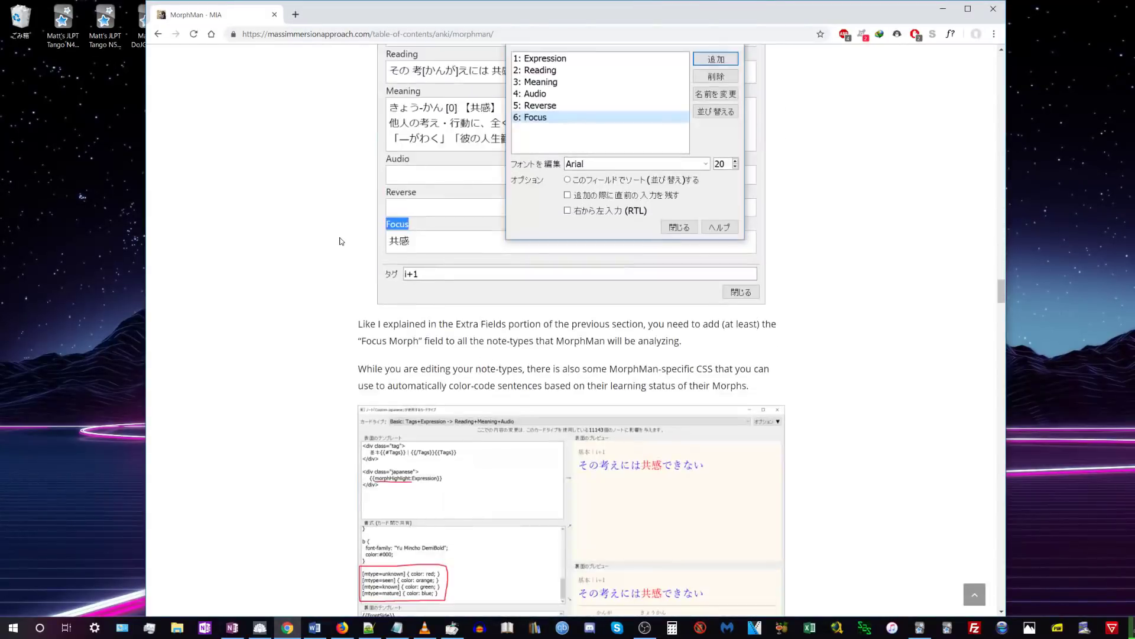
{"action": "scroll", "coordinate": [341, 241], "scroll_direction": "up", "scroll_amount": 16}
{"action": "scroll", "coordinate": [376, 241], "scroll_direction": "up", "scroll_amount": 20}
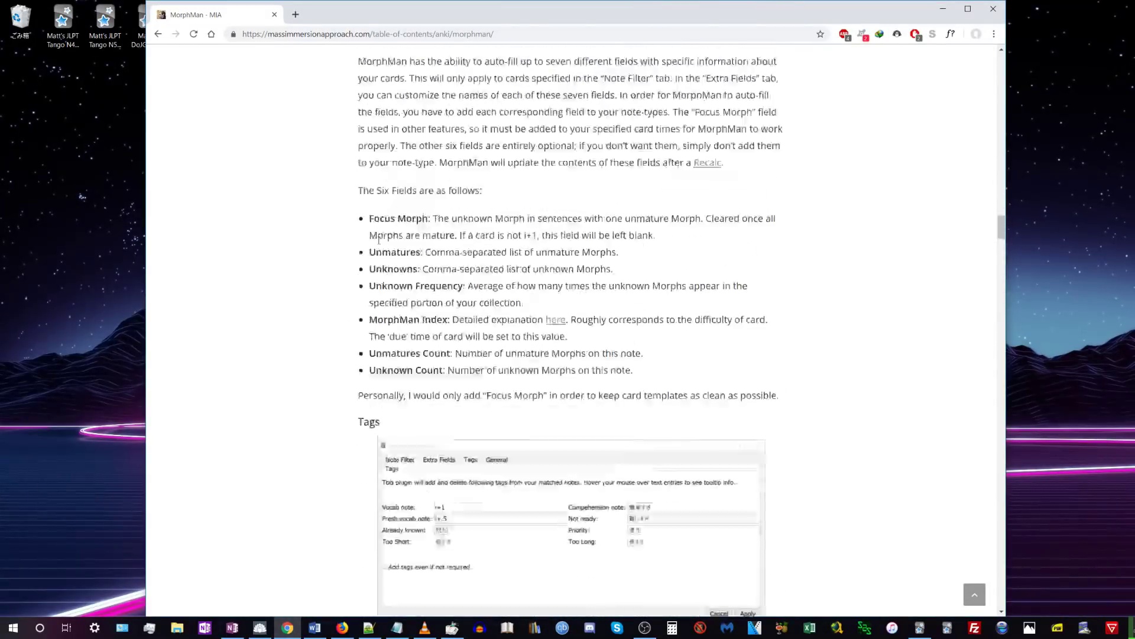
{"action": "scroll", "coordinate": [382, 242], "scroll_direction": "up", "scroll_amount": 15}
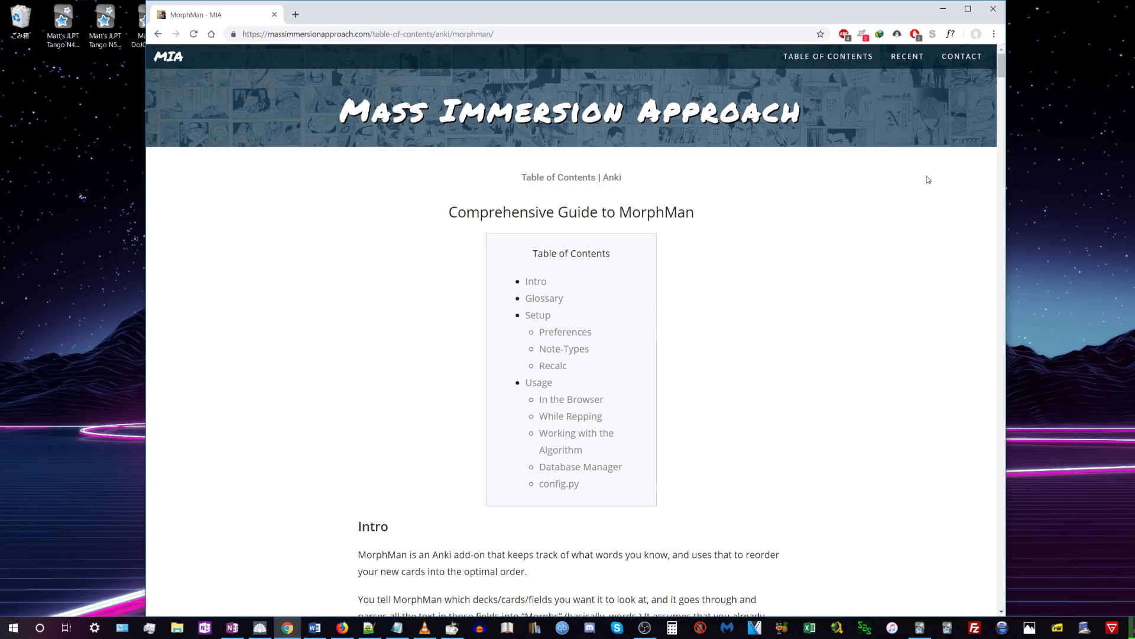
{"action": "left_click", "coordinate": [943, 9]}
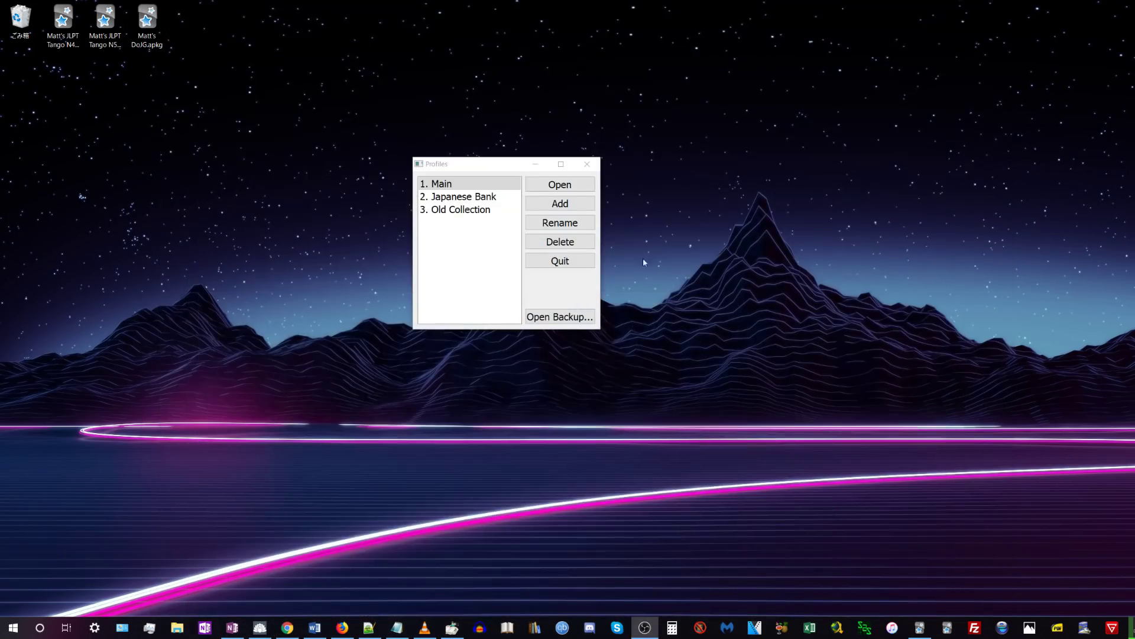
{"action": "left_click_drag", "start_coordinate": [510, 168], "coordinate": [618, 198]}
{"action": "left_click", "coordinate": [659, 234]}
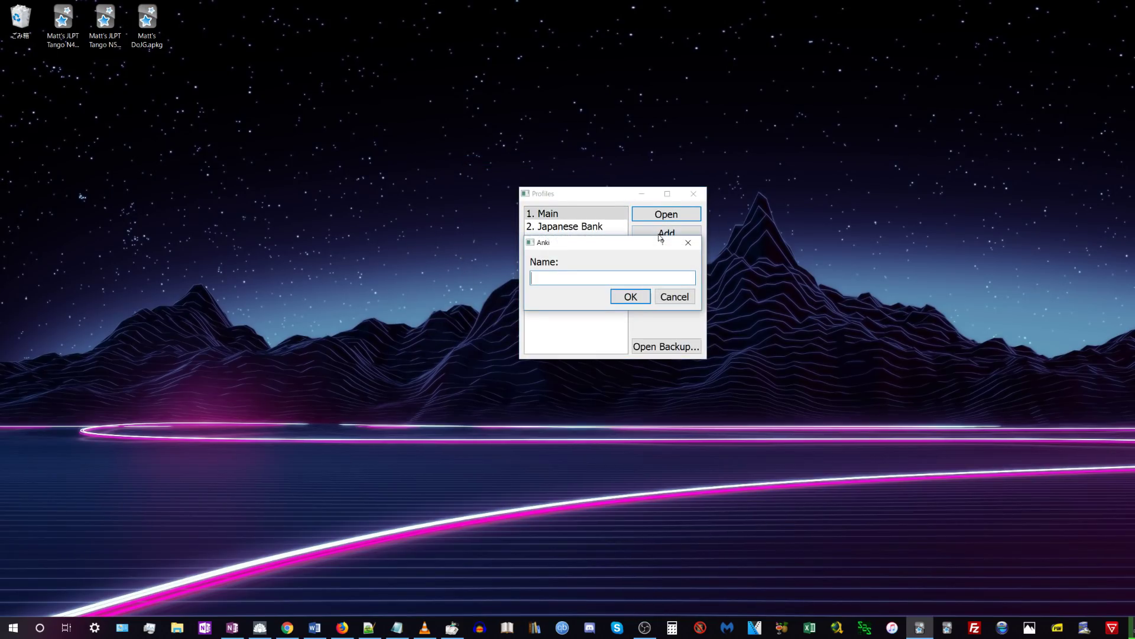
{"action": "type", "text": "temp"}
{"action": "key", "text": "Return"}
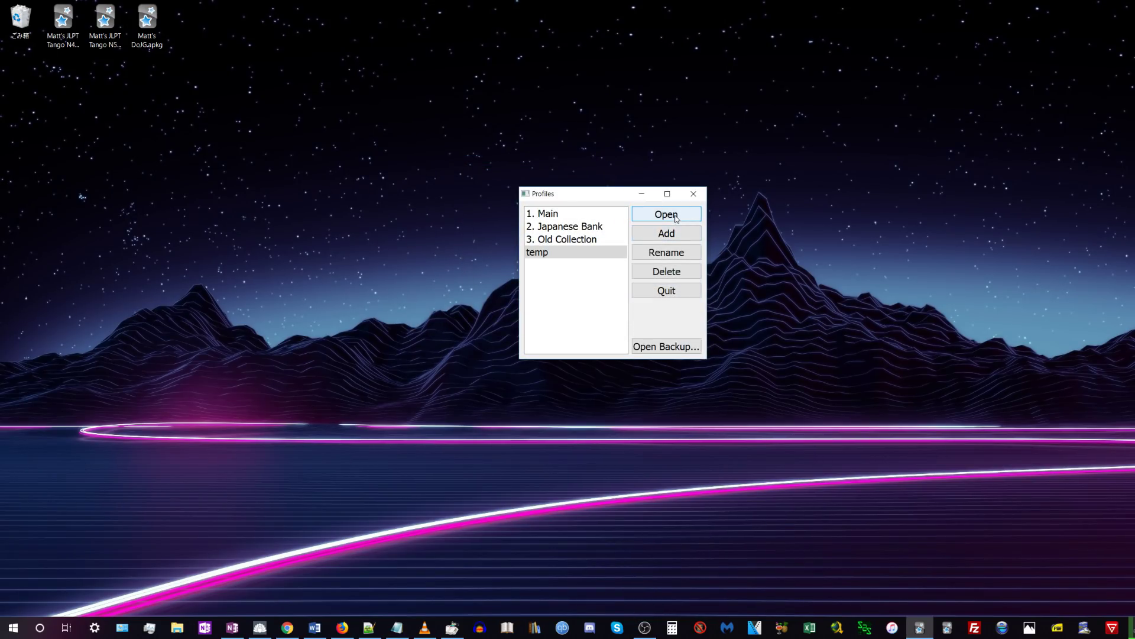
{"action": "left_click", "coordinate": [676, 218]}
- Enlarge and reposition the temp profile's window so the whole deck list is visible
{"action": "left_click_drag", "start_coordinate": [708, 231], "coordinate": [409, 101]}
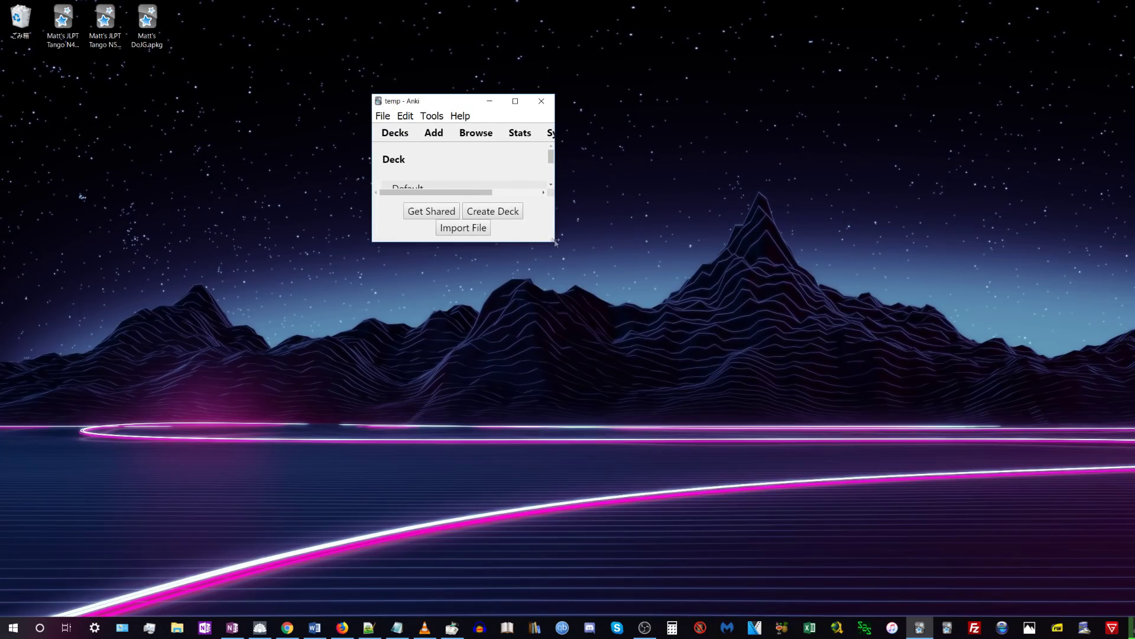
{"action": "left_click_drag", "start_coordinate": [556, 242], "coordinate": [869, 492]}
{"action": "left_click_drag", "start_coordinate": [619, 102], "coordinate": [591, 99]}
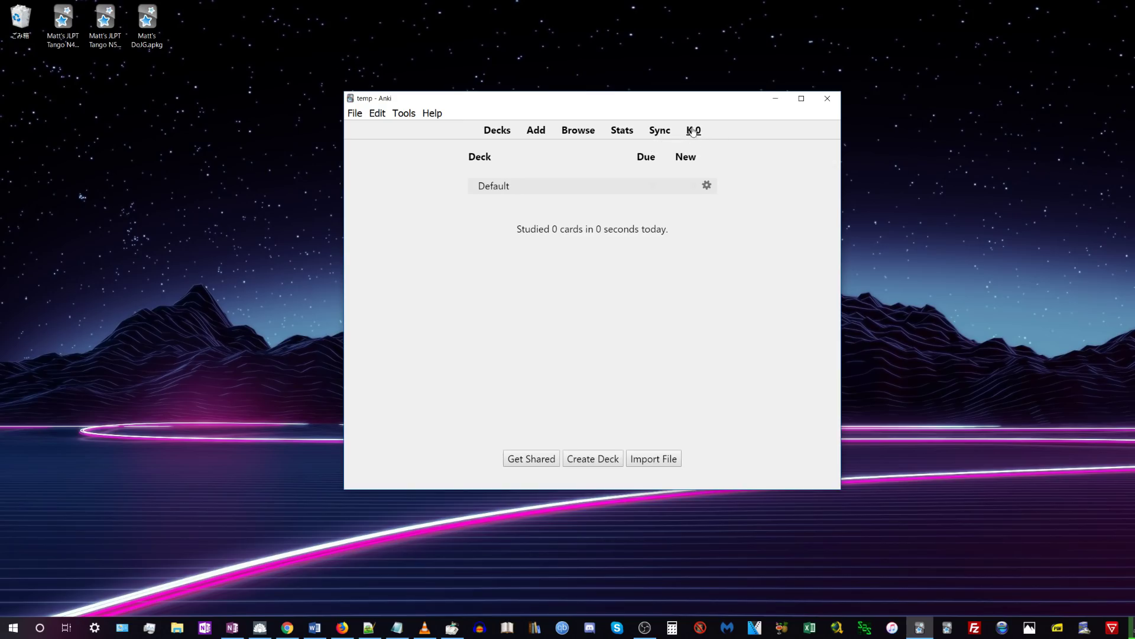
{"action": "mouse_move", "coordinate": [388, 100]}
{"action": "left_mouse_down"}
{"action": "mouse_move", "coordinate": [386, 131]}
{"action": "mouse_move", "coordinate": [392, 86]}
{"action": "left_mouse_up"}
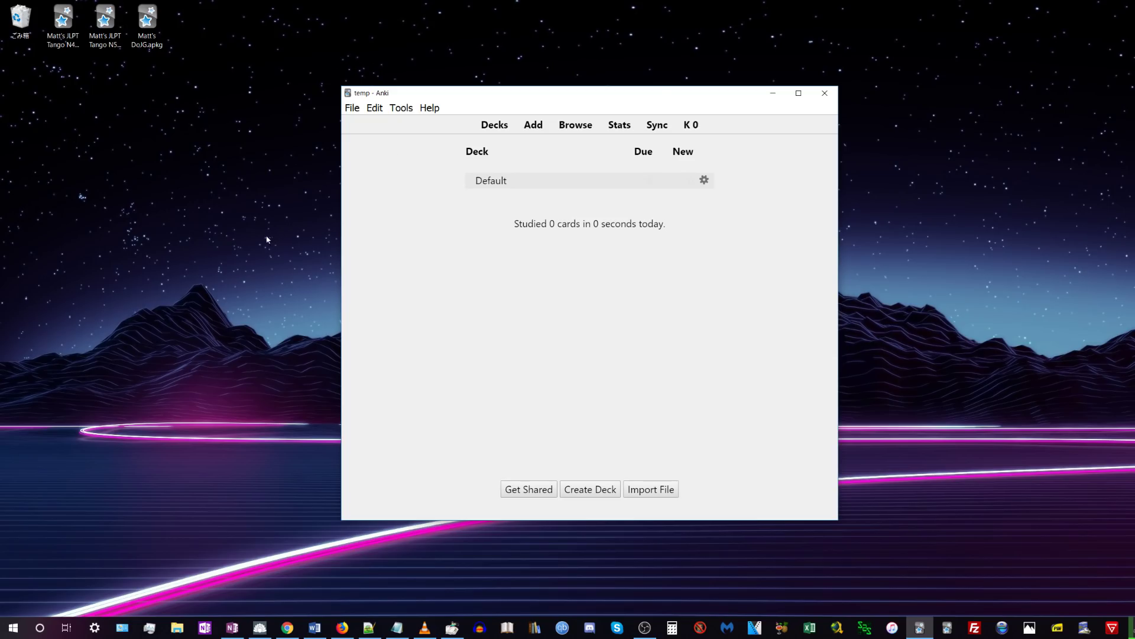
{"action": "left_click_drag", "start_coordinate": [264, 236], "coordinate": [939, 345]}
{"action": "left_click", "coordinate": [465, 266]}
- Import Matt's JLPT Tango N5 and JLPT Tango N4 deck packages from the desktop into the temp profile
{"action": "left_click", "coordinate": [98, 25]}
{"action": "double_click", "coordinate": [99, 25]}
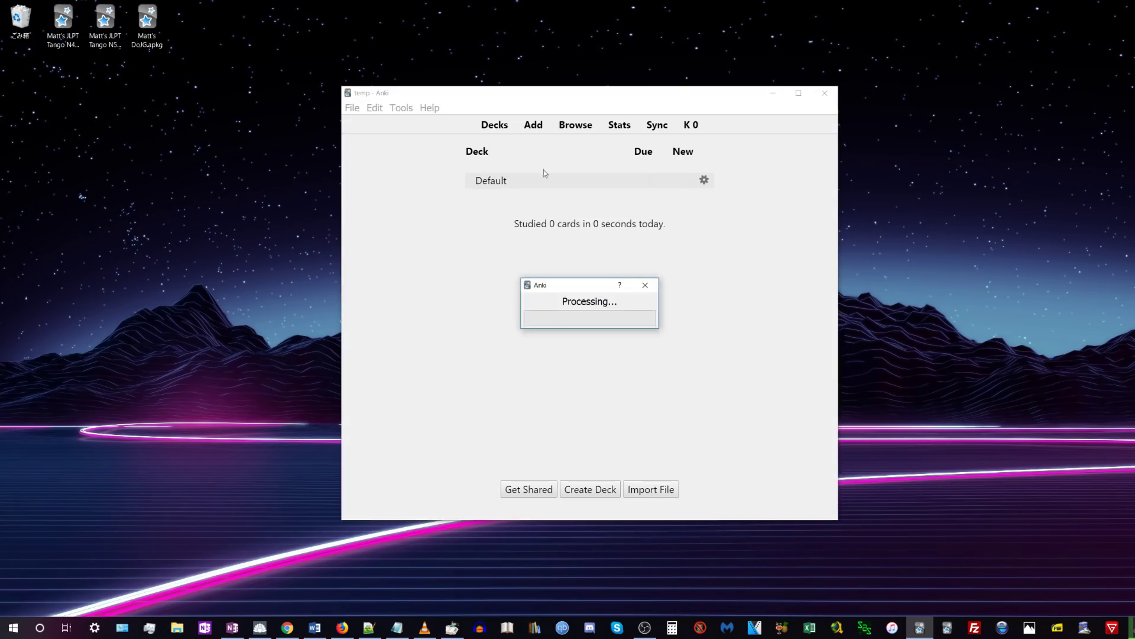
{"action": "left_click", "coordinate": [687, 214]}
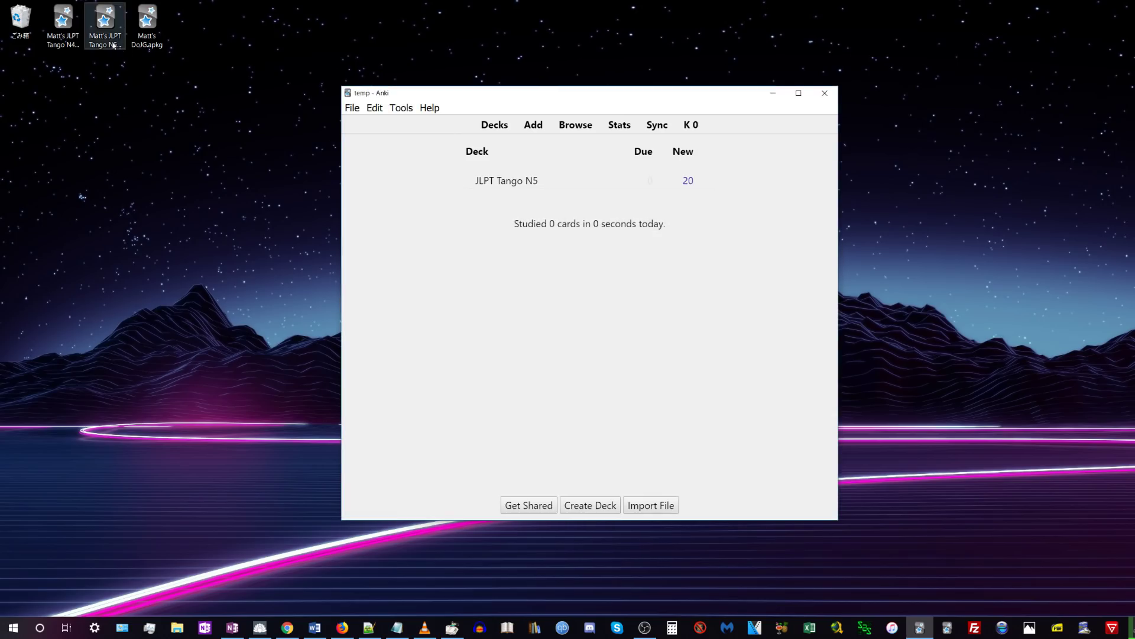
{"action": "double_click", "coordinate": [63, 25]}
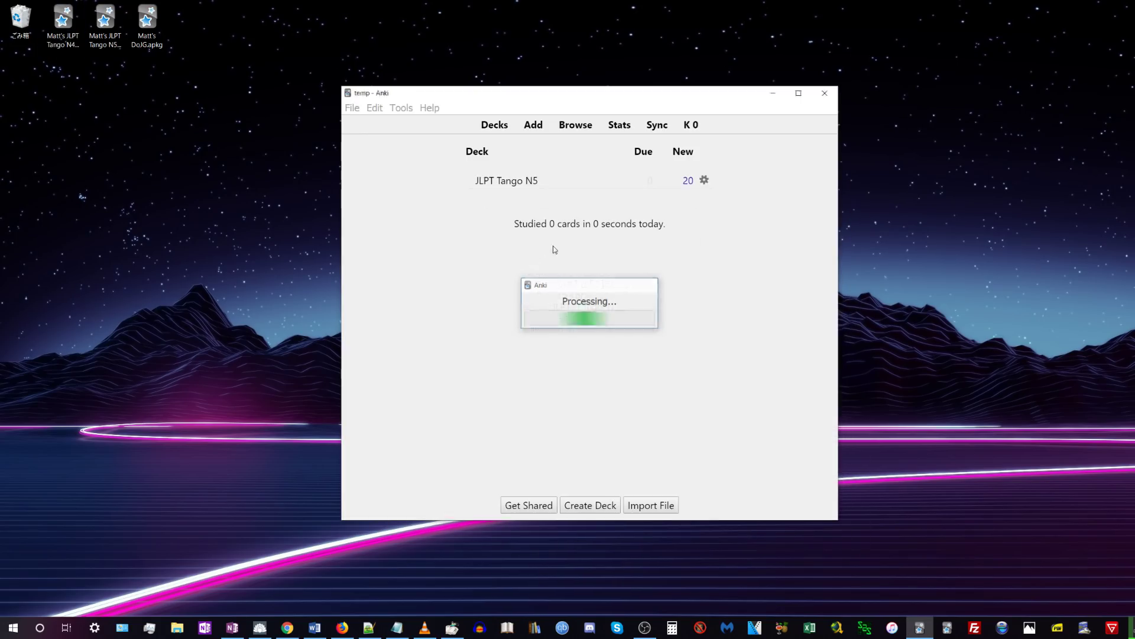
{"action": "left_click", "coordinate": [687, 214]}
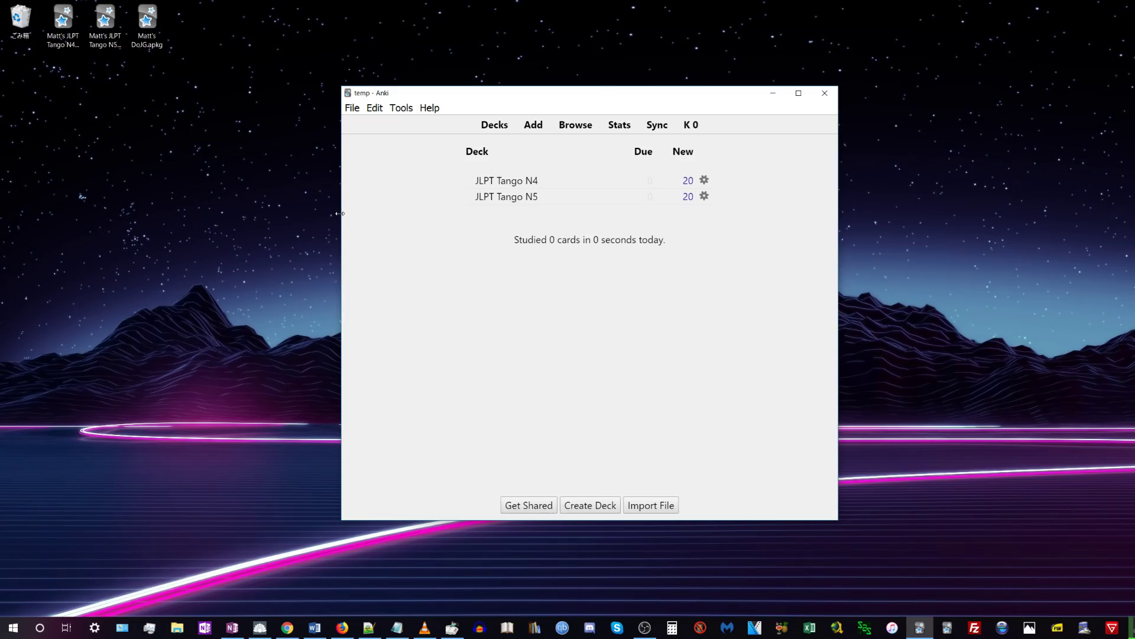
- Open the MorphMan preferences and widen the dialog until all note filter columns are readable
{"action": "left_click_drag", "start_coordinate": [341, 217], "coordinate": [307, 213]}
{"action": "left_click_drag", "start_coordinate": [654, 90], "coordinate": [712, 84]}
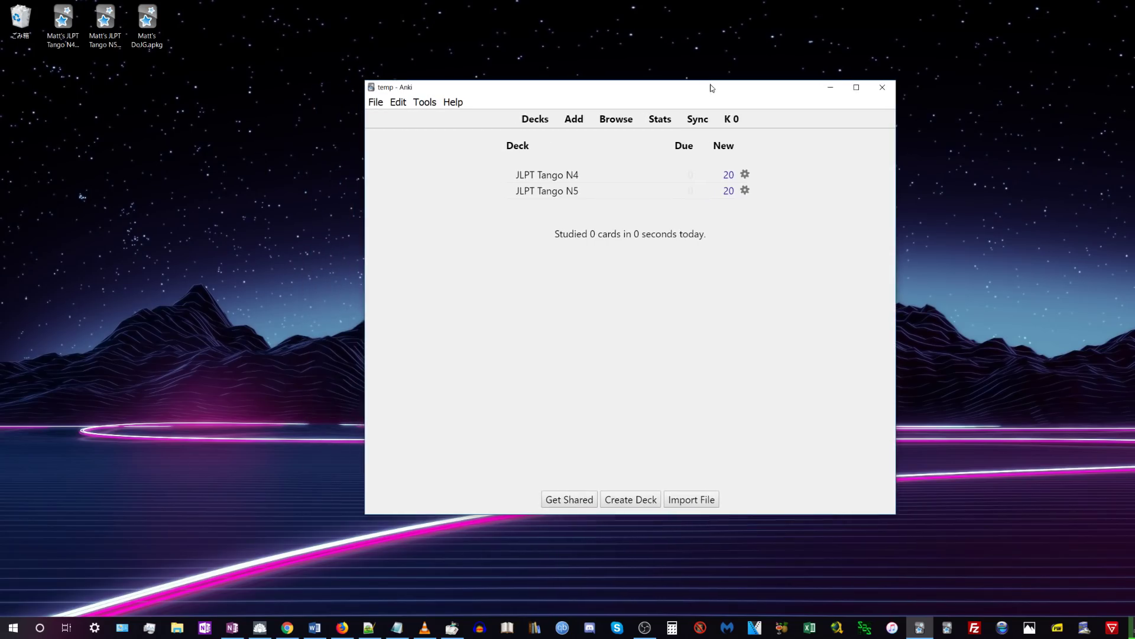
{"action": "left_click", "coordinate": [428, 103]}
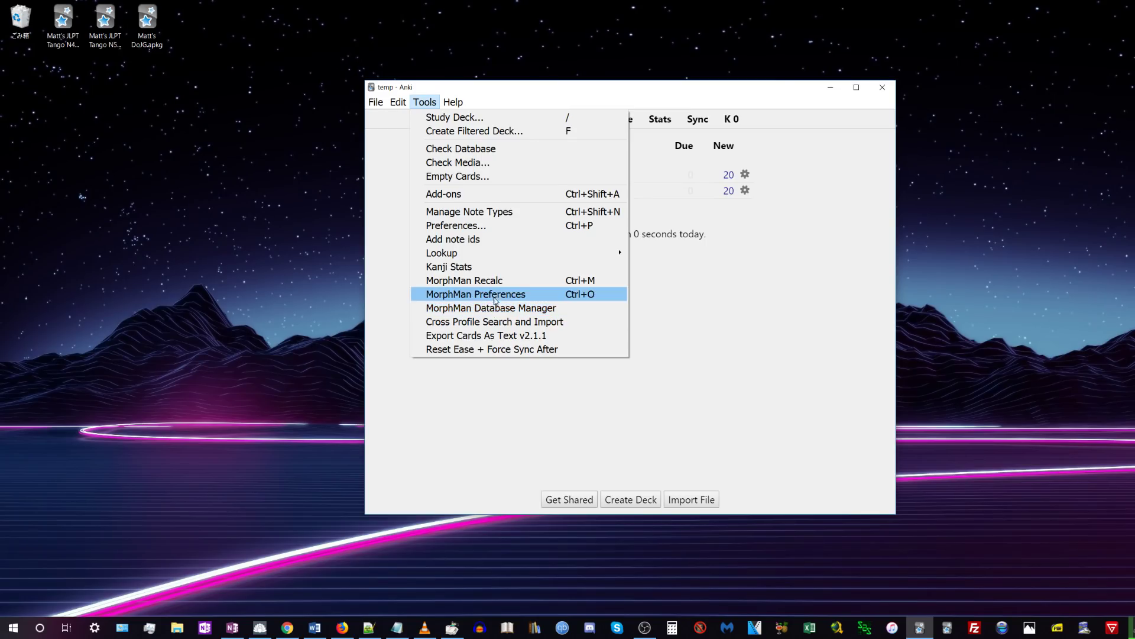
{"action": "left_click", "coordinate": [497, 295]}
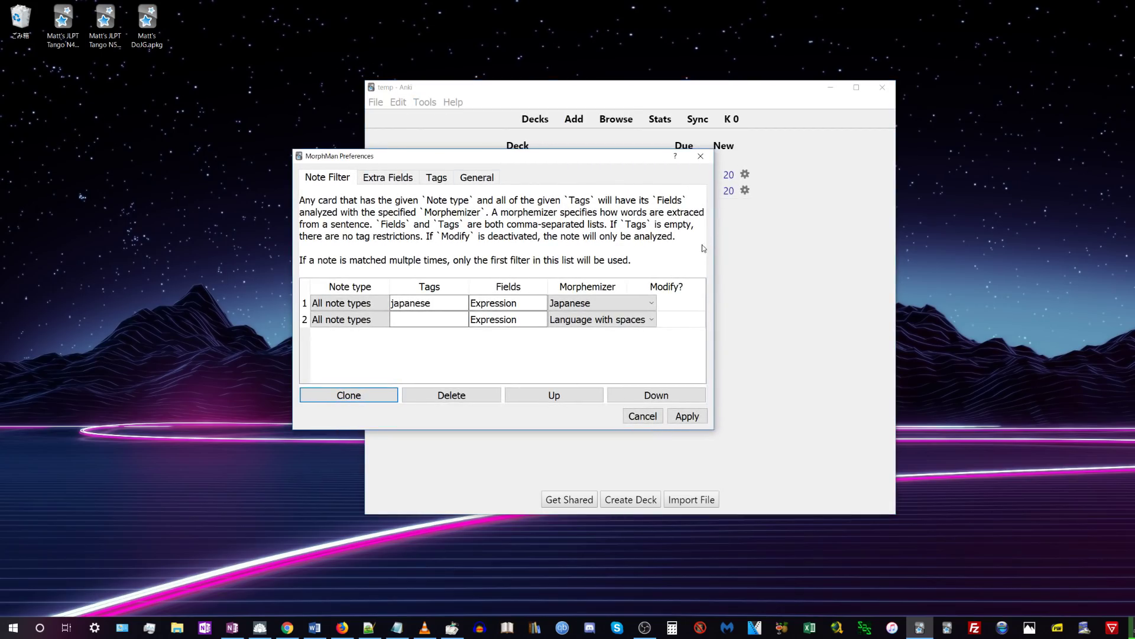
{"action": "left_click_drag", "start_coordinate": [714, 247], "coordinate": [1078, 256]}
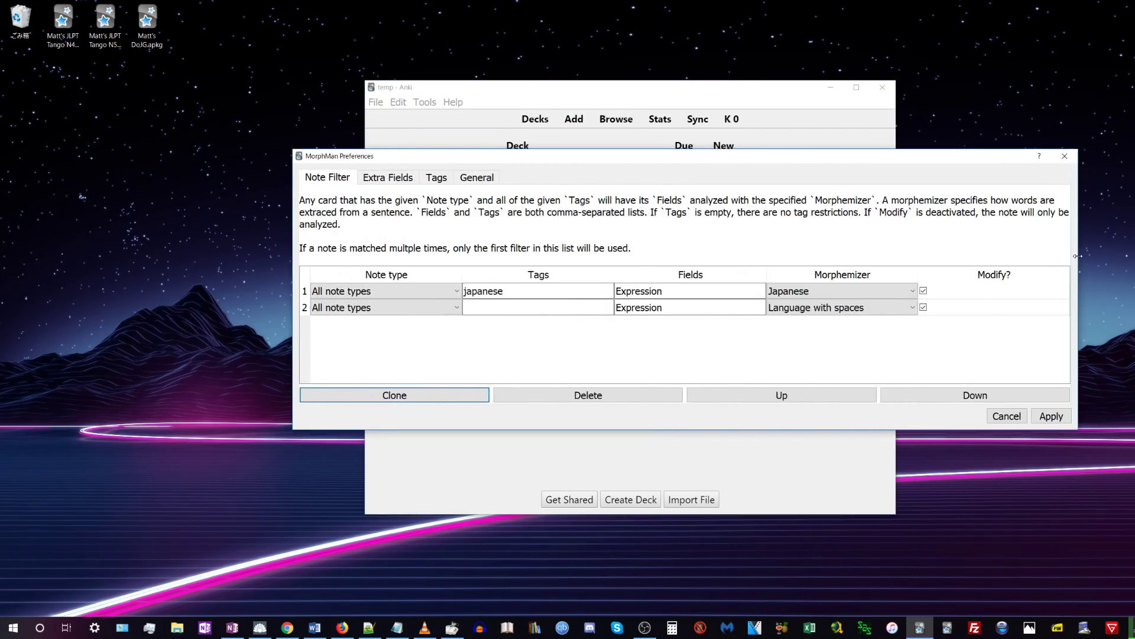
{"action": "left_click_drag", "start_coordinate": [784, 156], "coordinate": [716, 141]}
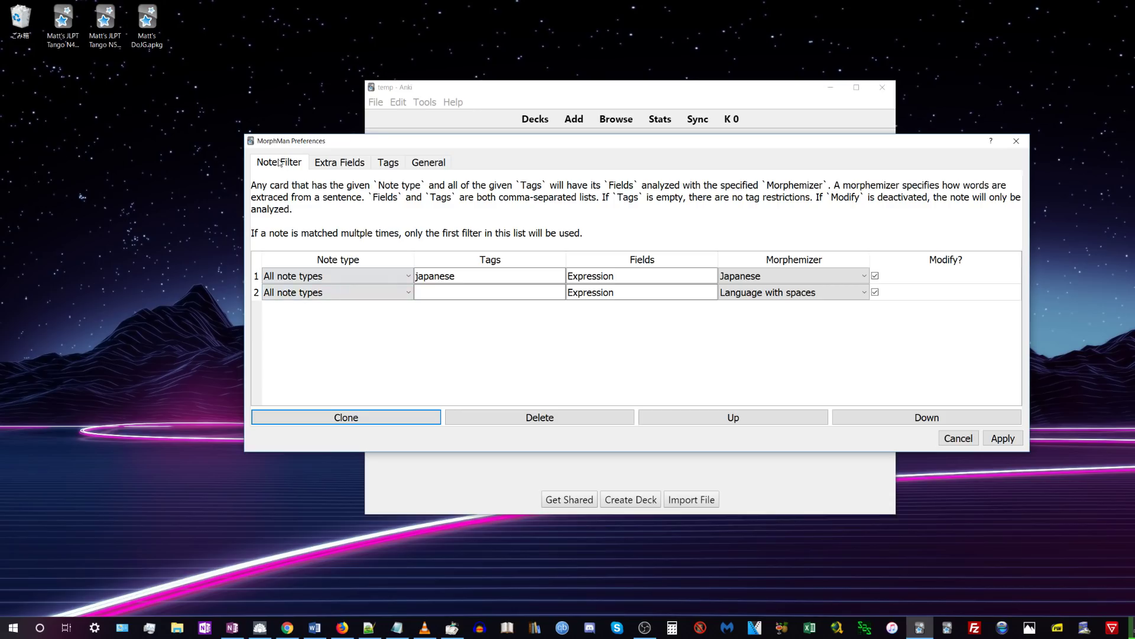
- Delete the second note filter and clear the japanese tag from the remaining one
{"action": "left_click", "coordinate": [418, 292]}
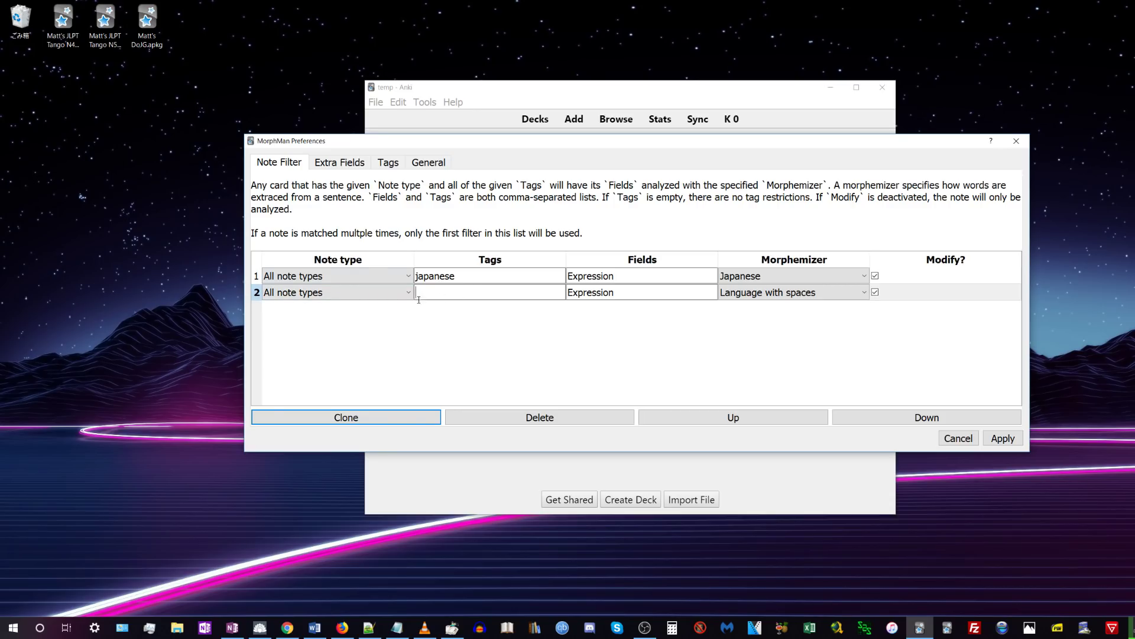
{"action": "left_click", "coordinate": [559, 424]}
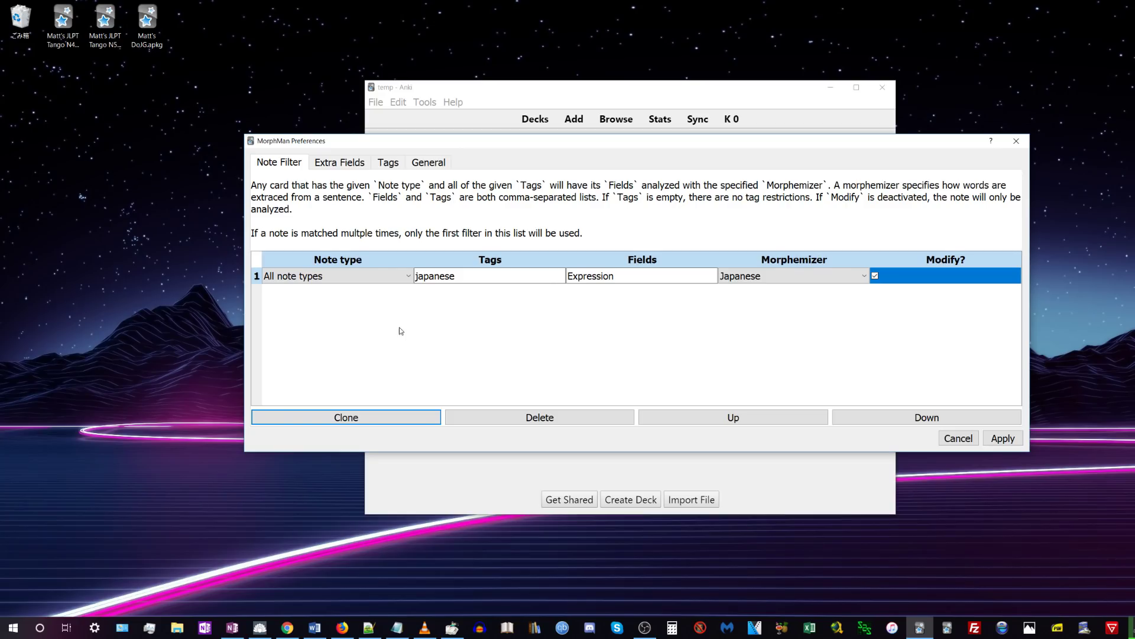
{"action": "double_click", "coordinate": [471, 278]}
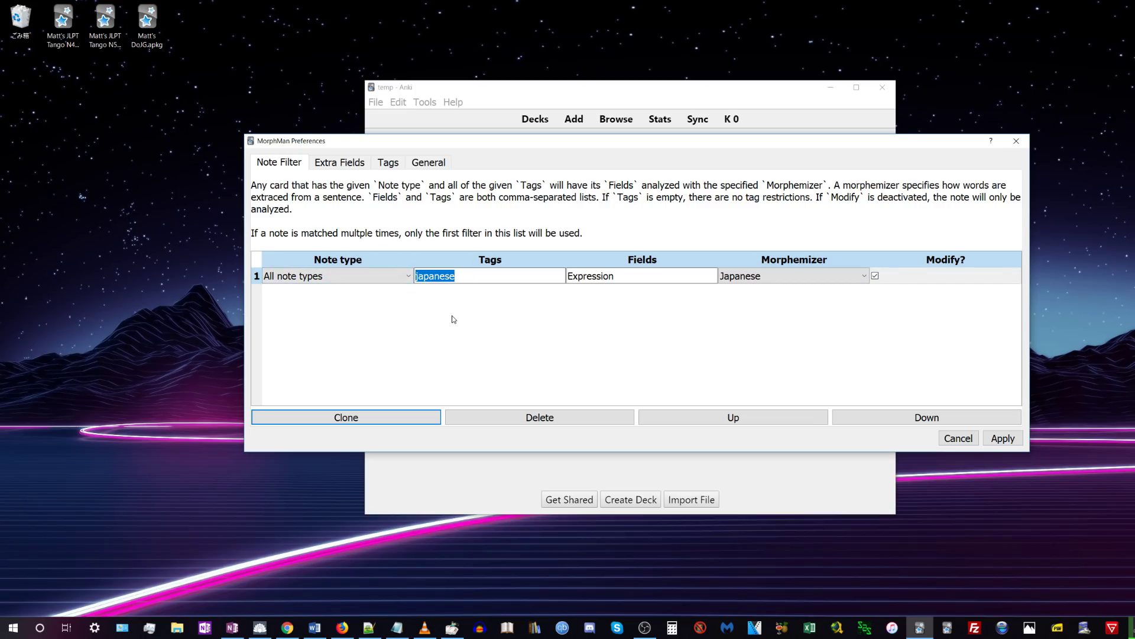
{"action": "key", "text": "BackSpace"}
- Set the note filter to the Custom Japanese note type with the Japanese morphemizer, and disable its Modify option
{"action": "left_click", "coordinate": [333, 276]}
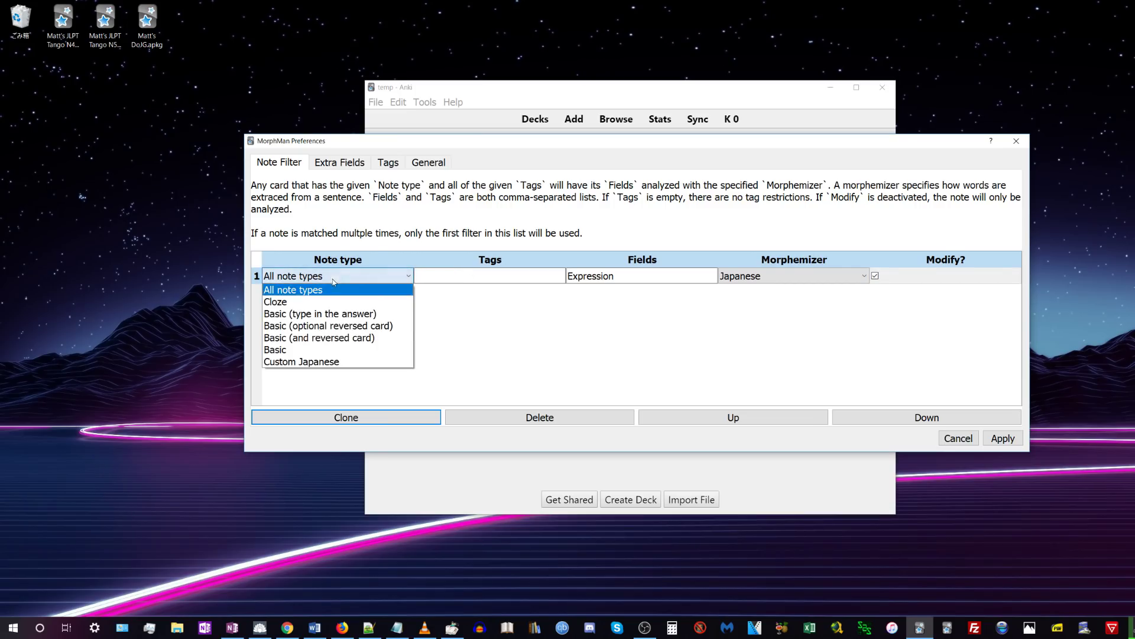
{"action": "left_click", "coordinate": [317, 361]}
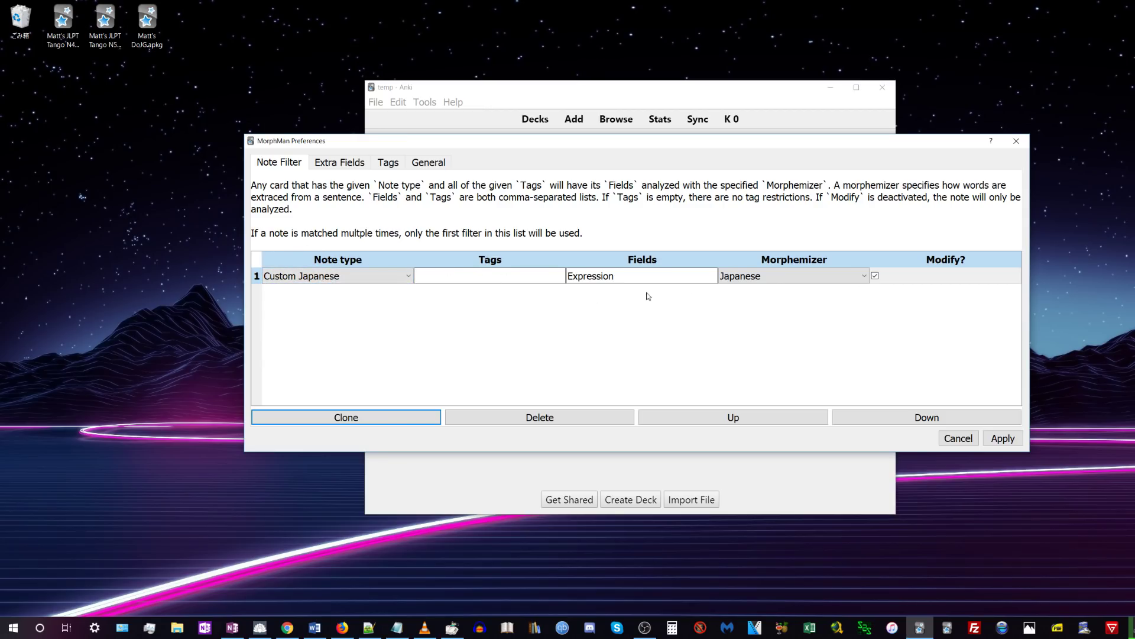
{"action": "double_click", "coordinate": [581, 276]}
{"action": "left_click", "coordinate": [781, 276]}
{"action": "left_click", "coordinate": [771, 305]}
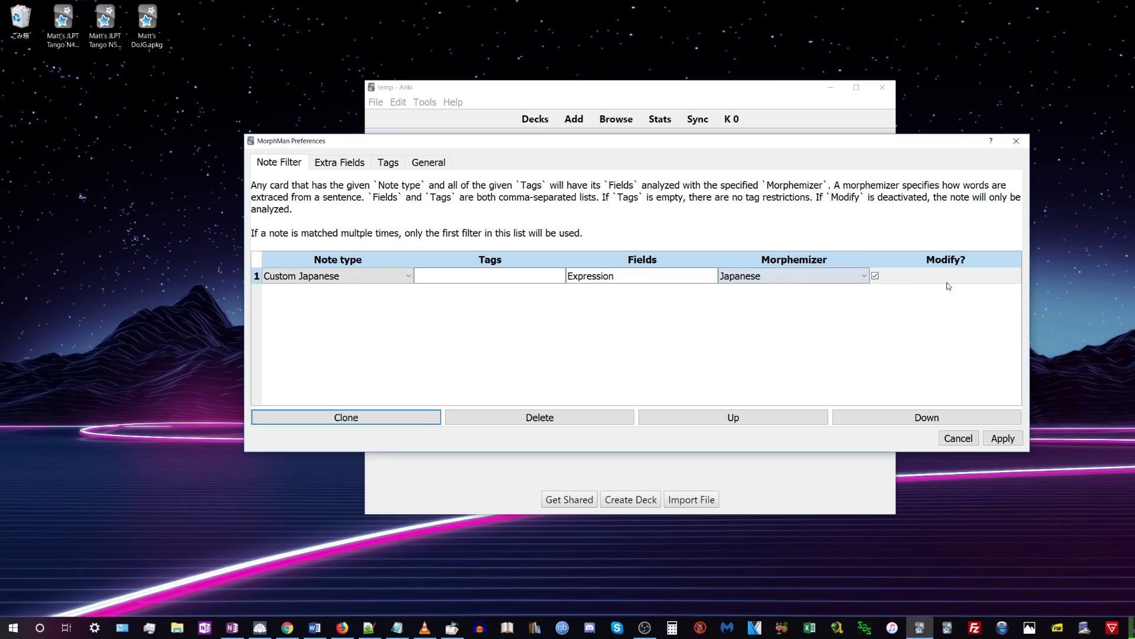
{"action": "left_click", "coordinate": [875, 277]}
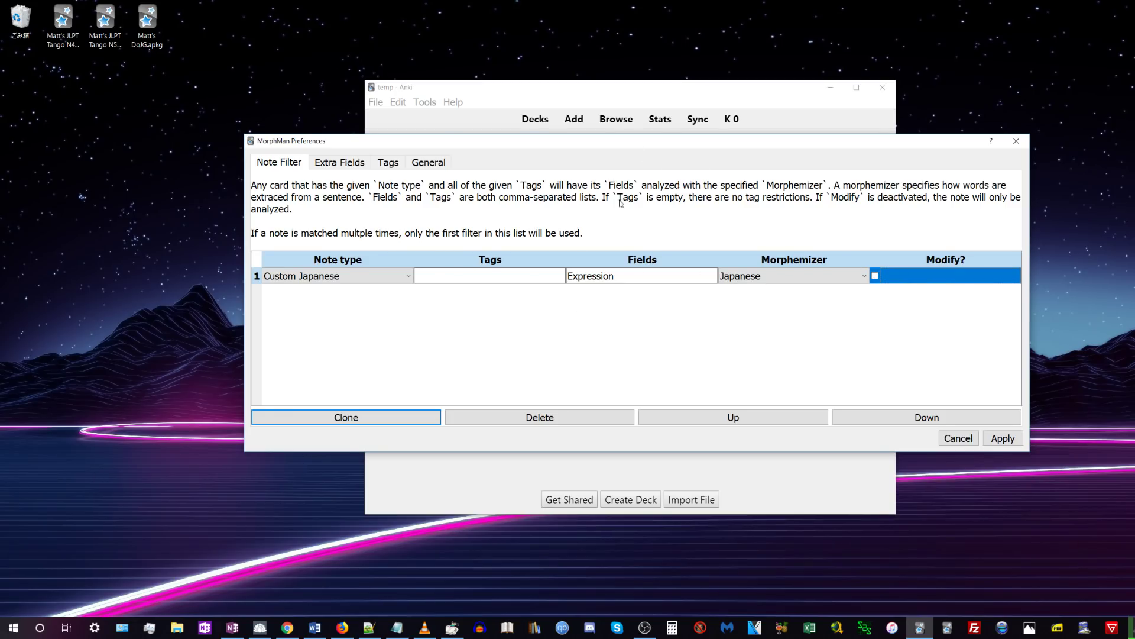
- Clone the Custom Japanese filter three times and delete the extra copies
{"action": "left_click", "coordinate": [382, 418]}
{"action": "left_click", "coordinate": [381, 418]}
{"action": "left_click", "coordinate": [381, 418]}
{"action": "left_click", "coordinate": [355, 292]}
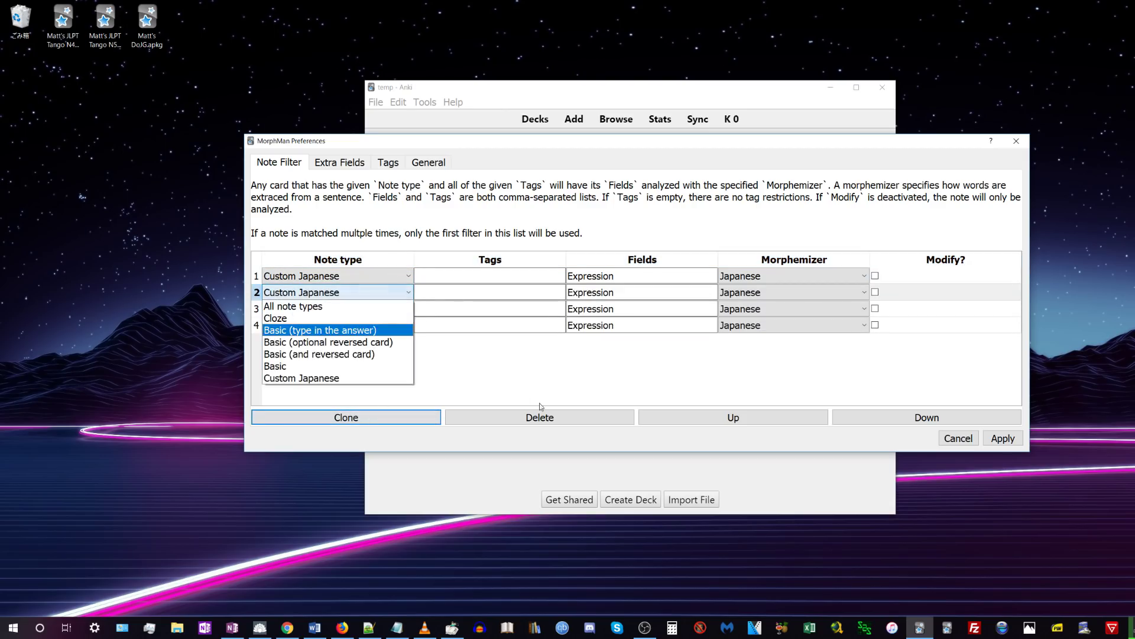
{"action": "left_click", "coordinate": [547, 417]}
{"action": "left_click", "coordinate": [559, 420]}
{"action": "left_click", "coordinate": [559, 421]}
{"action": "left_click", "coordinate": [559, 421]}
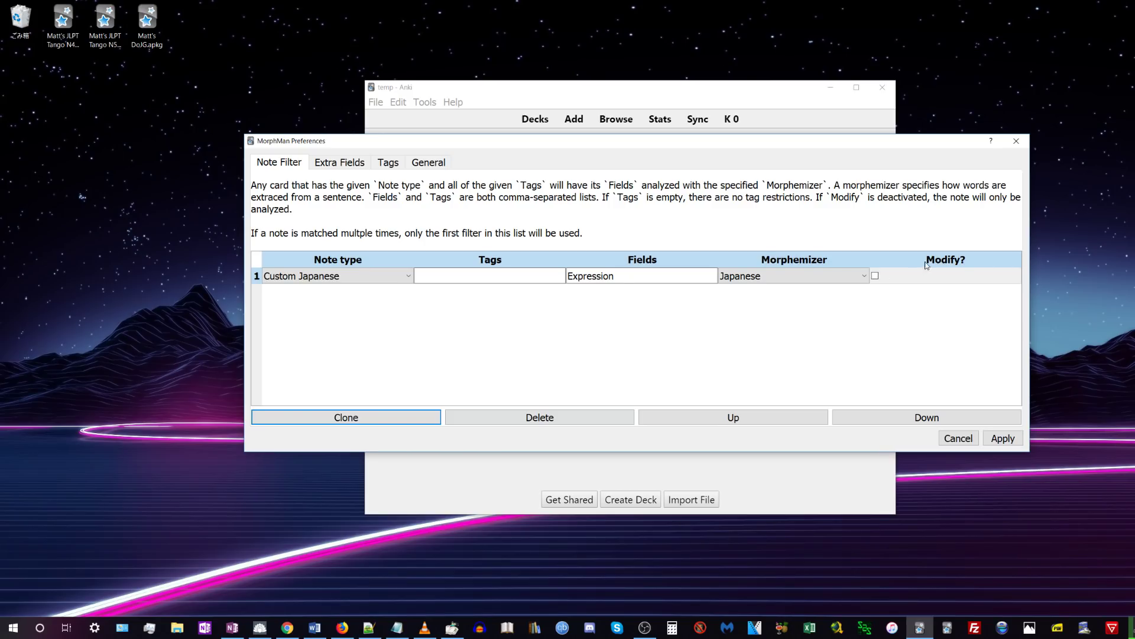
- Enable the filter's Modify option and disable it again
{"action": "left_click", "coordinate": [875, 276]}
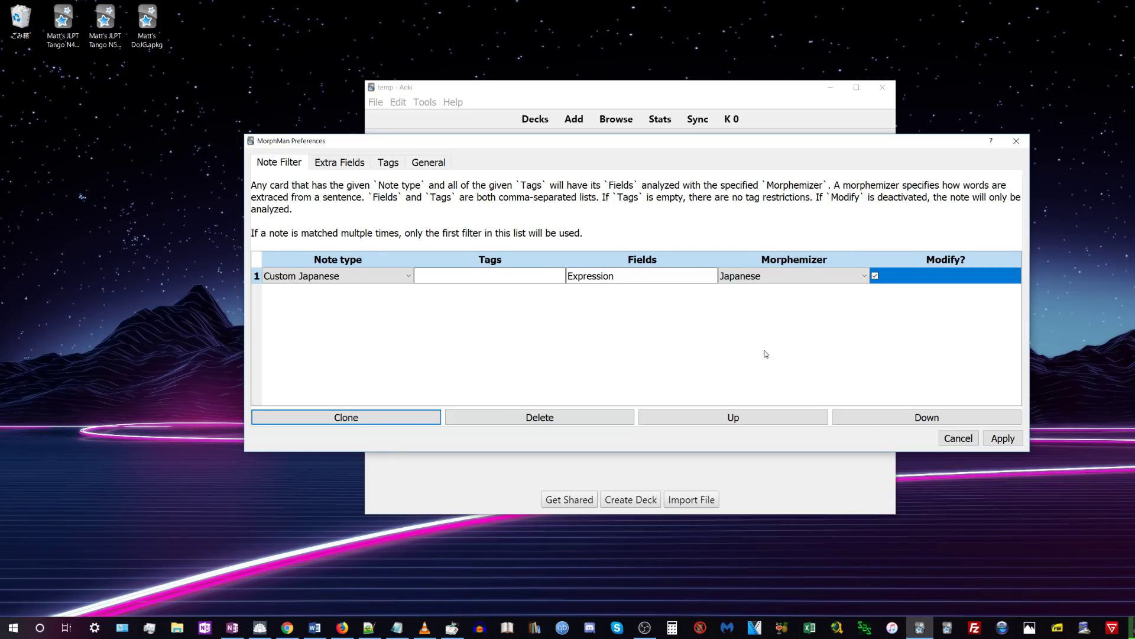
{"action": "left_click", "coordinate": [876, 276]}
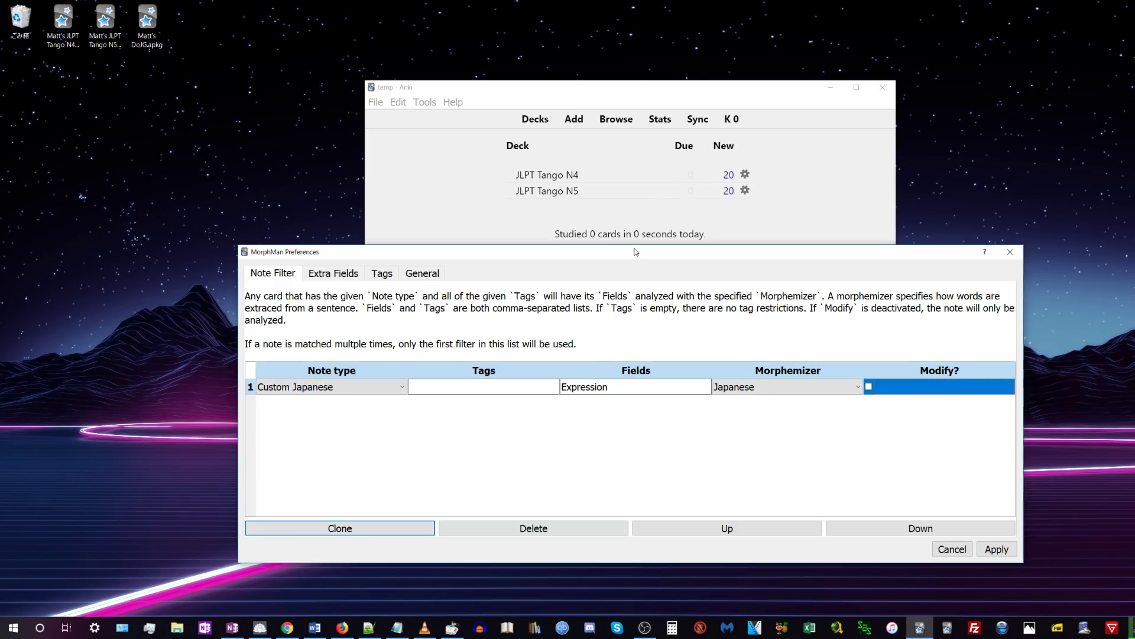
{"action": "left_click_drag", "start_coordinate": [633, 251], "coordinate": [642, 146]}
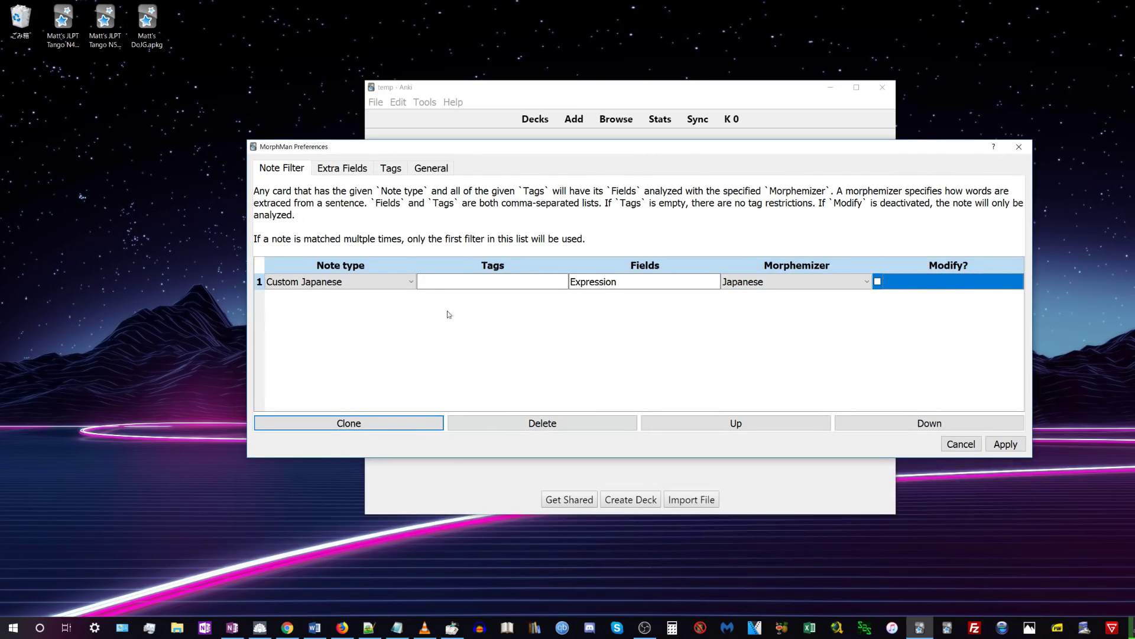
- Set the Focus morph extra field to Focus
{"action": "left_click", "coordinate": [345, 167]}
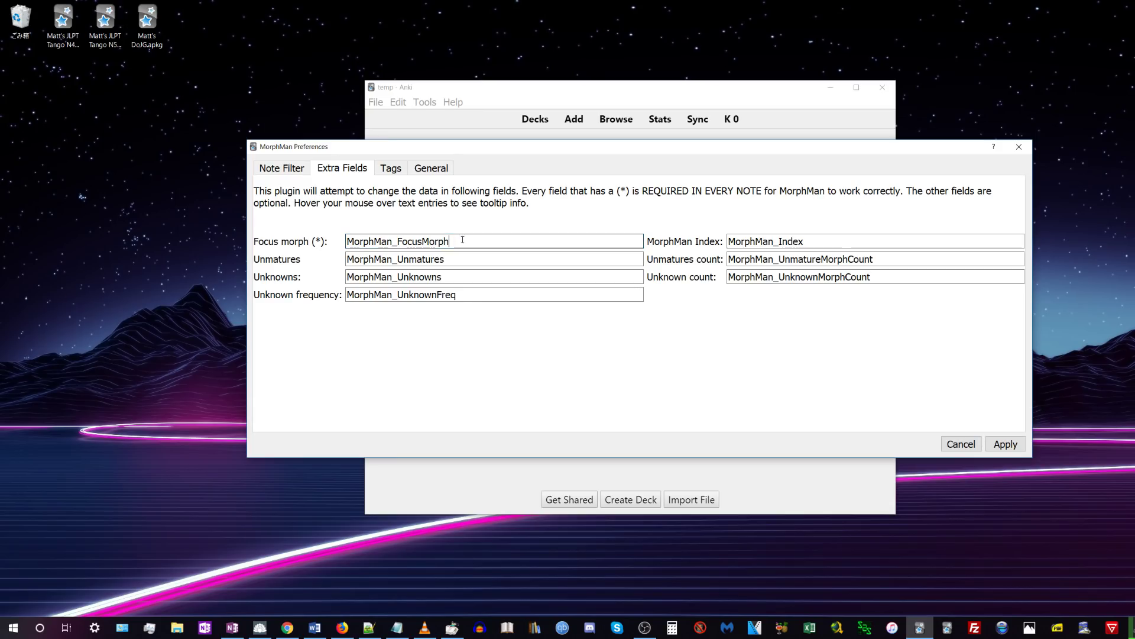
{"action": "left_click_drag", "start_coordinate": [463, 240], "coordinate": [299, 240]}
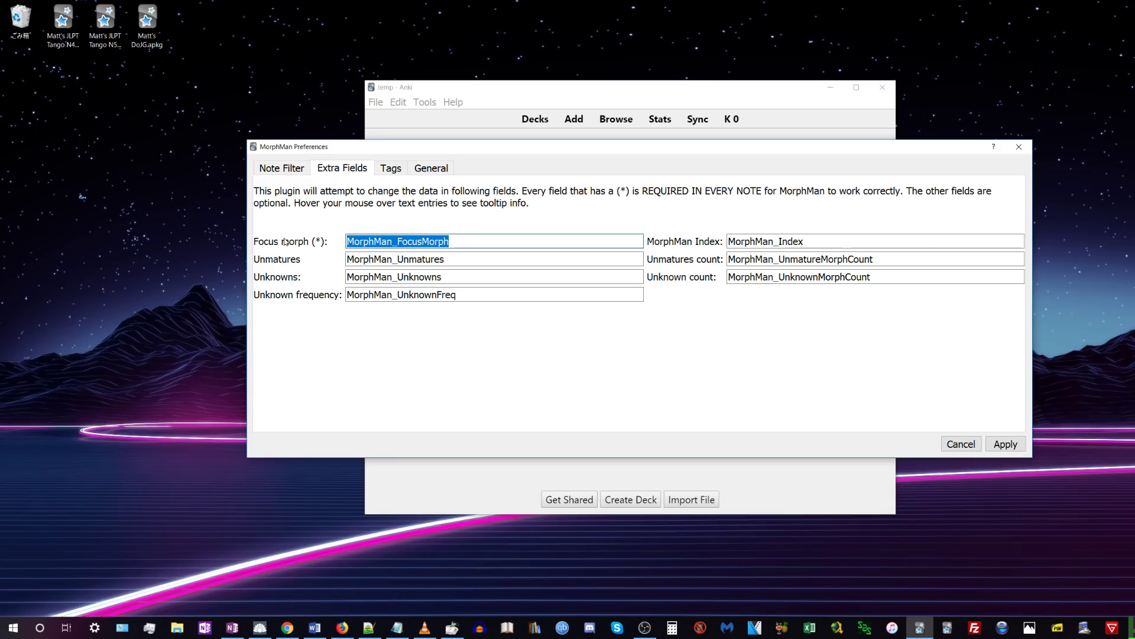
{"action": "mouse_move", "coordinate": [423, 241]}
{"action": "type", "text": "i+1"}
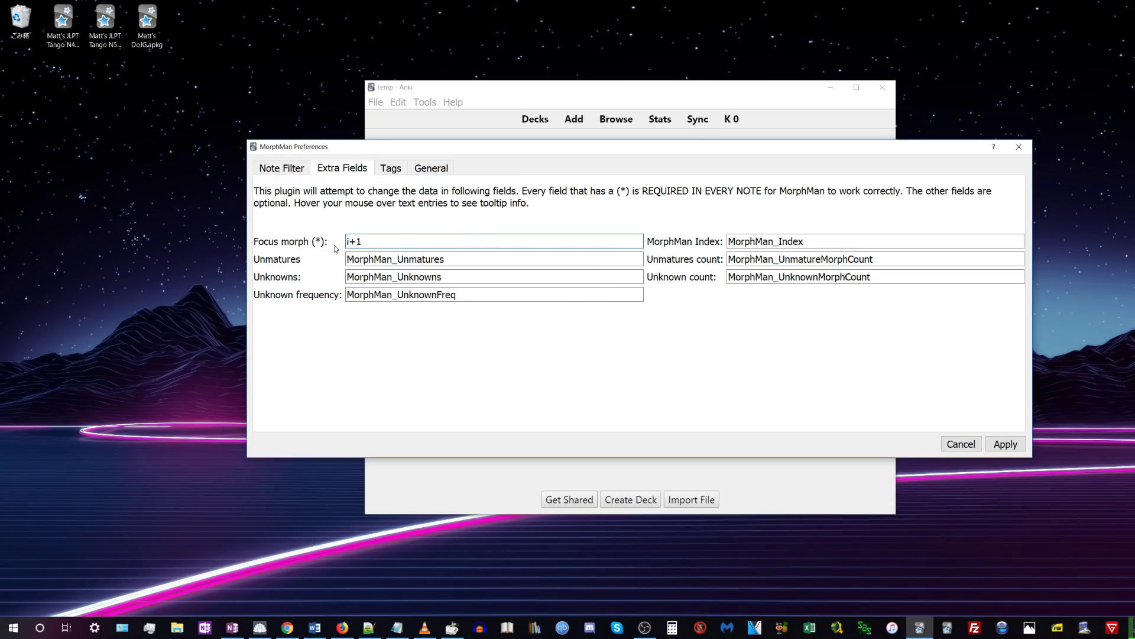
{"action": "left_click_drag", "start_coordinate": [347, 242], "coordinate": [370, 242]}
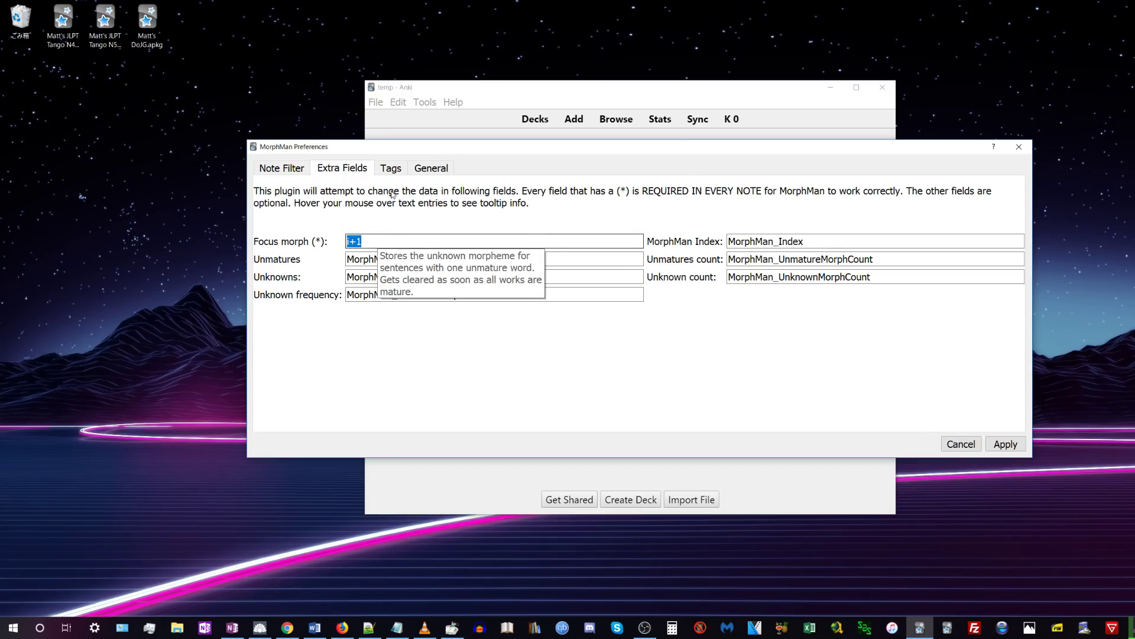
{"action": "type", "text": "Focus"}
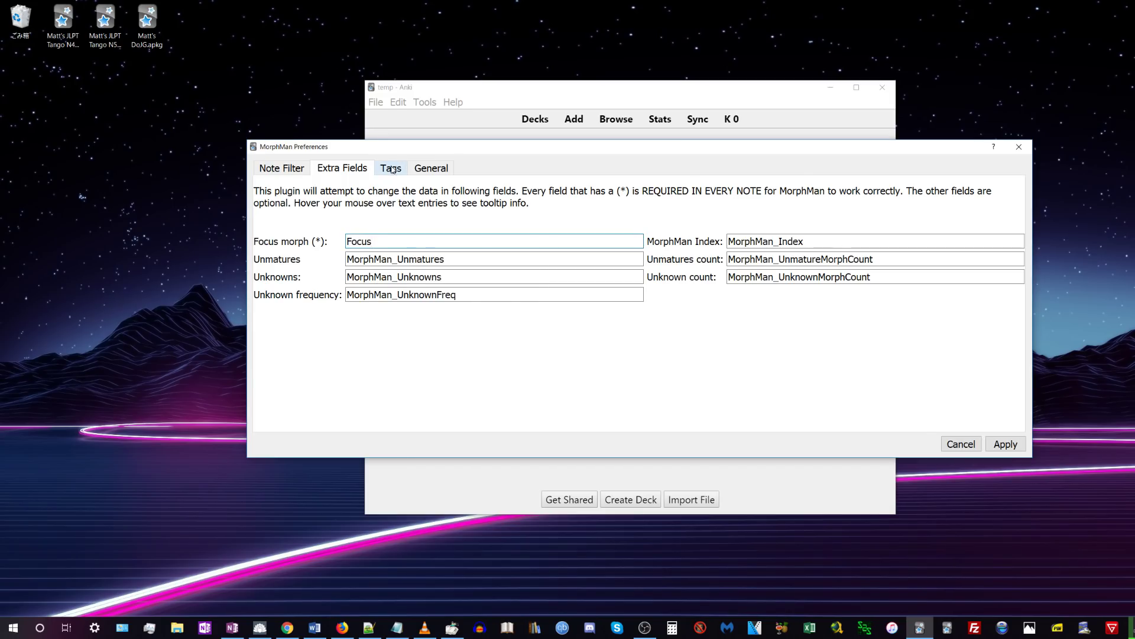
- Set the vocab note tag to i+1 and the comprehension note tag to i+0
{"action": "left_click", "coordinate": [392, 170]}
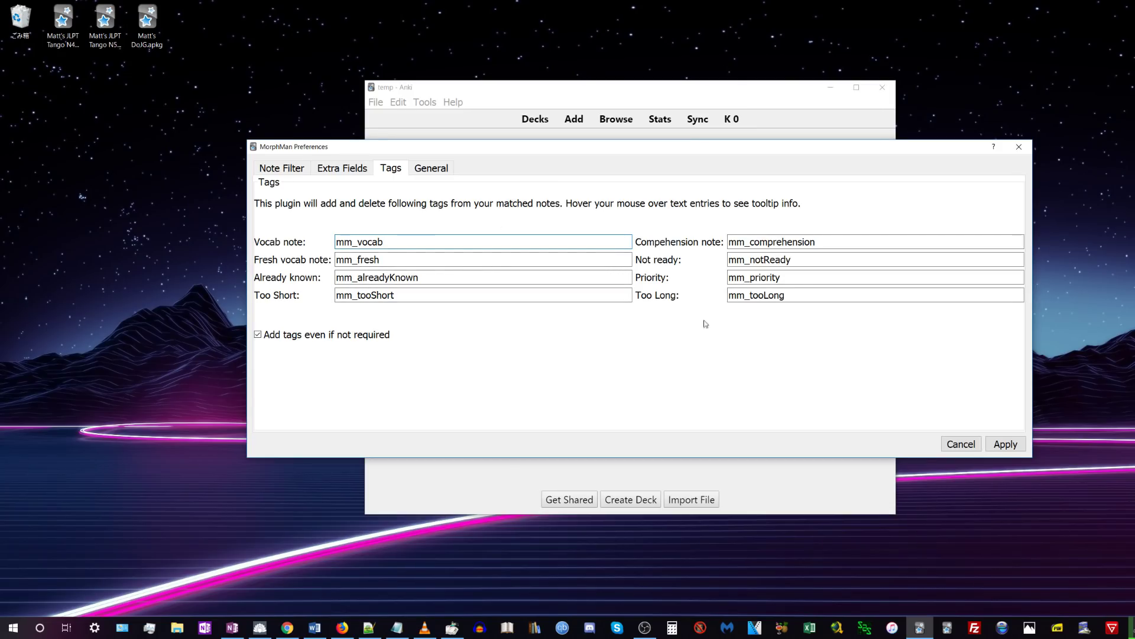
{"action": "left_click_drag", "start_coordinate": [414, 241], "coordinate": [300, 241]}
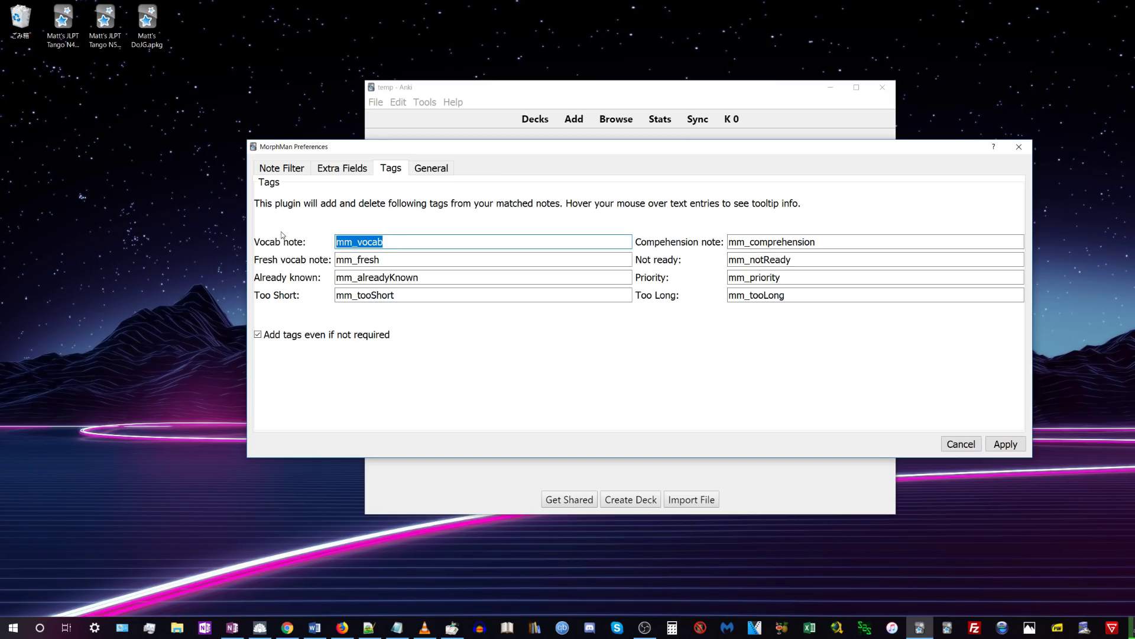
{"action": "type", "text": "i+1"}
{"action": "key", "text": "Tab"}
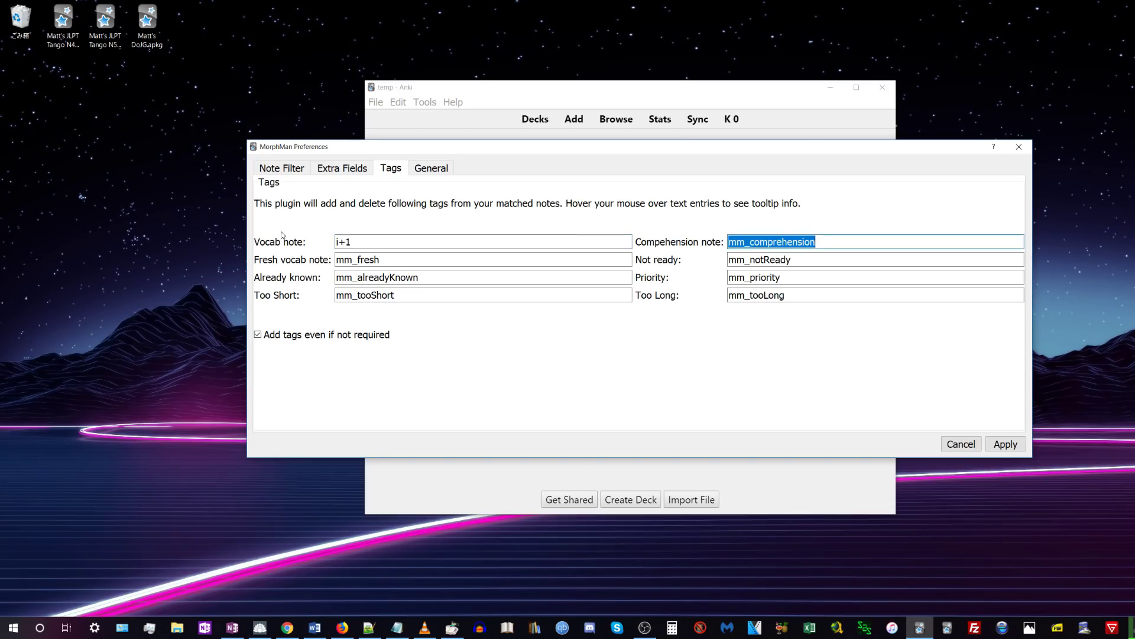
{"action": "type", "text": "i+0"}
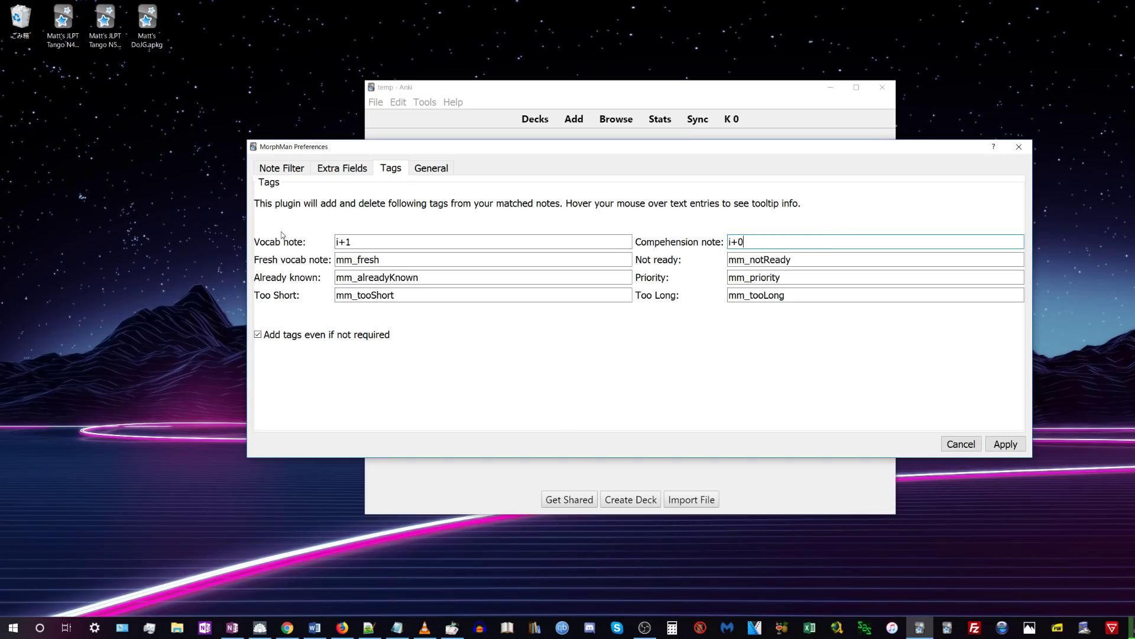
- Set the fresh vocab note tag to i+.5 and the not ready tag to i+2
{"action": "key", "text": "Tab"}
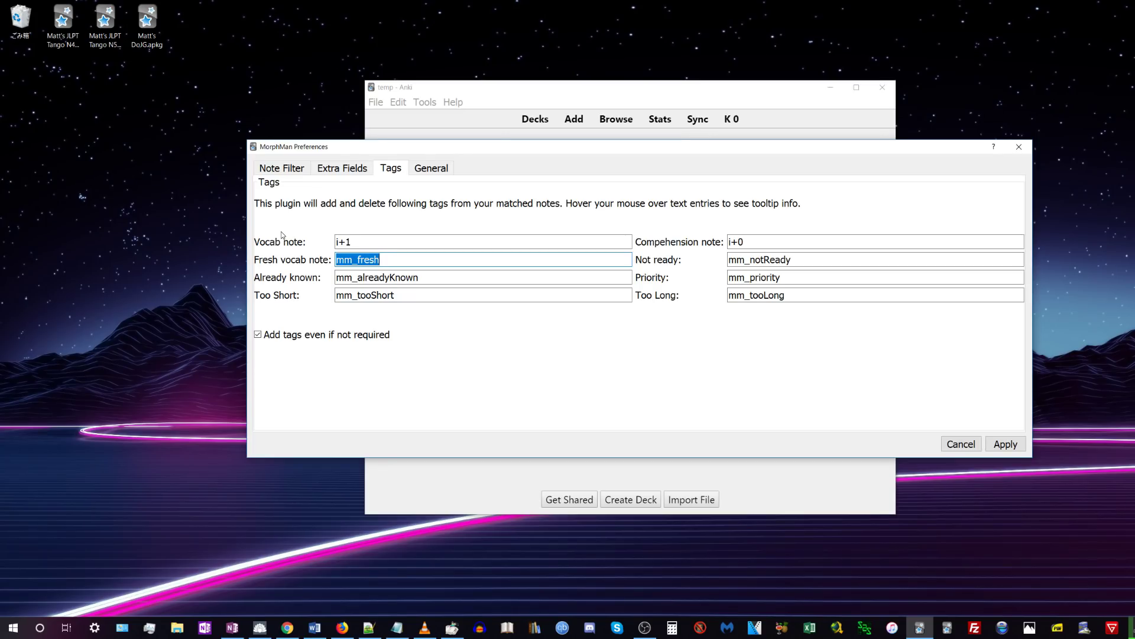
{"action": "type", "text": "i+.5"}
{"action": "key", "text": "Tab"}
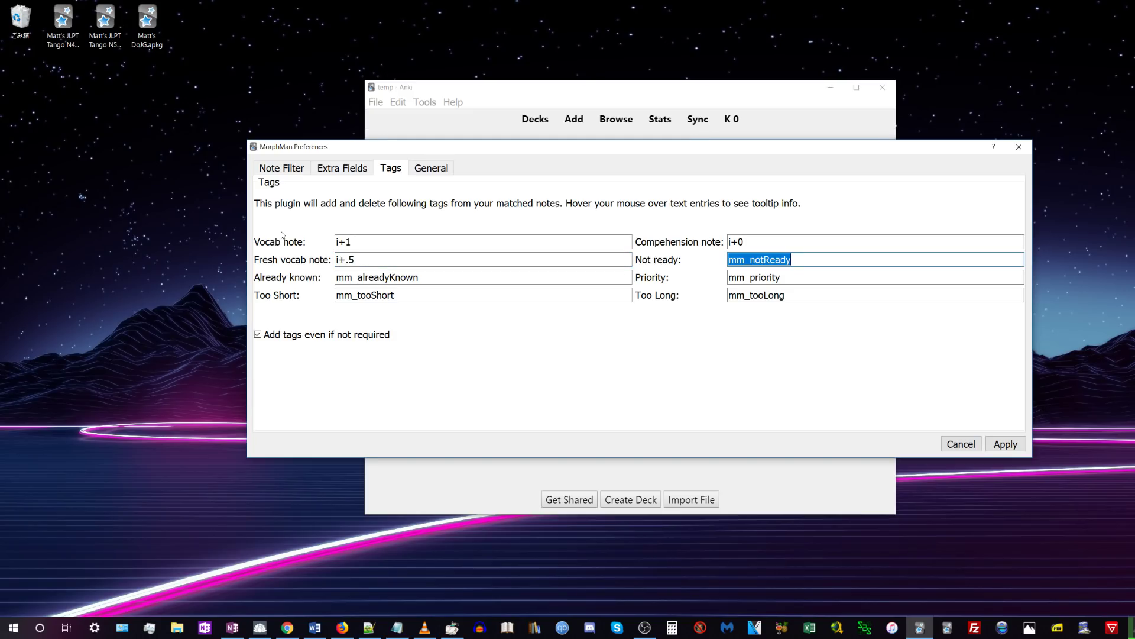
{"action": "type", "text": "i+2"}
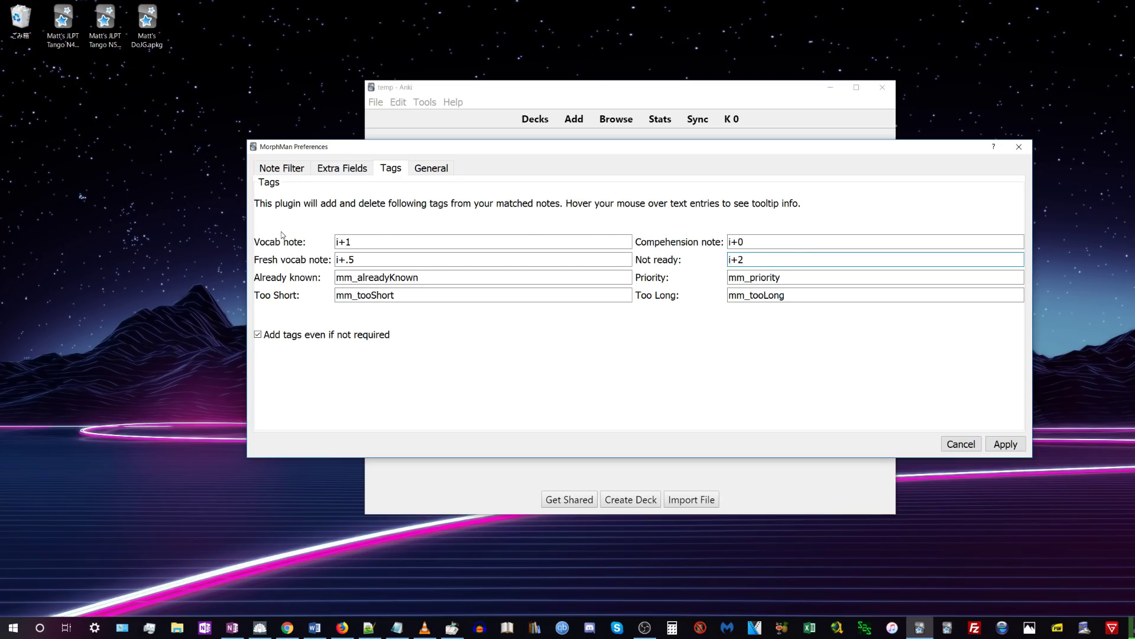
- Rename the already known tag to AlreadyKnown, without the mm_ prefix
{"action": "key", "text": "Tab"}
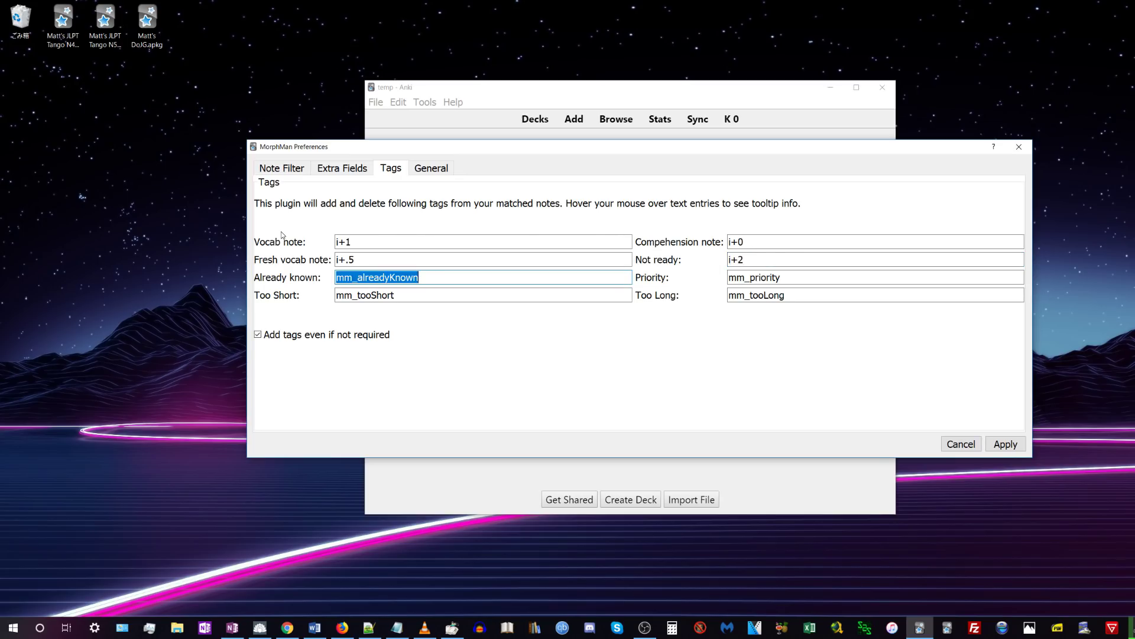
{"action": "key", "text": "Home"}
{"action": "key", "text": "Delete"}
{"action": "key", "text": "Delete"}
{"action": "key", "text": "Delete"}
{"action": "key", "text": "Delete"}
{"action": "type", "text": "A"}
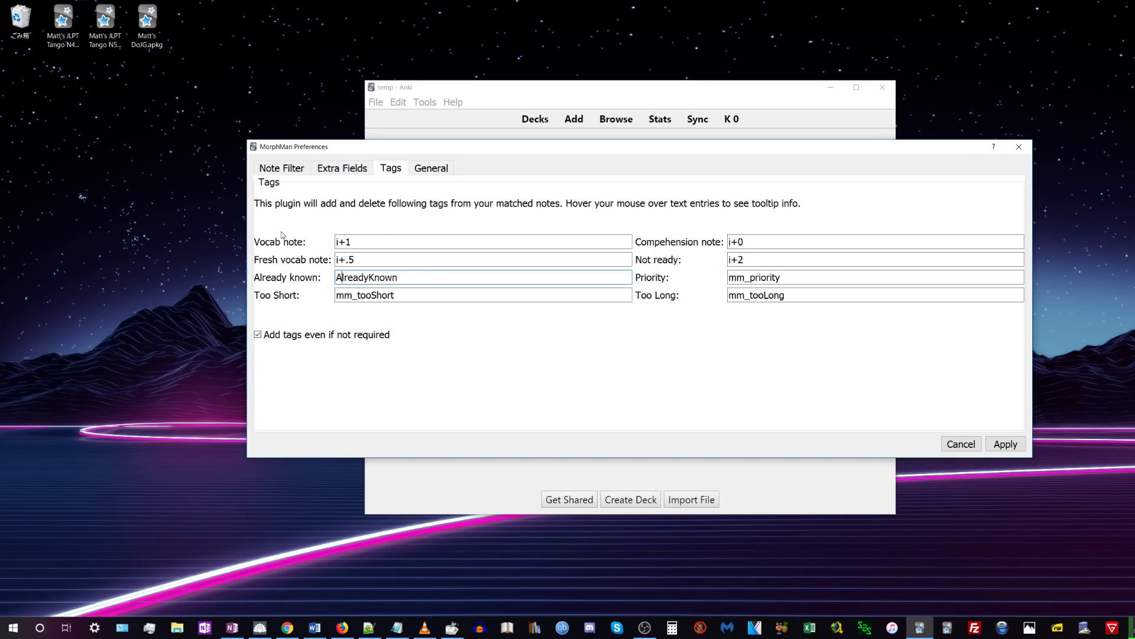
- Rename the priority tag to Priority, without the mm_ prefix
{"action": "key", "text": "Tab"}
{"action": "key", "text": "Home"}
{"action": "key", "text": "Delete"}
{"action": "key", "text": "Delete"}
{"action": "key", "text": "Delete"}
{"action": "key", "text": "Delete"}
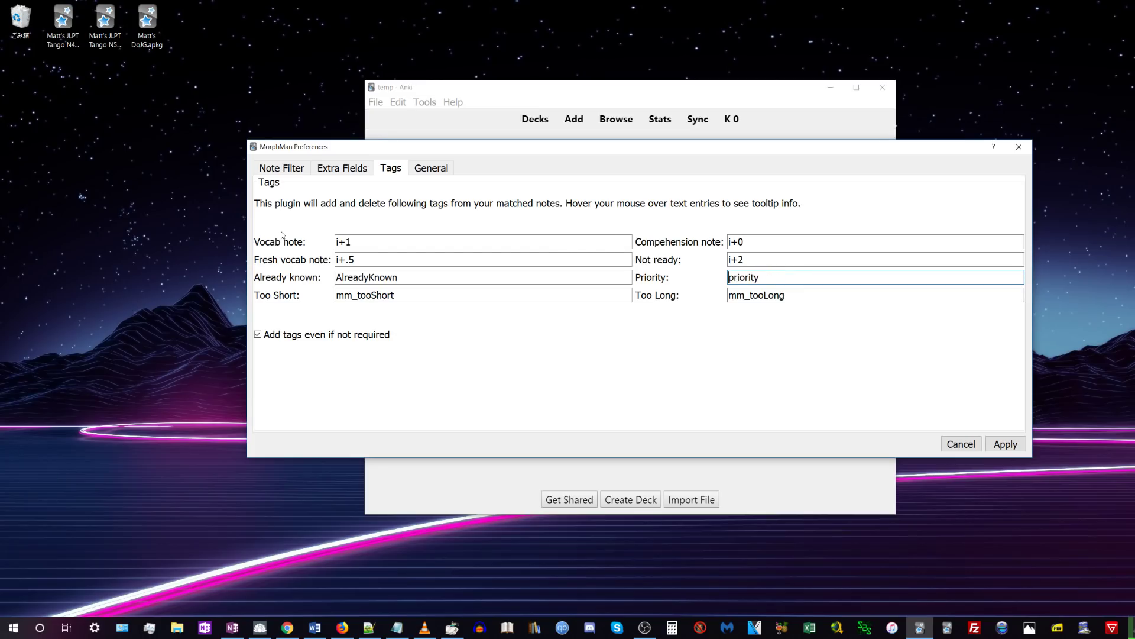
{"action": "type", "text": "P"}
- Rename the too short tag to TooShort, without the mm_ prefix
{"action": "key", "text": "Tab"}
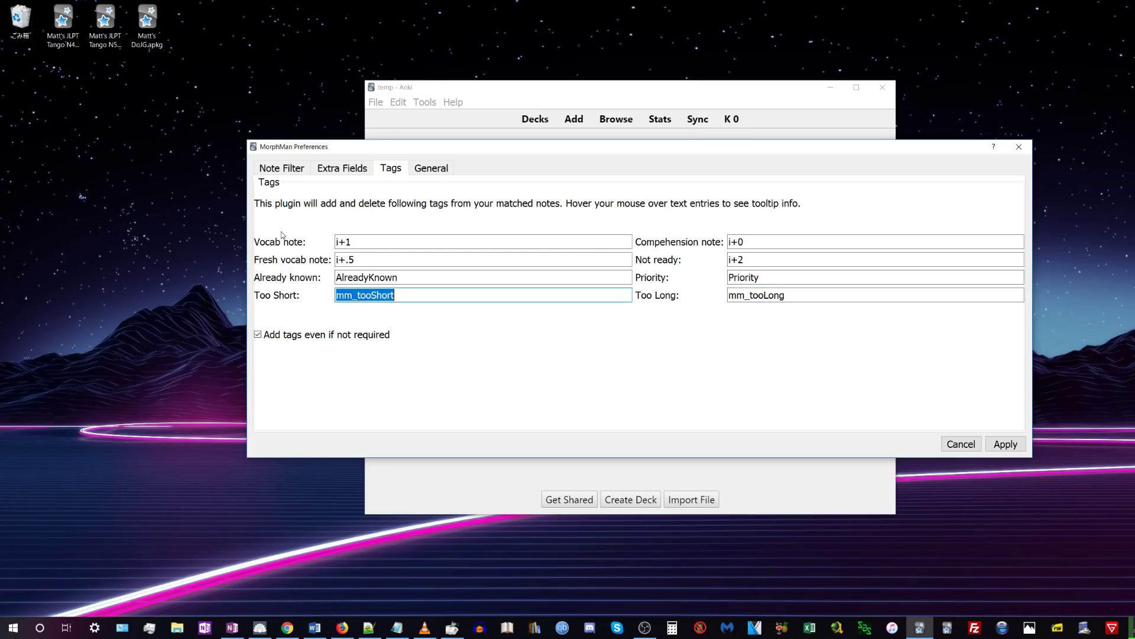
{"action": "key", "text": "Home"}
{"action": "key", "text": "Delete"}
{"action": "key", "text": "Delete"}
{"action": "key", "text": "Delete"}
{"action": "key", "text": "Delete"}
{"action": "type", "text": "T"}
- Rename the too long tag to TooLong, without the mm_ prefix
{"action": "key", "text": "Tab"}
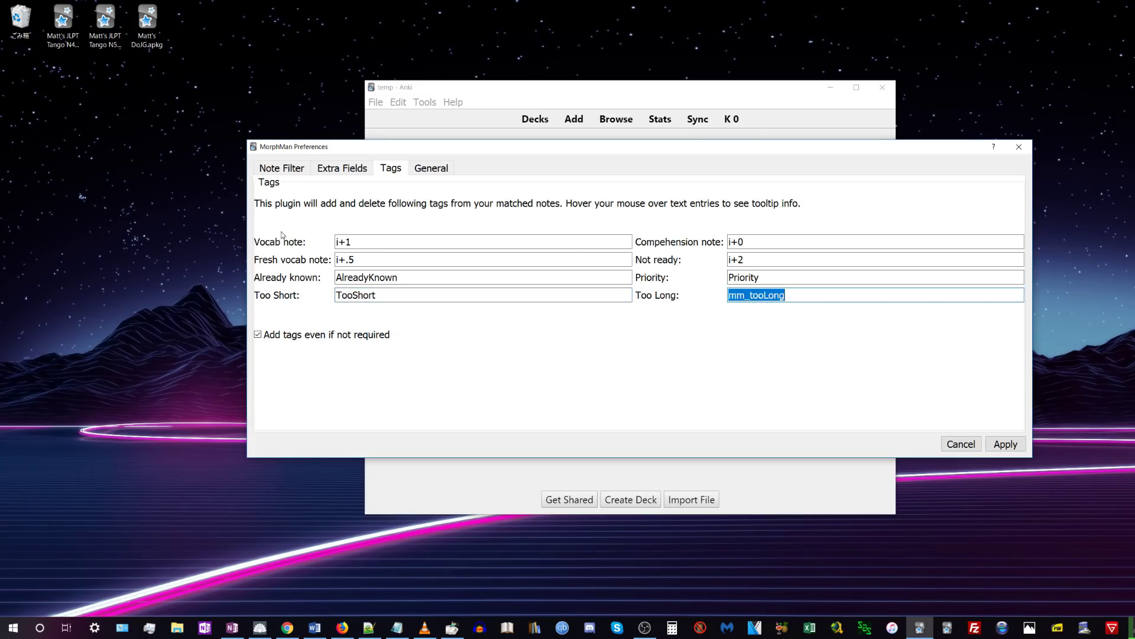
{"action": "key", "text": "Home"}
{"action": "key", "text": "Delete"}
{"action": "key", "text": "Delete"}
{"action": "key", "text": "Delete"}
{"action": "key", "text": "Delete"}
{"action": "type", "text": "T"}
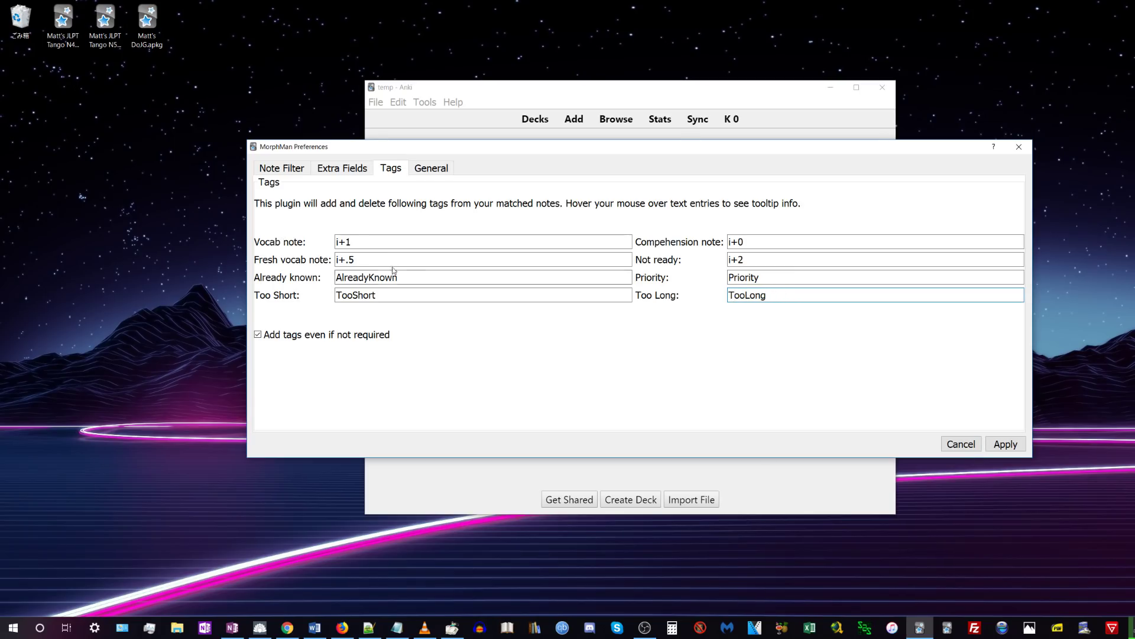
{"action": "double_click", "coordinate": [385, 274]}
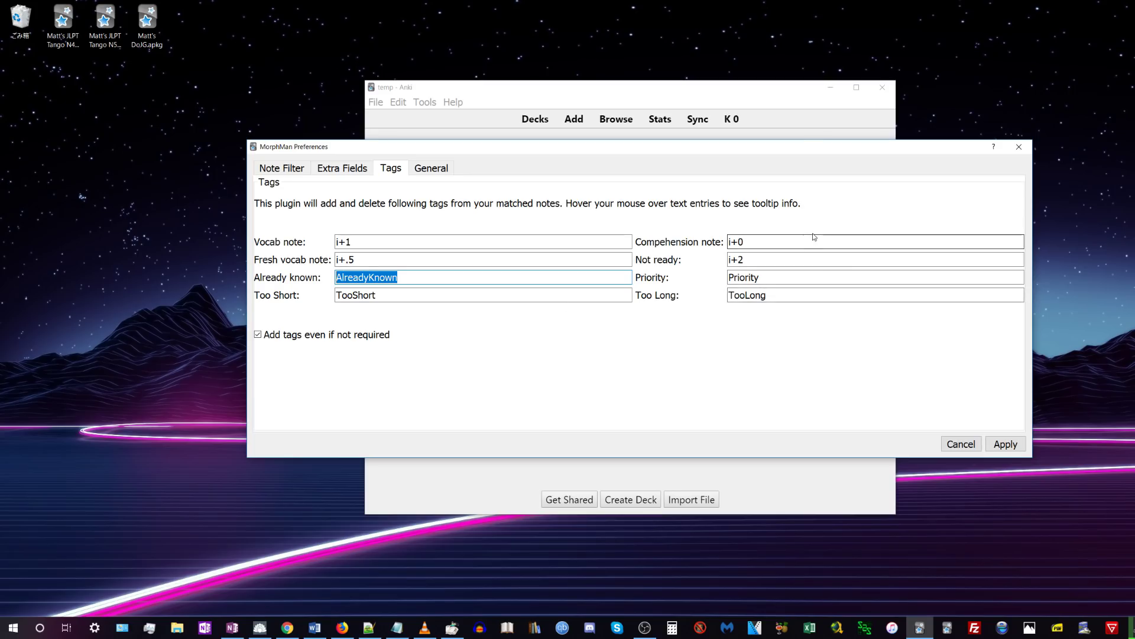
{"action": "left_click", "coordinate": [446, 276]}
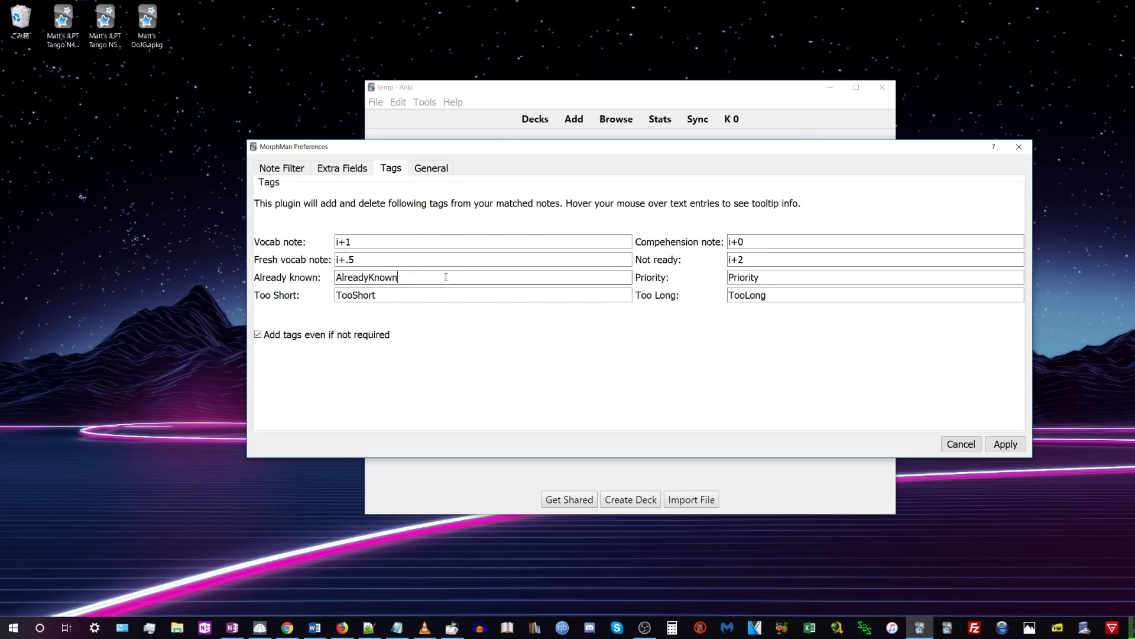
{"action": "double_click", "coordinate": [375, 277]}
{"action": "mouse_move", "coordinate": [367, 278]}
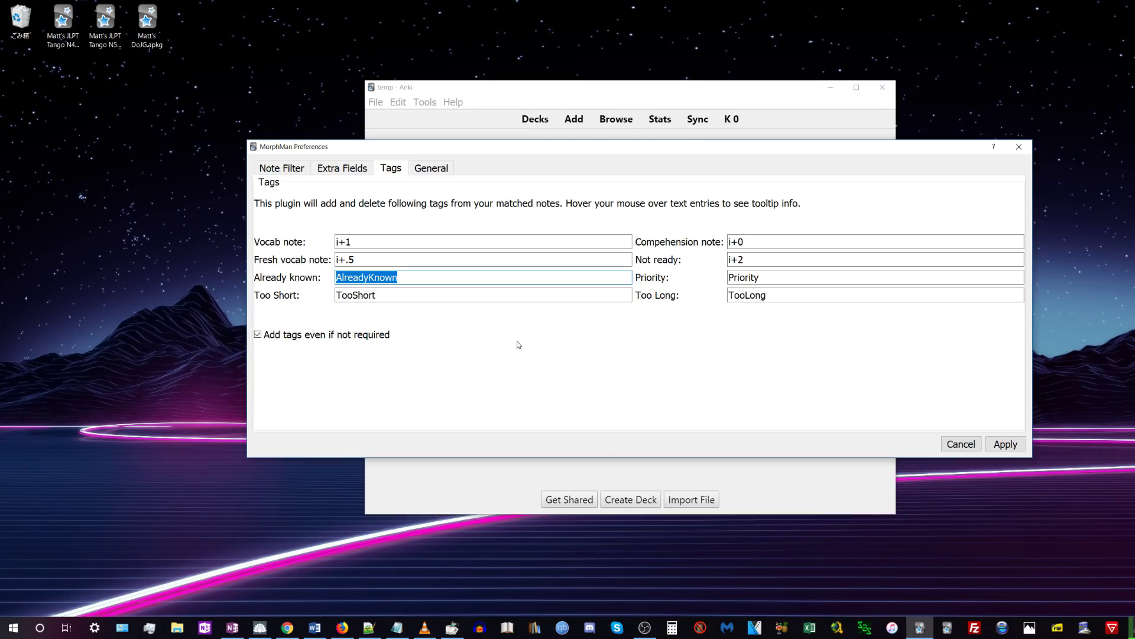
{"action": "left_click", "coordinate": [371, 276]}
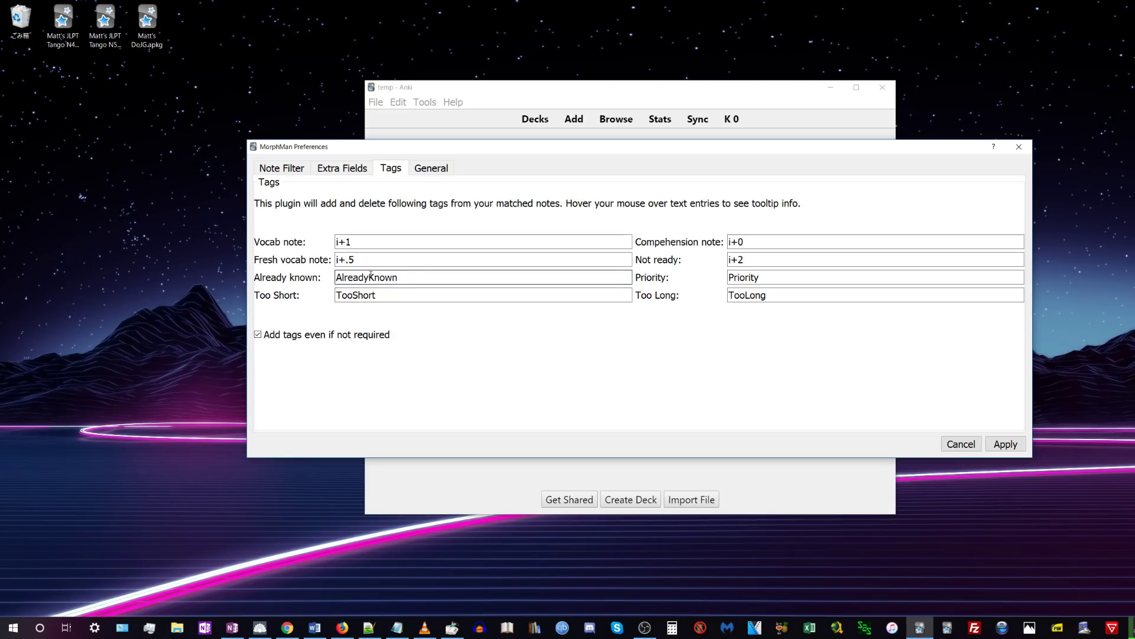
{"action": "mouse_move", "coordinate": [407, 278]}
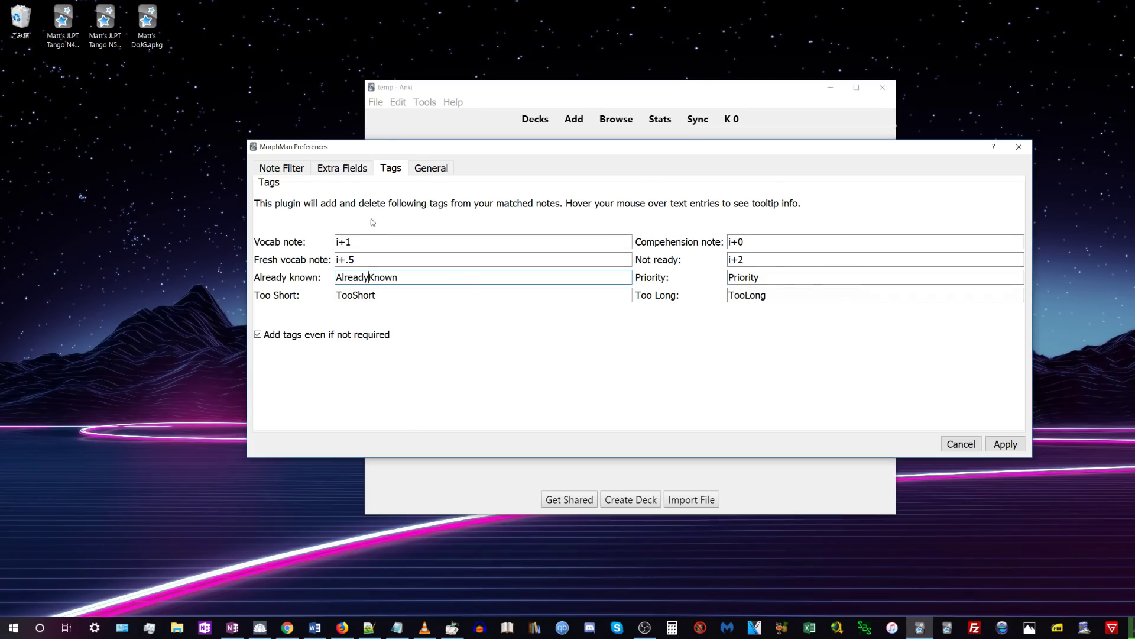
- Examine the card-skipping options in the general preferences and compare them with the fresh vocab tag setting
{"action": "left_click", "coordinate": [435, 170]}
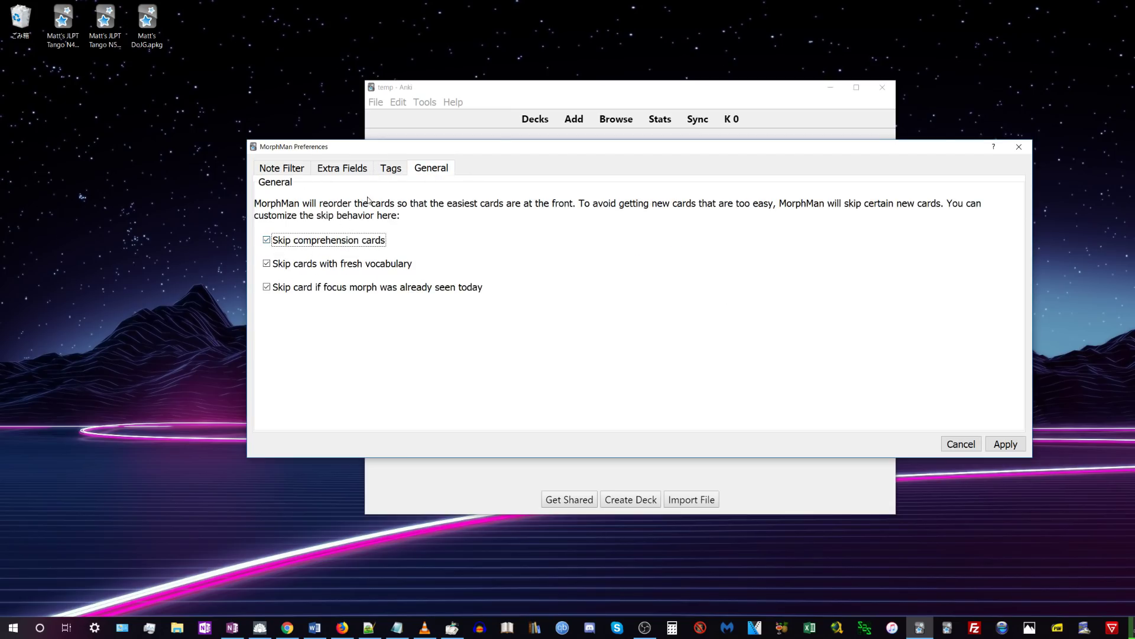
{"action": "left_click", "coordinate": [382, 171]}
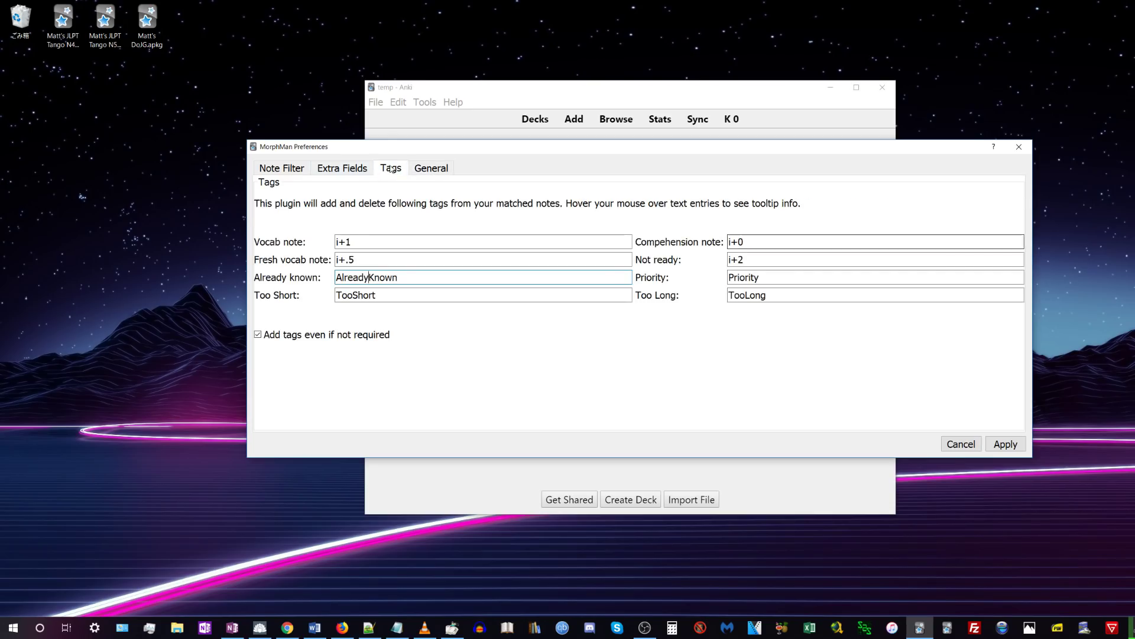
{"action": "left_click", "coordinate": [413, 169]}
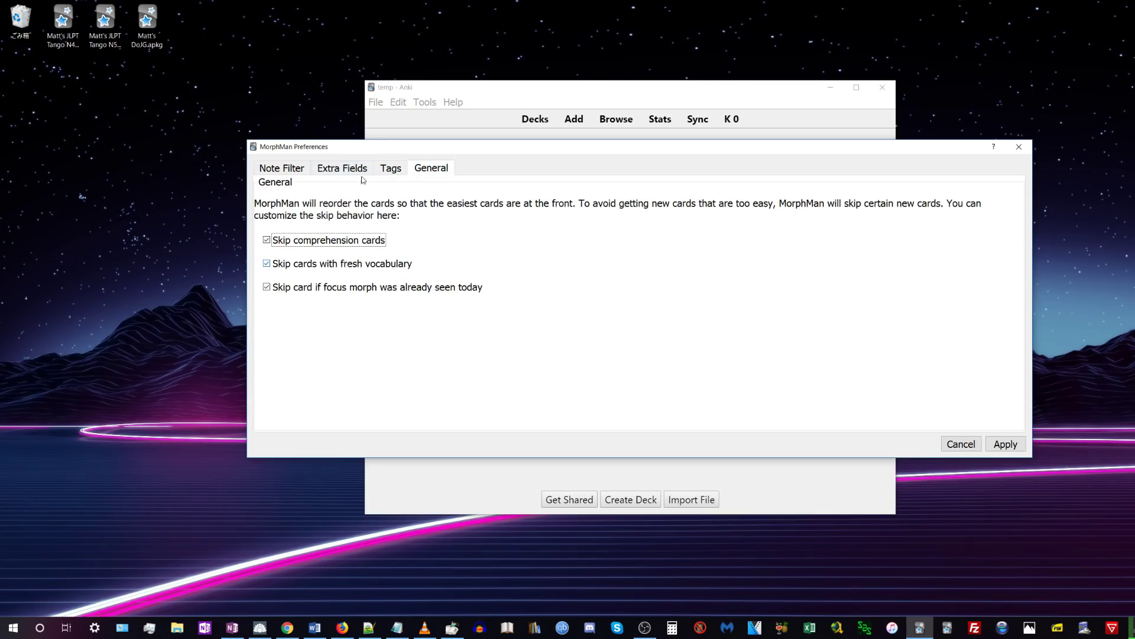
{"action": "left_click", "coordinate": [392, 167]}
{"action": "left_click_drag", "start_coordinate": [370, 259], "coordinate": [326, 256]}
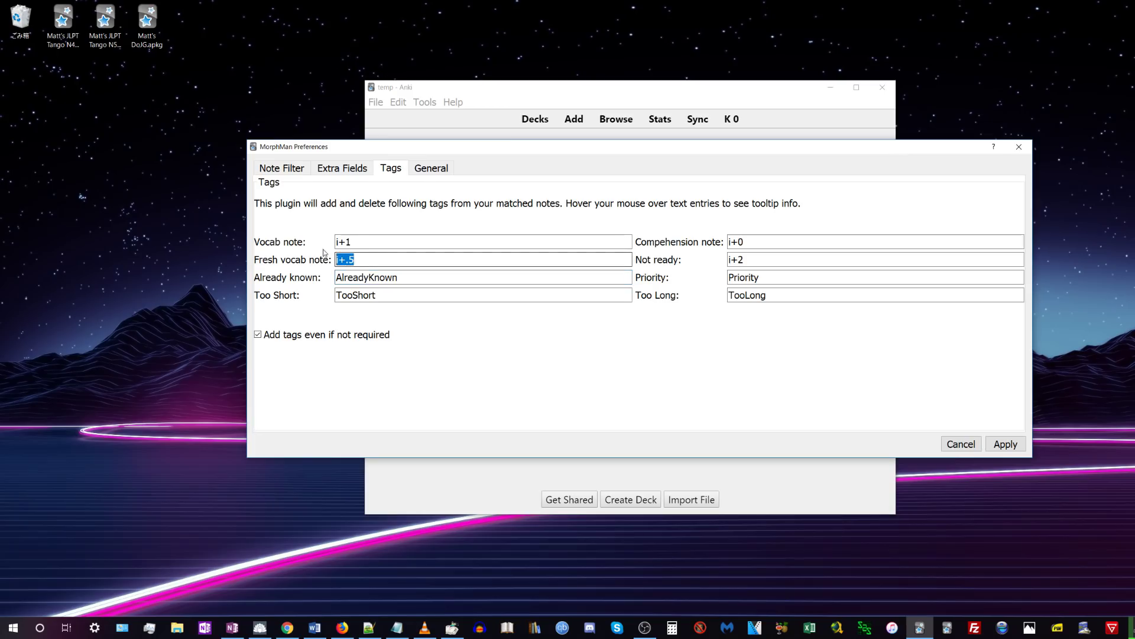
{"action": "left_click", "coordinate": [436, 174]}
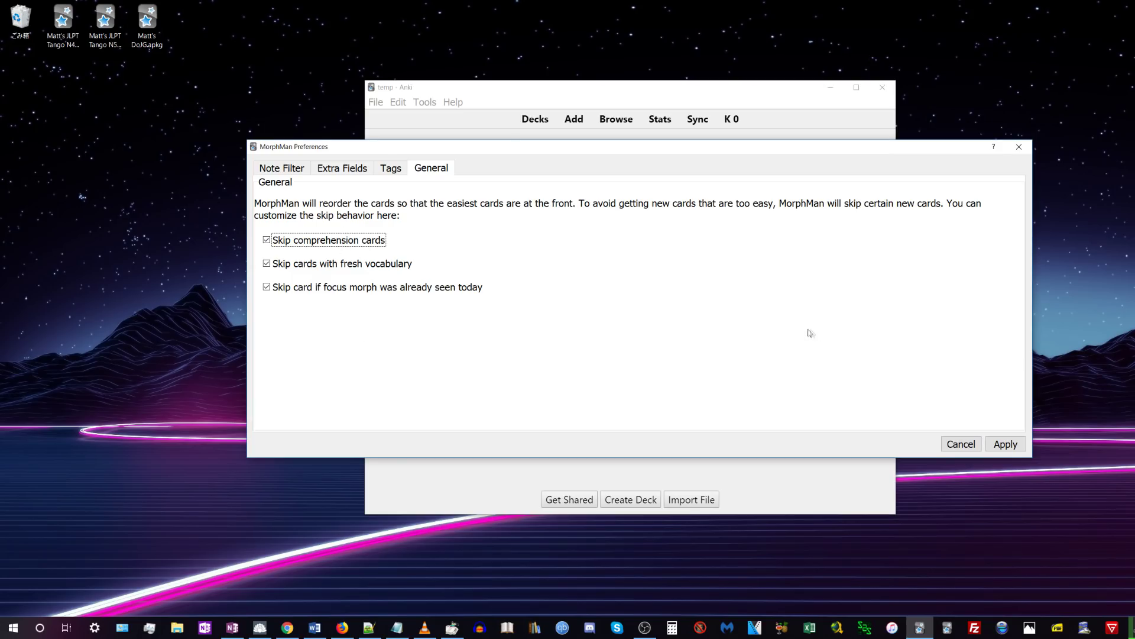
- Apply the MorphMan preferences and run MorphMan Recalc
{"action": "left_click", "coordinate": [1005, 443]}
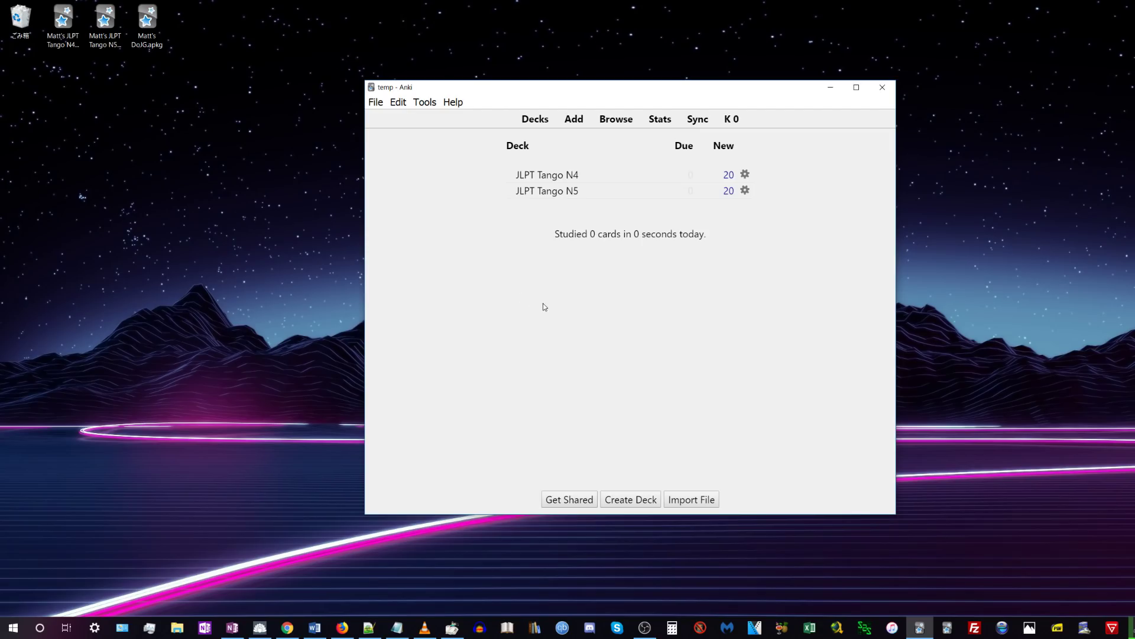
{"action": "left_click", "coordinate": [426, 105]}
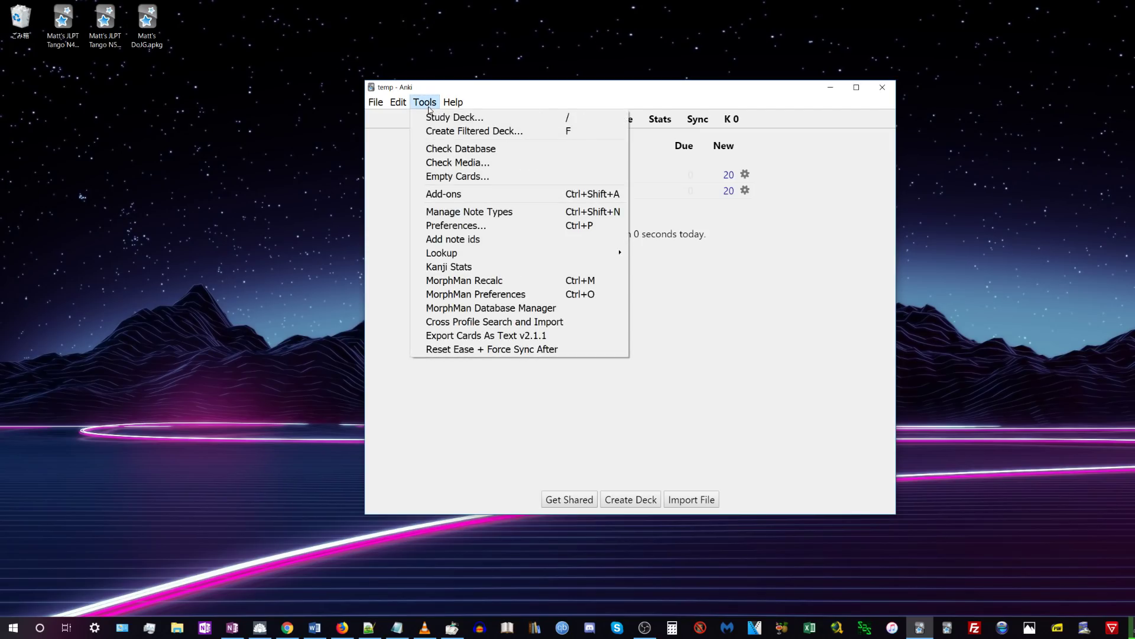
{"action": "left_click", "coordinate": [466, 282]}
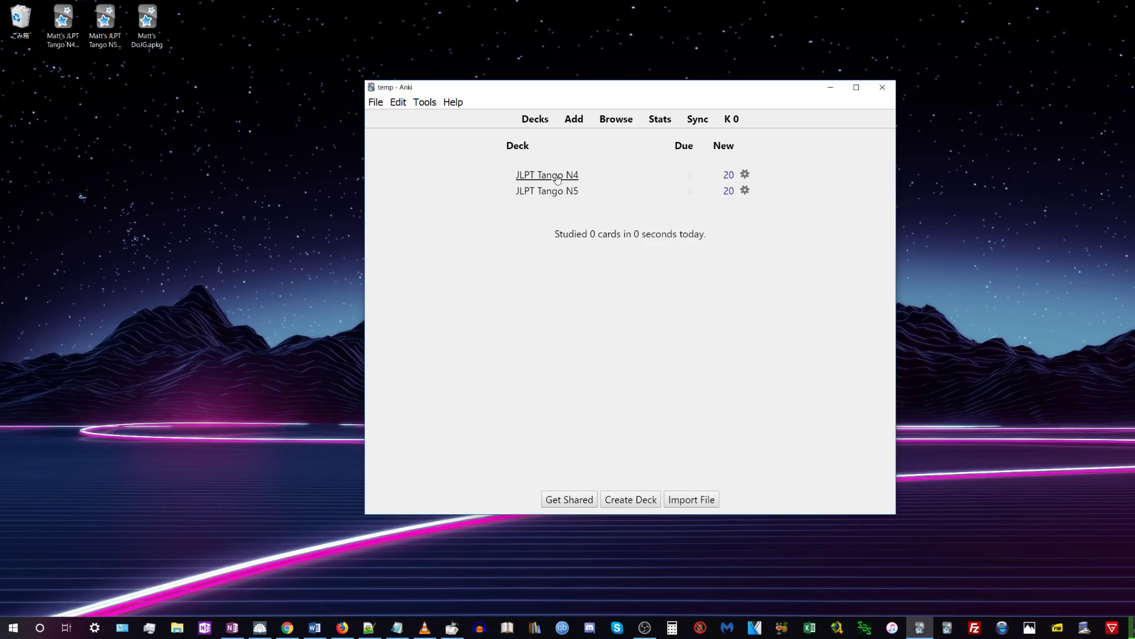
- Open the card browser in an enlarged window and list the whole collection
{"action": "left_click", "coordinate": [620, 122]}
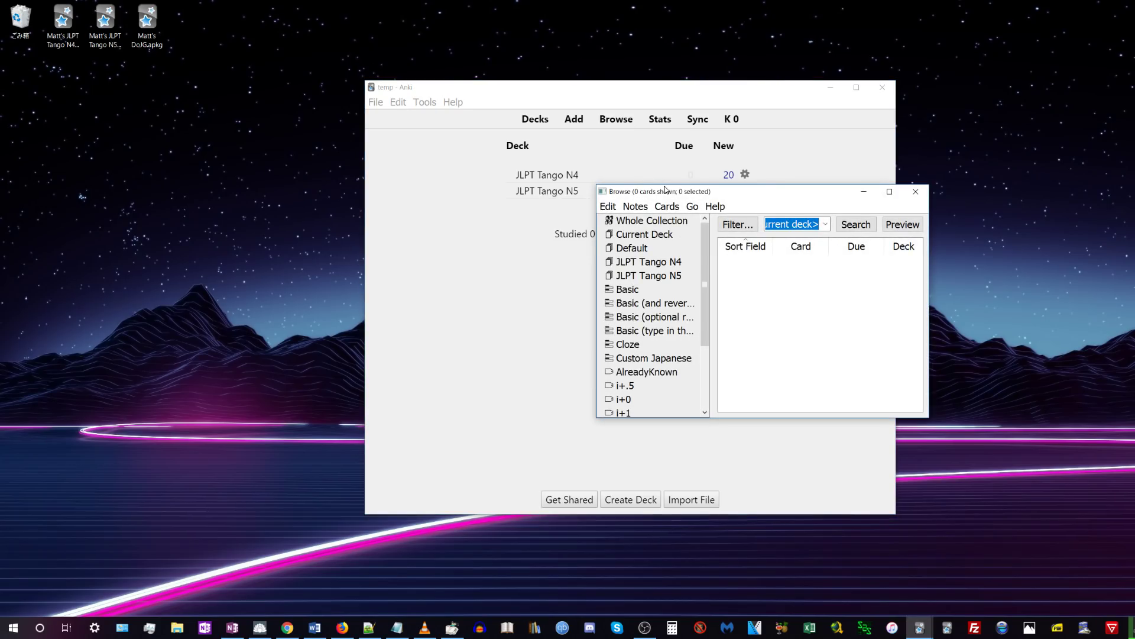
{"action": "left_click_drag", "start_coordinate": [665, 188], "coordinate": [664, 0]}
{"action": "left_click_drag", "start_coordinate": [930, 142], "coordinate": [1056, 143]}
{"action": "left_click", "coordinate": [650, 36]}
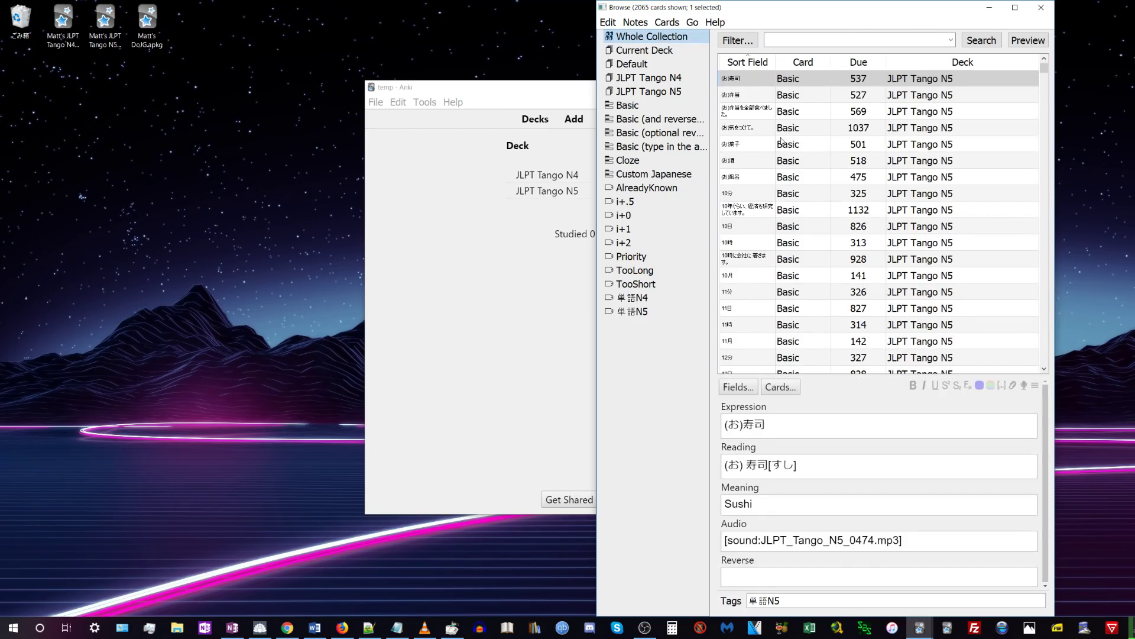
- Add the AlreadyKnown tag to every card in the collection
{"action": "left_click", "coordinate": [747, 122]}
{"action": "key", "text": "ctrl+a"}
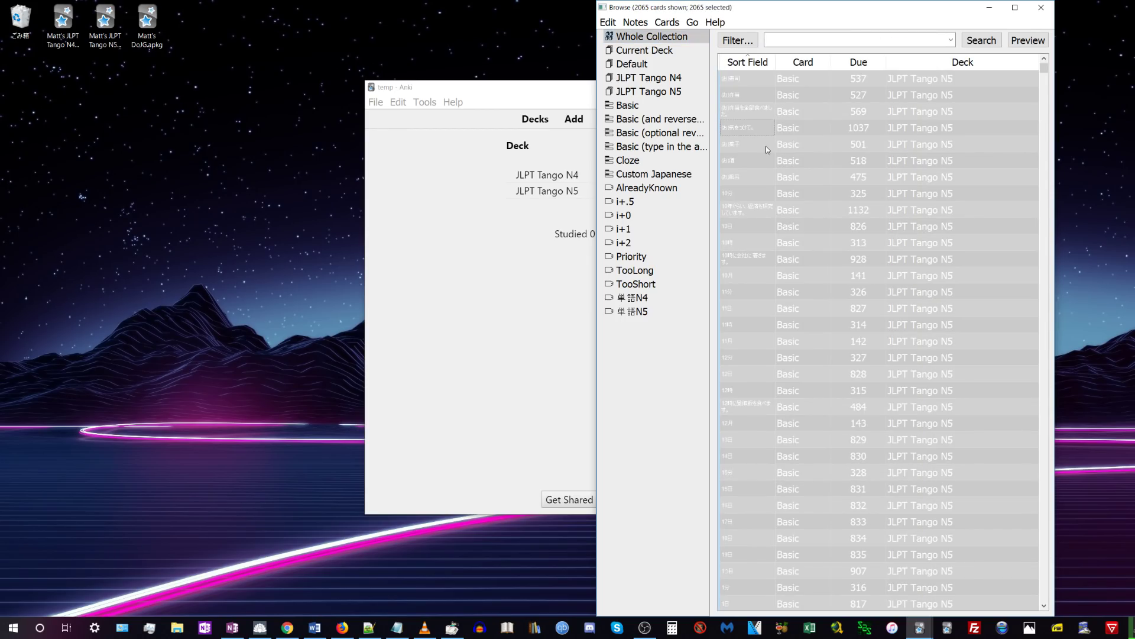
{"action": "right_click", "coordinate": [767, 149]}
{"action": "left_click", "coordinate": [819, 275]}
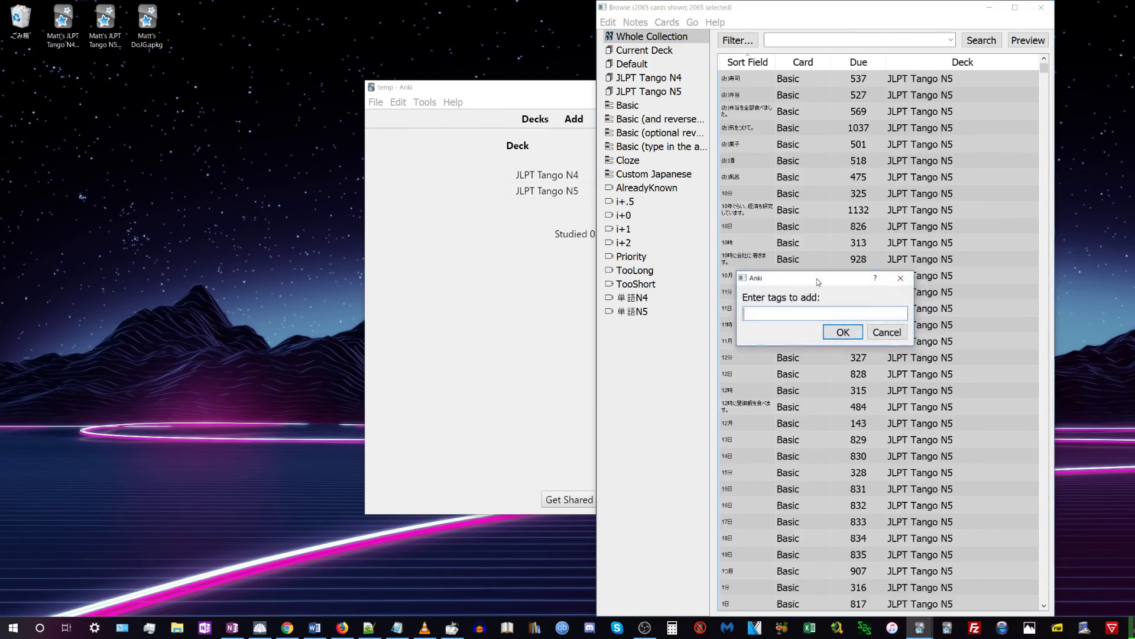
{"action": "type", "text": "AlreadyKnown"}
{"action": "key", "text": "Return"}
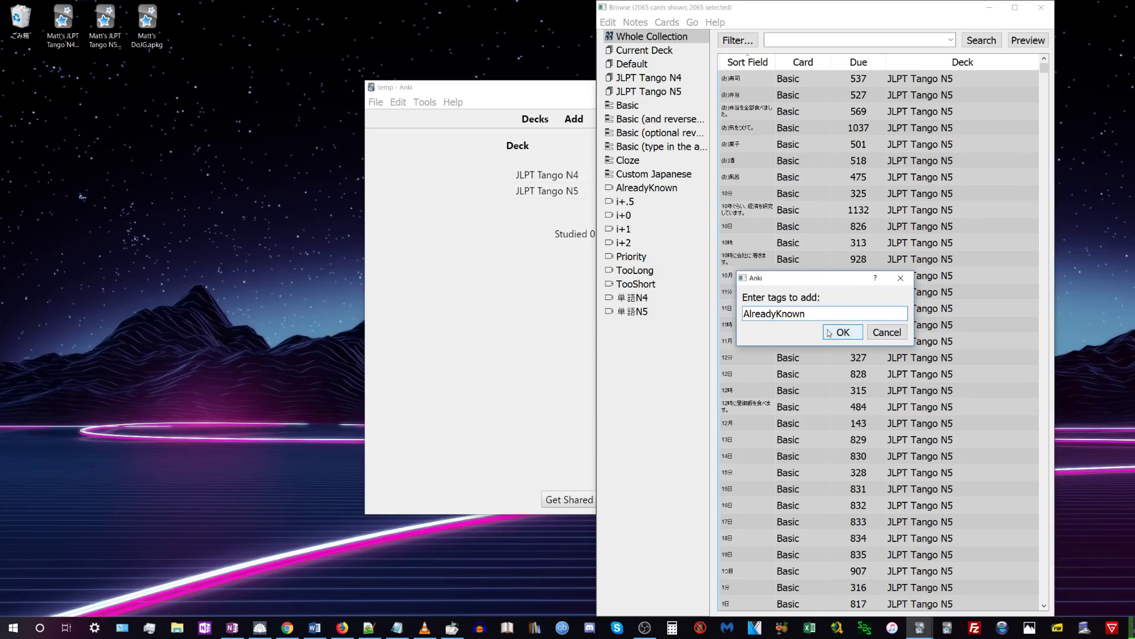
{"action": "left_click", "coordinate": [840, 333]}
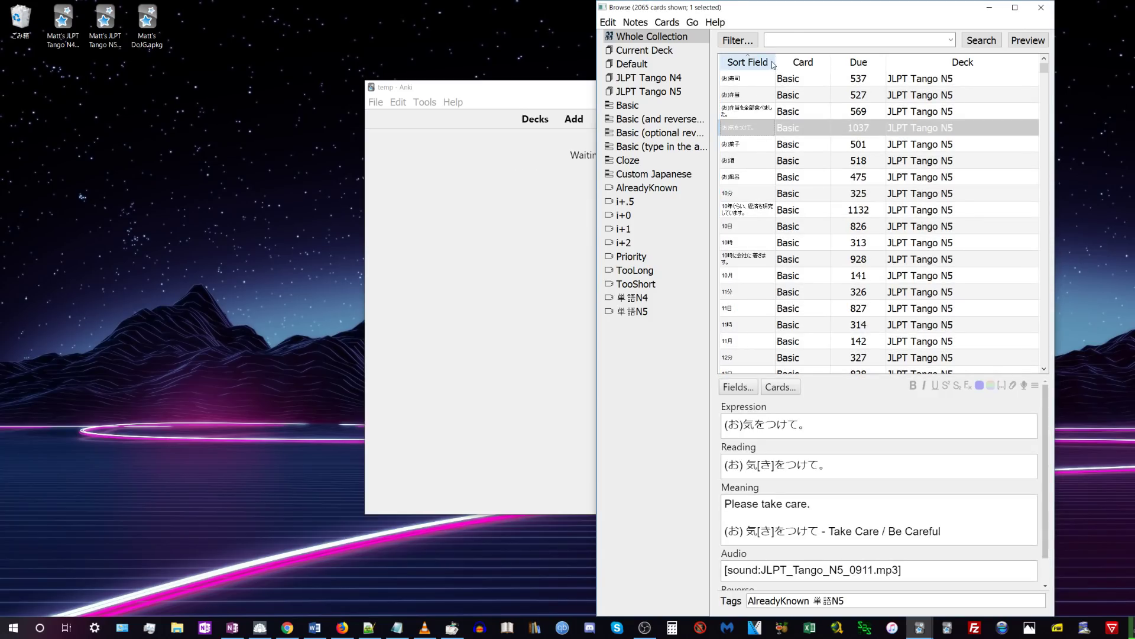
- Widen the Sort Field column, then close the card browser and run MorphMan Recalc on the tagged cards
{"action": "left_click_drag", "start_coordinate": [776, 66], "coordinate": [850, 65]}
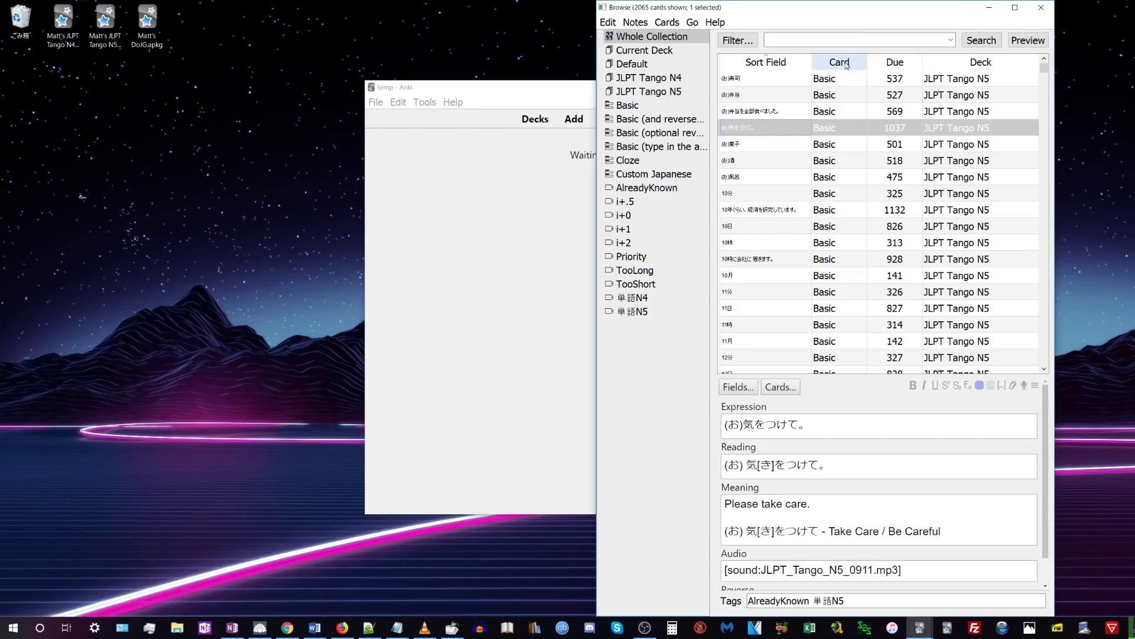
{"action": "left_click", "coordinate": [1041, 8]}
{"action": "left_click", "coordinate": [424, 102]}
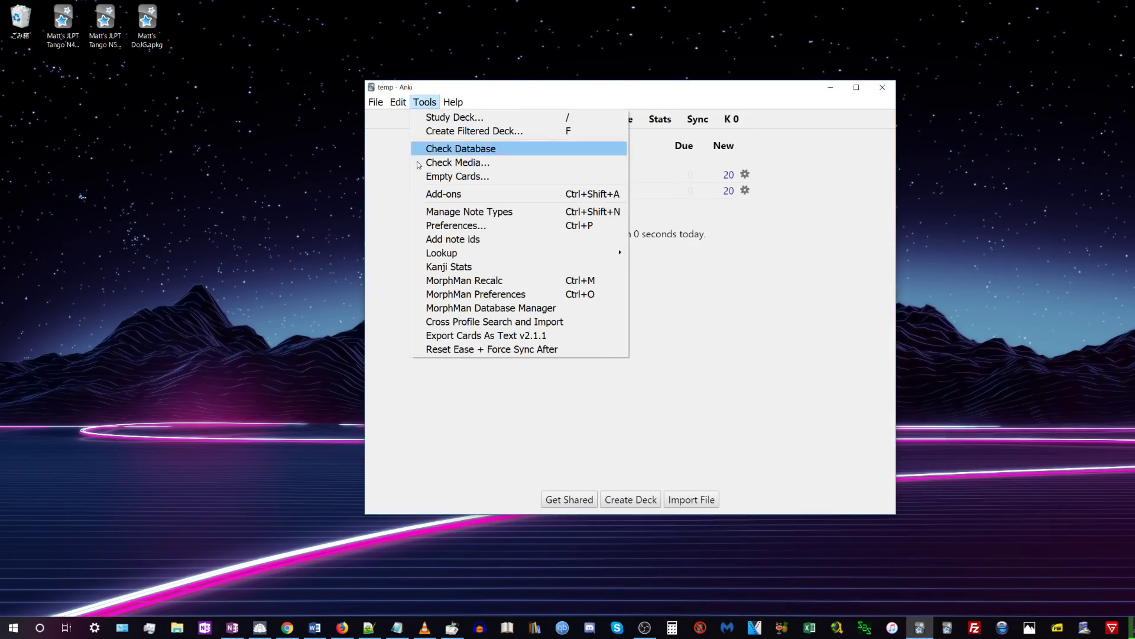
{"action": "left_click", "coordinate": [496, 281]}
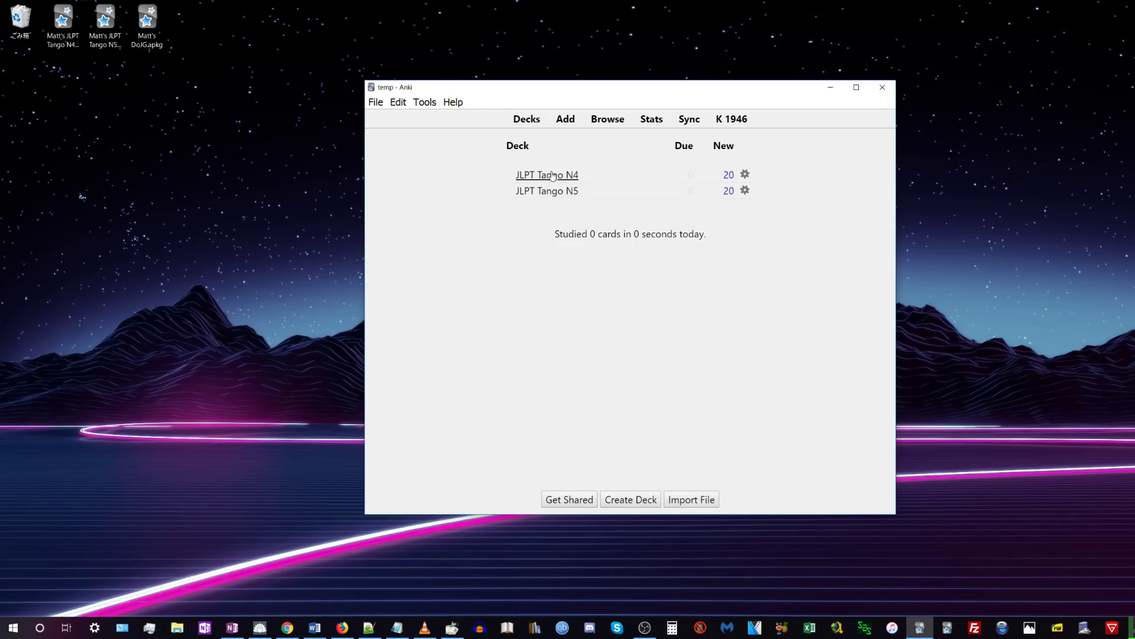
- Import the Matt's DoJG.apkg deck package from the desktop and dismiss the import report
{"action": "left_click", "coordinate": [149, 38]}
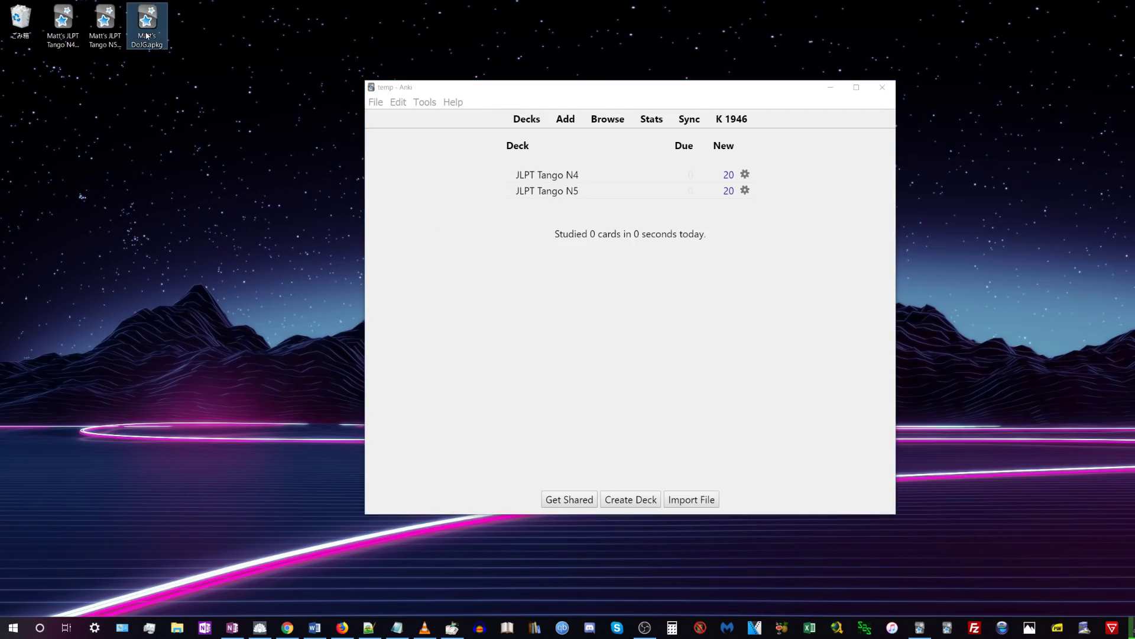
{"action": "double_click", "coordinate": [147, 35]}
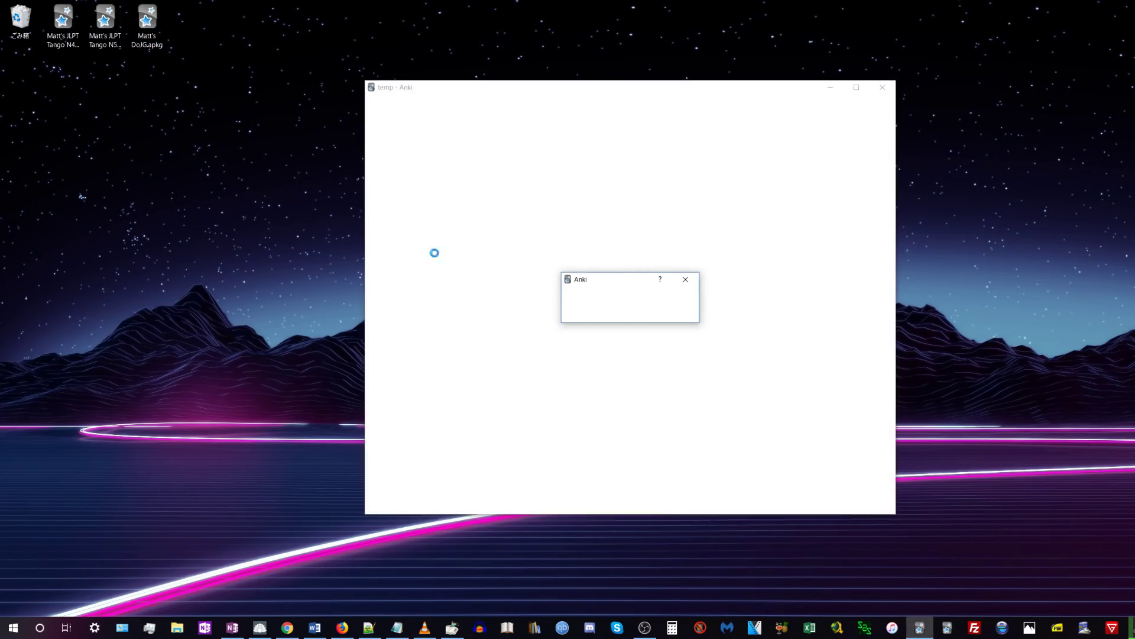
{"action": "left_click", "coordinate": [146, 33]}
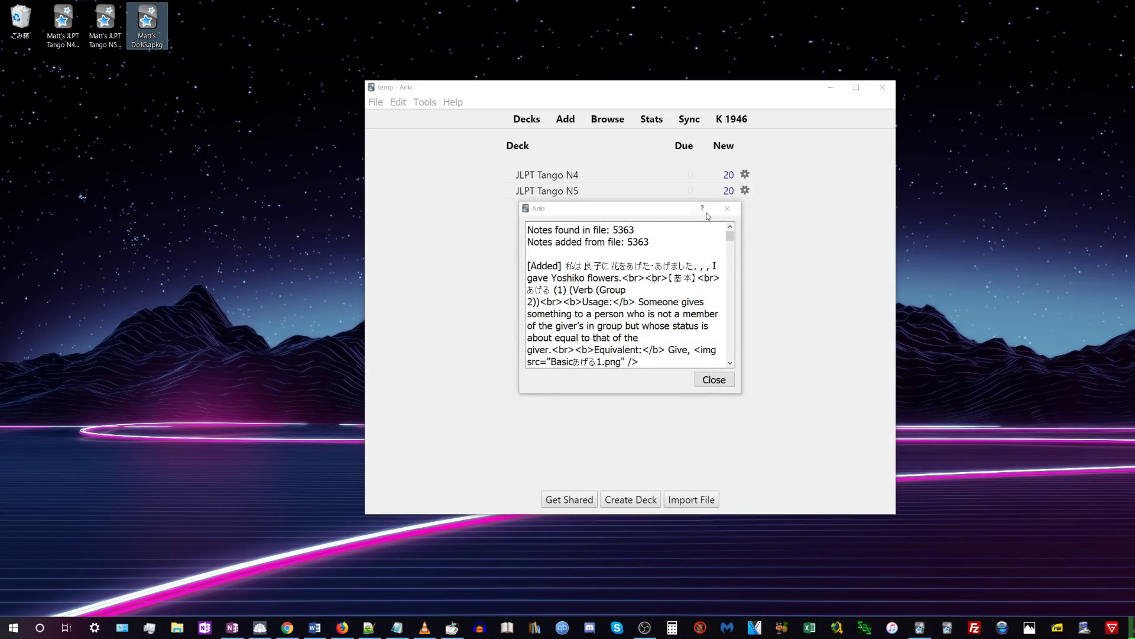
{"action": "left_click", "coordinate": [728, 208]}
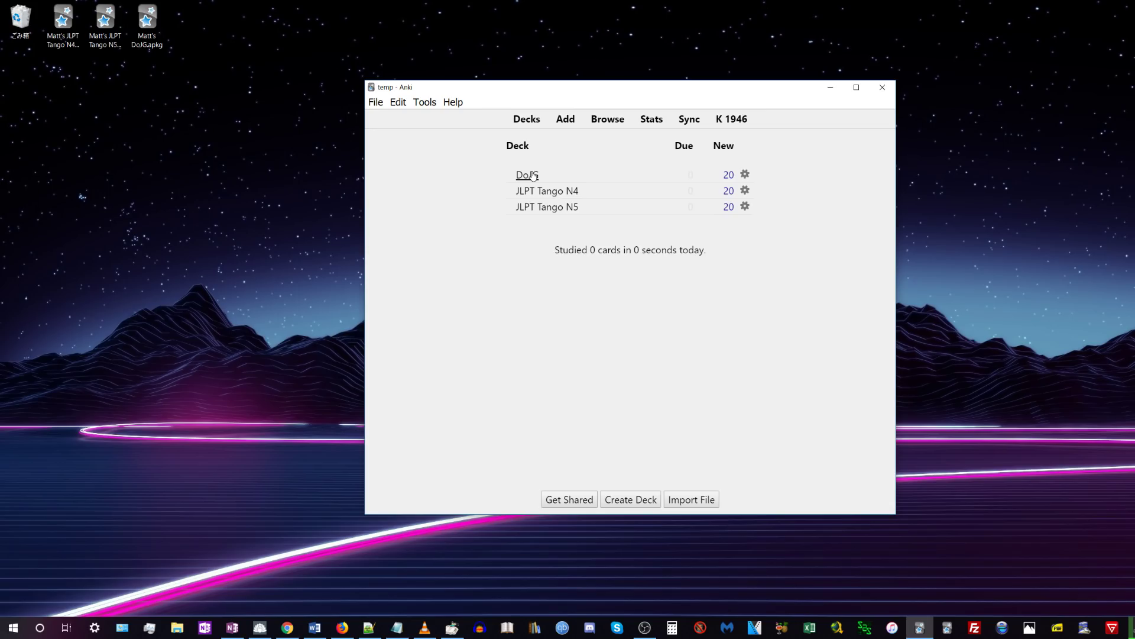
- Clone the Custom Japanese note filter in the MorphMan preferences and set the copy's note type to DoGJ Japanese
{"action": "left_click", "coordinate": [425, 102]}
{"action": "left_click", "coordinate": [480, 298]}
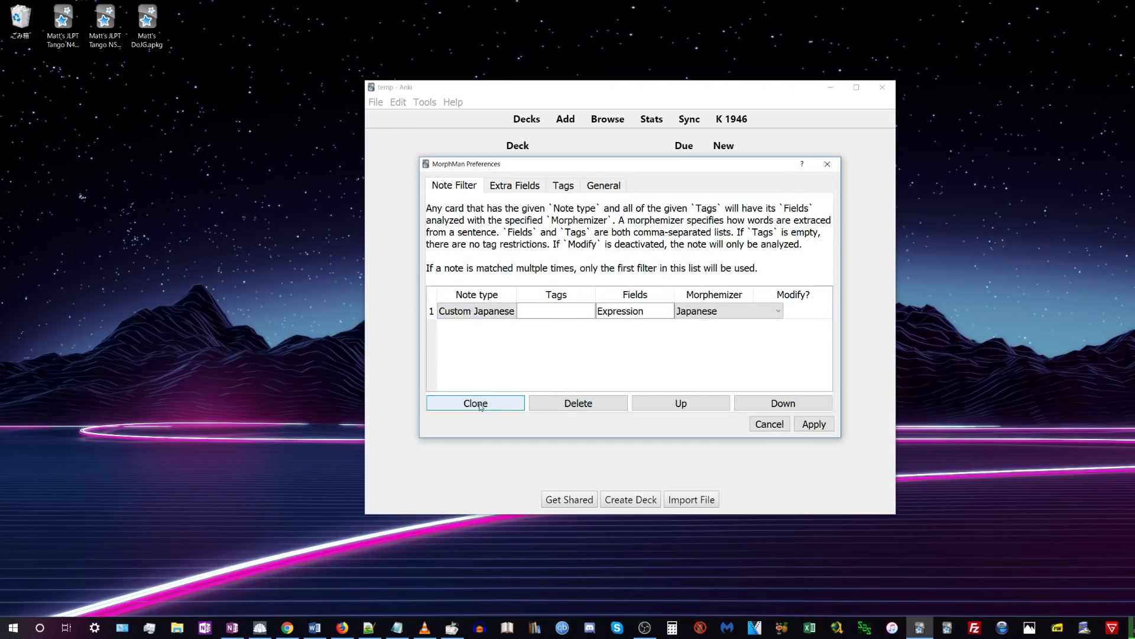
{"action": "left_click", "coordinate": [475, 403]}
{"action": "double_click", "coordinate": [476, 327]}
{"action": "left_click", "coordinate": [476, 328]}
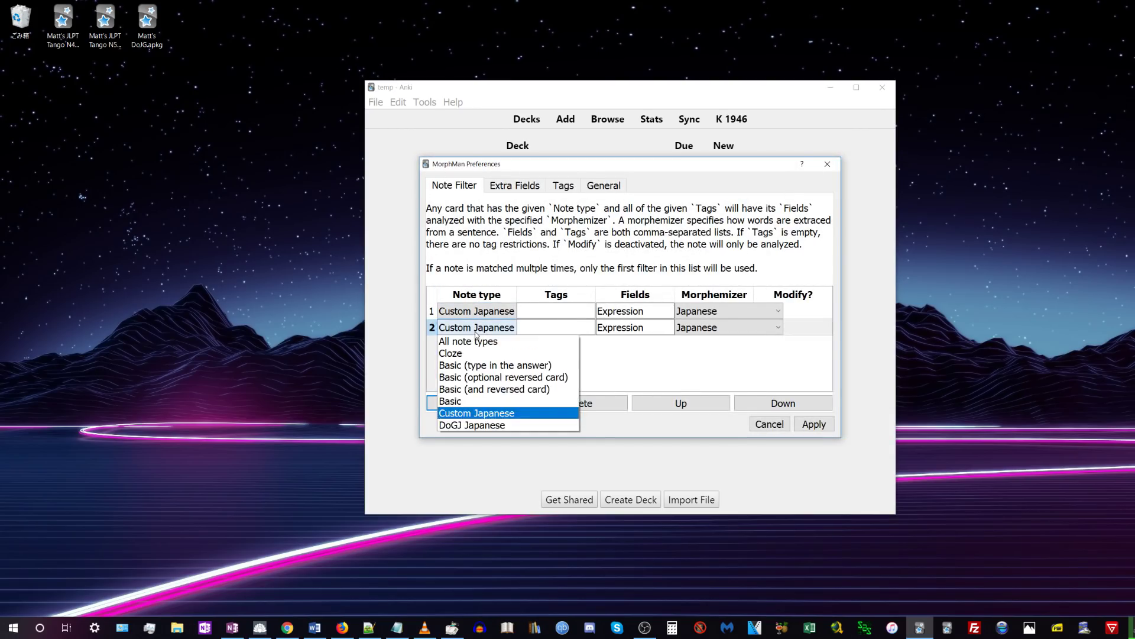
{"action": "left_click", "coordinate": [470, 426]}
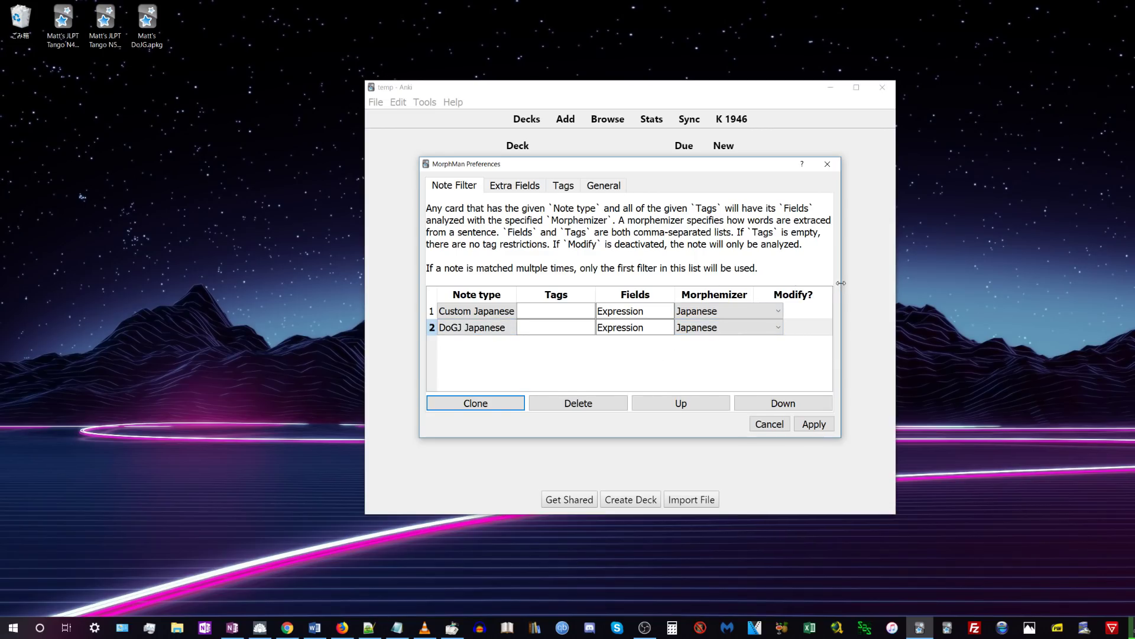
- Enable Modify for the DoGJ Japanese filter and apply the MorphMan preferences
{"action": "left_click_drag", "start_coordinate": [841, 282], "coordinate": [980, 282]}
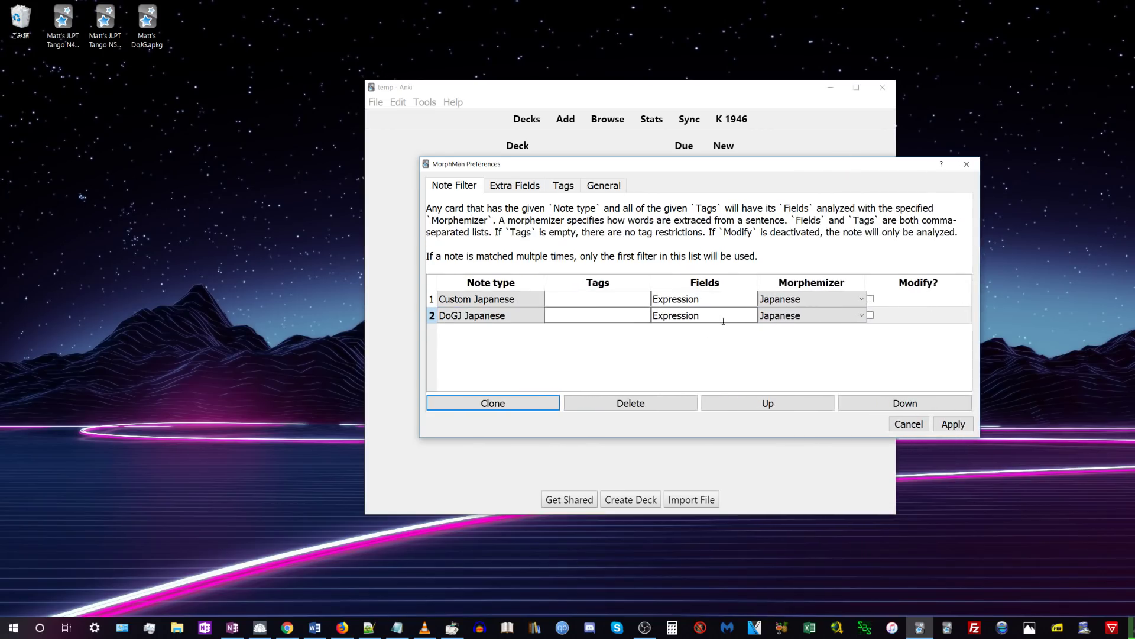
{"action": "left_click", "coordinate": [871, 315]}
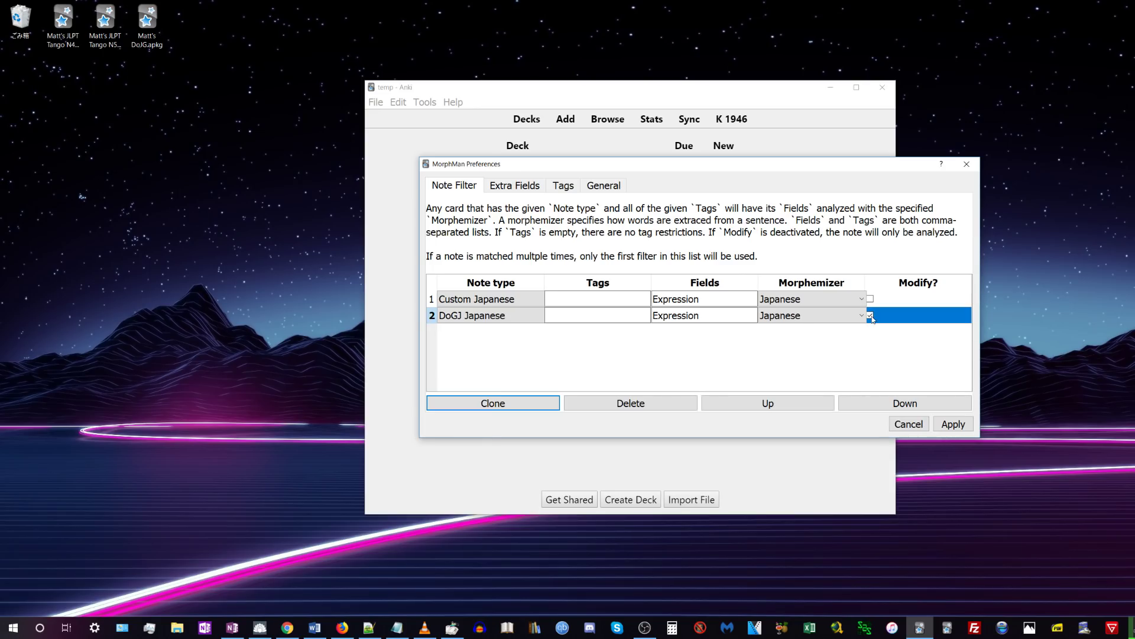
{"action": "left_click", "coordinate": [956, 424]}
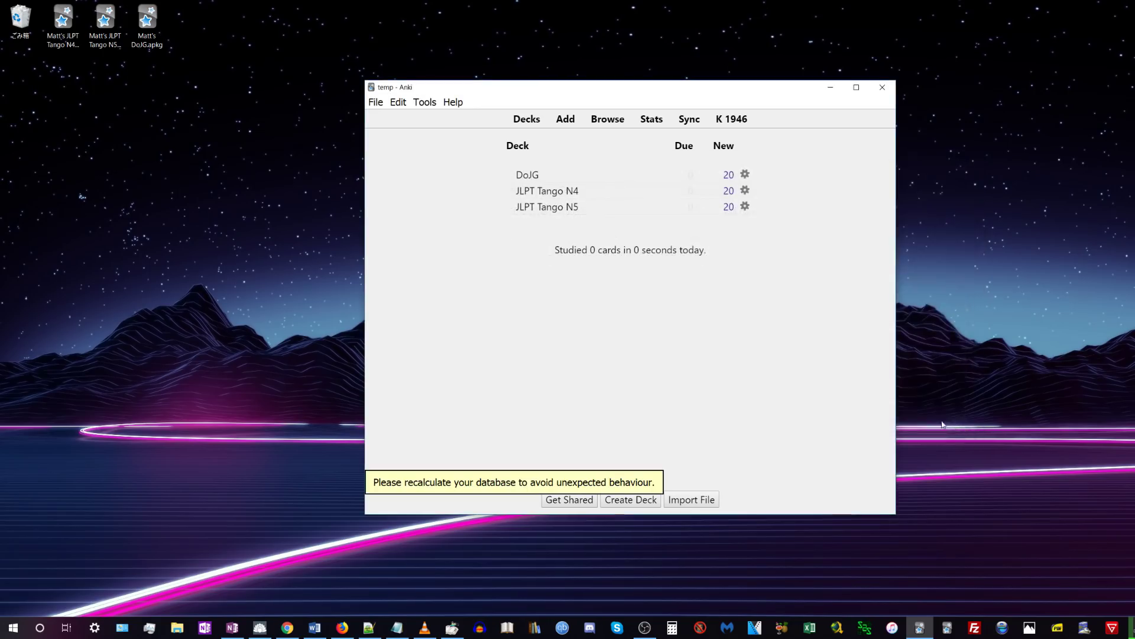
- Add a field named Focus to the DoGJ Japanese note type through the card browser
{"action": "left_click", "coordinate": [607, 120]}
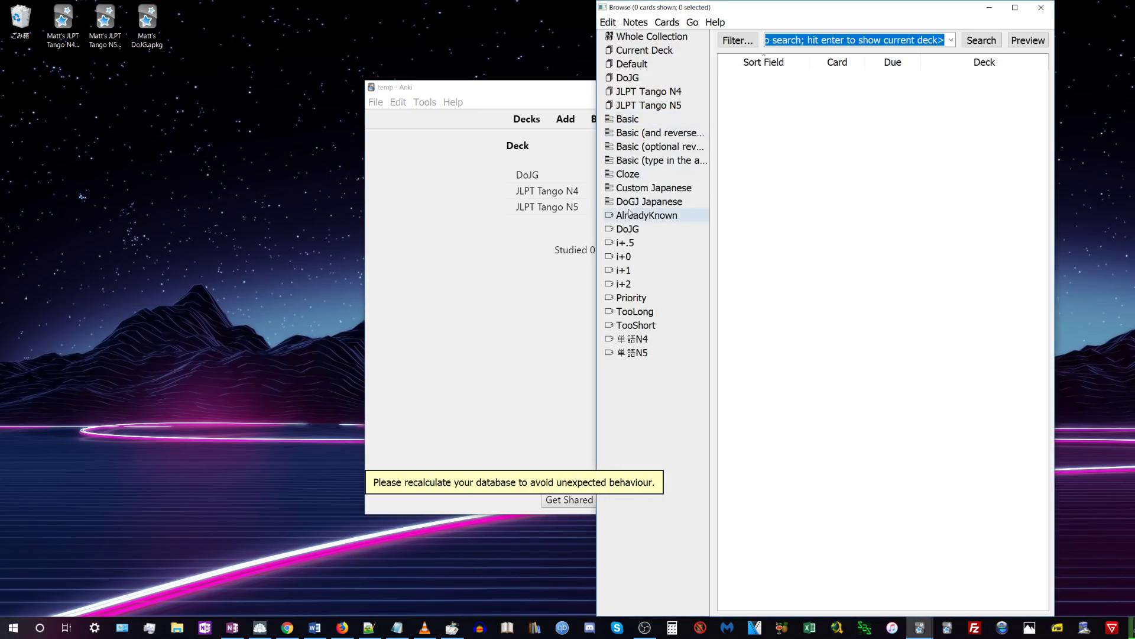
{"action": "left_click", "coordinate": [648, 202]}
{"action": "left_click", "coordinate": [739, 231]}
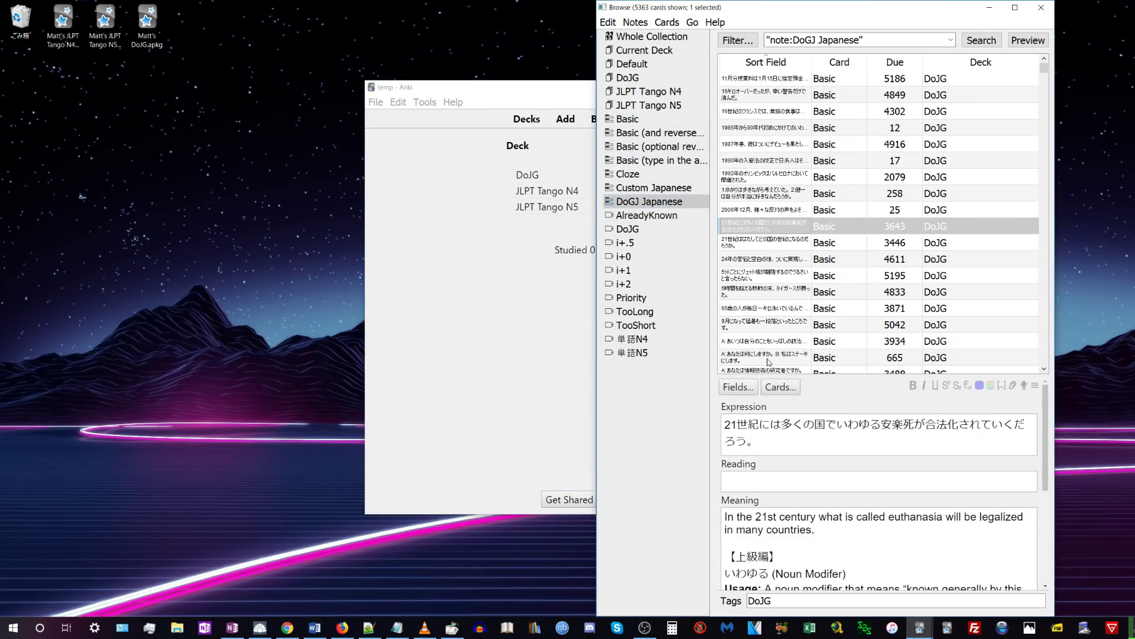
{"action": "left_click", "coordinate": [744, 387]}
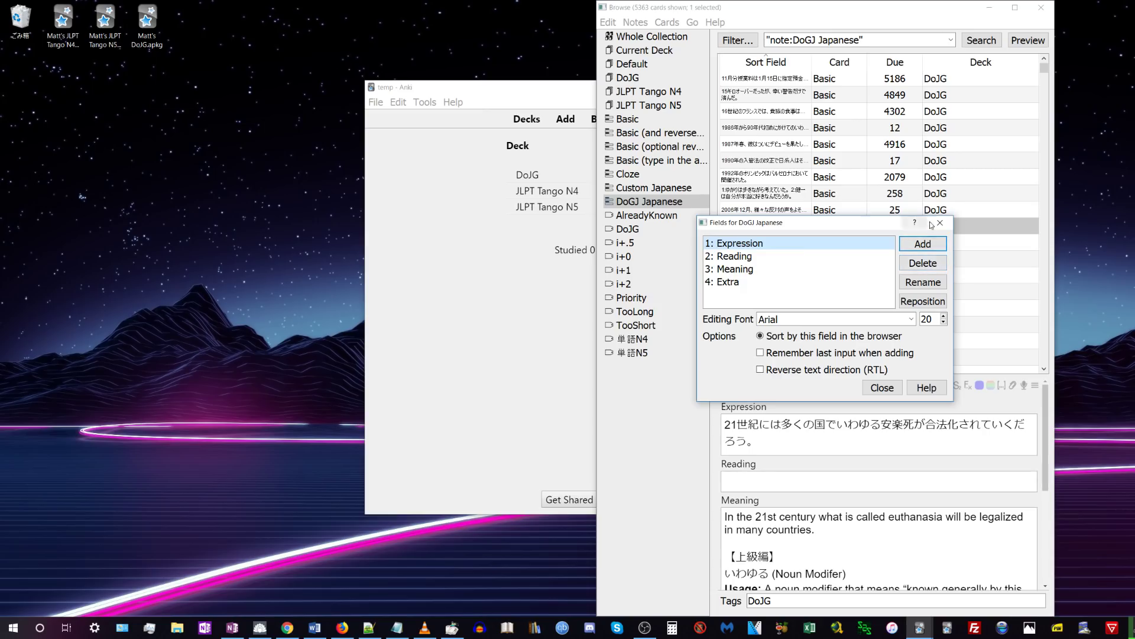
{"action": "left_click", "coordinate": [924, 246]}
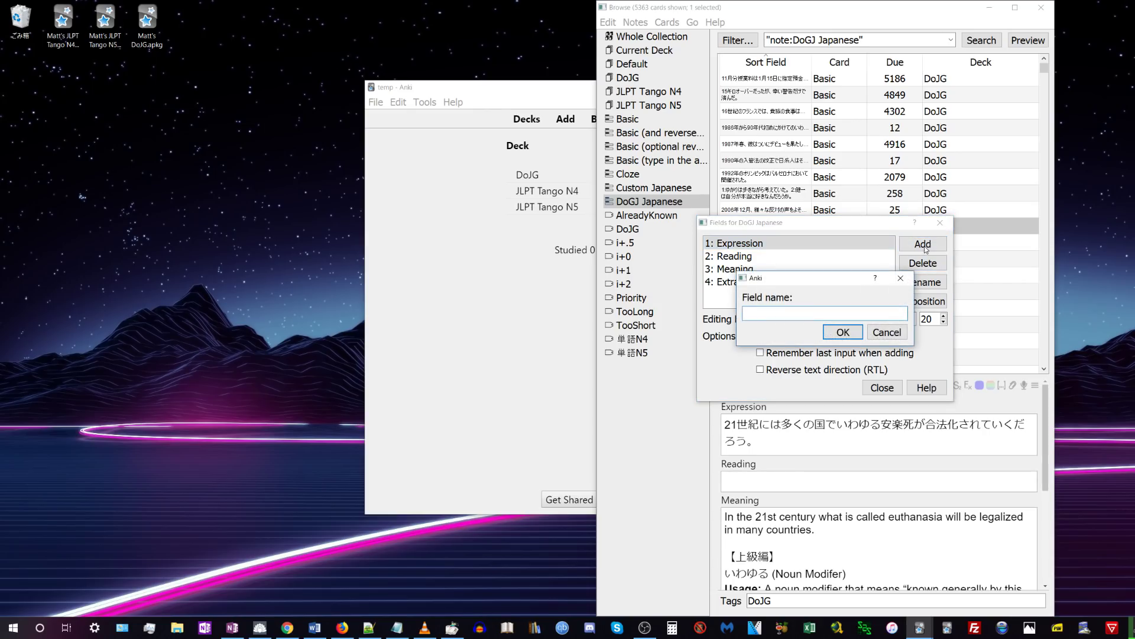
{"action": "type", "text": "Focus"}
{"action": "left_click", "coordinate": [854, 344]}
- Reposition the Focus field to position 3 and close the field editor
{"action": "left_click", "coordinate": [940, 307]}
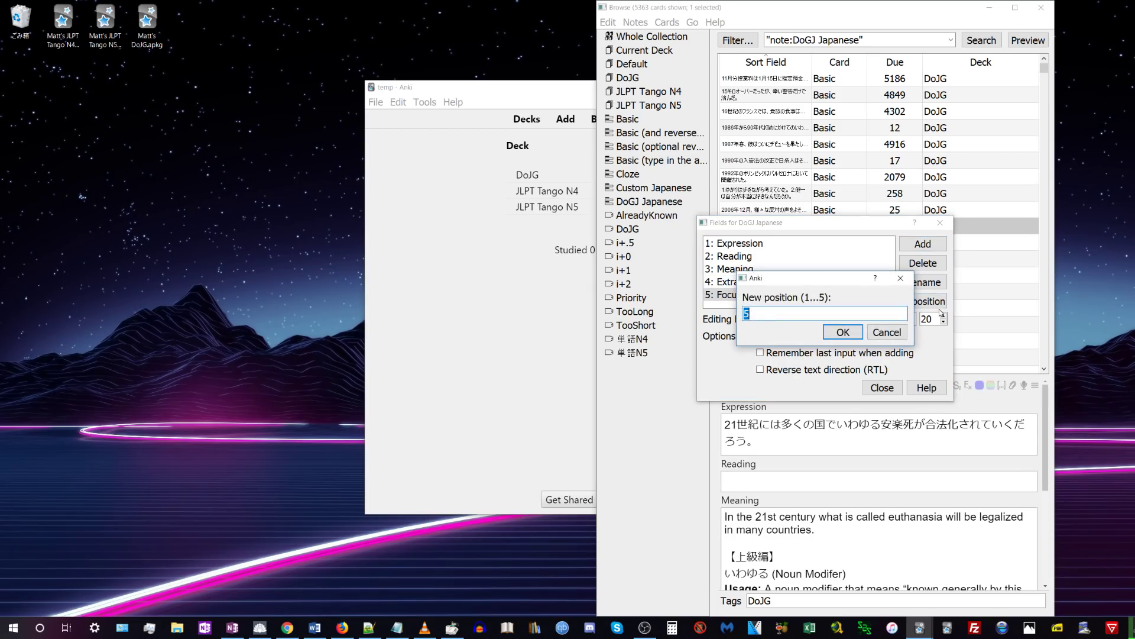
{"action": "type", "text": "3"}
{"action": "key", "text": "Return"}
{"action": "left_click", "coordinate": [882, 387]}
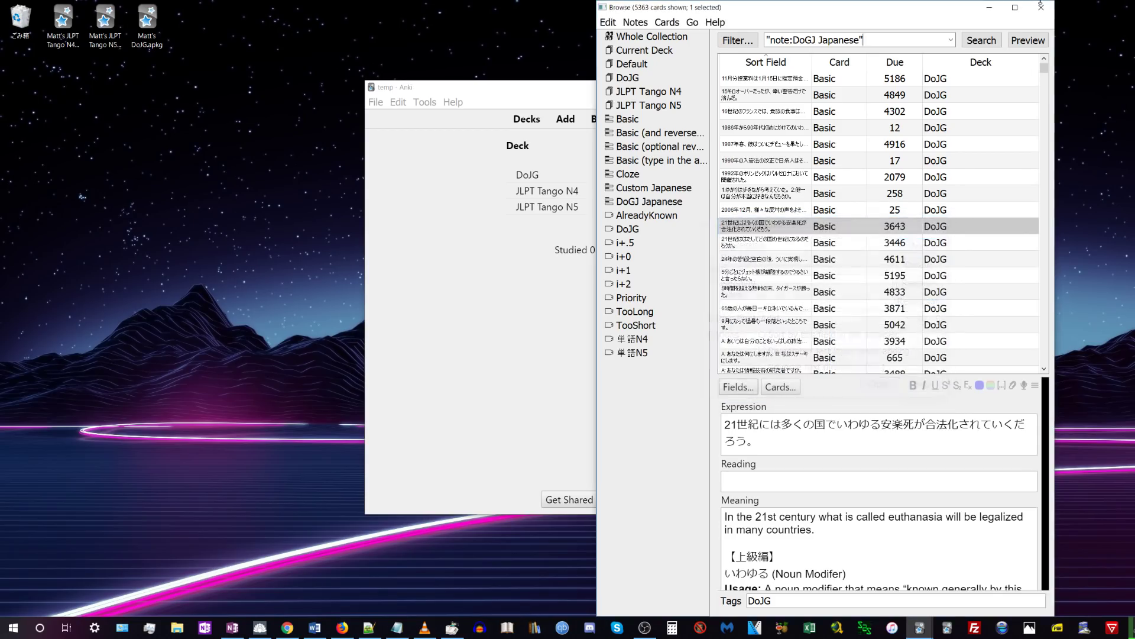
- Close the card browser and run MorphMan Recalc with the DoJG deck included
{"action": "left_click", "coordinate": [1042, 7]}
{"action": "left_click", "coordinate": [425, 102]}
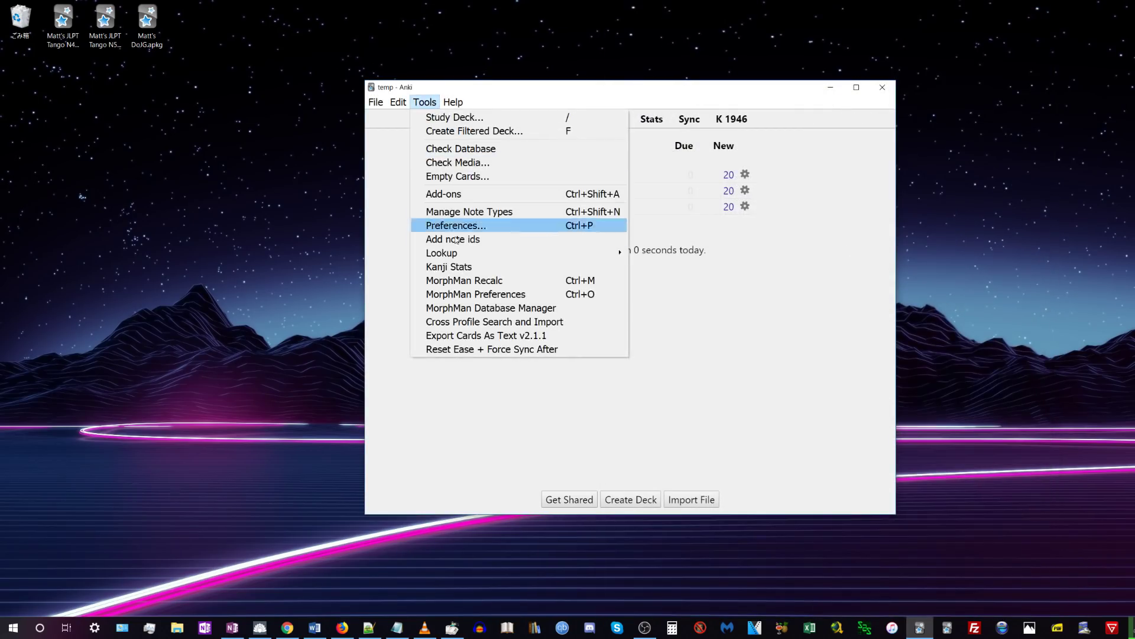
{"action": "left_click", "coordinate": [480, 282]}
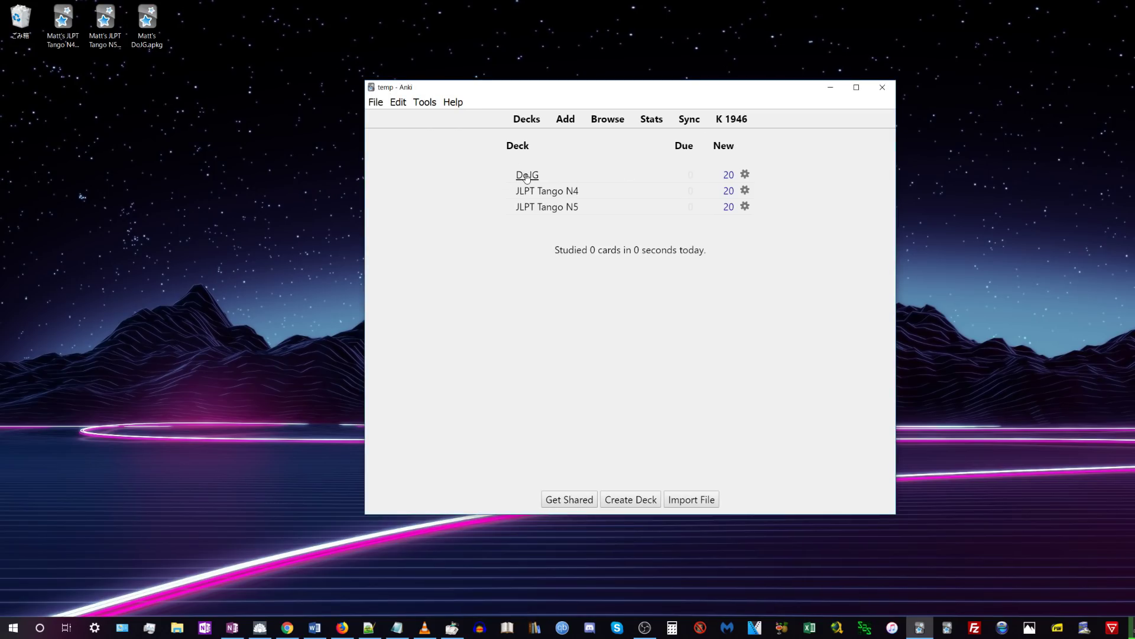
- List the cards tagged DoJG in the browser, sort them by due number and go to the start of the list
{"action": "left_click", "coordinate": [609, 122]}
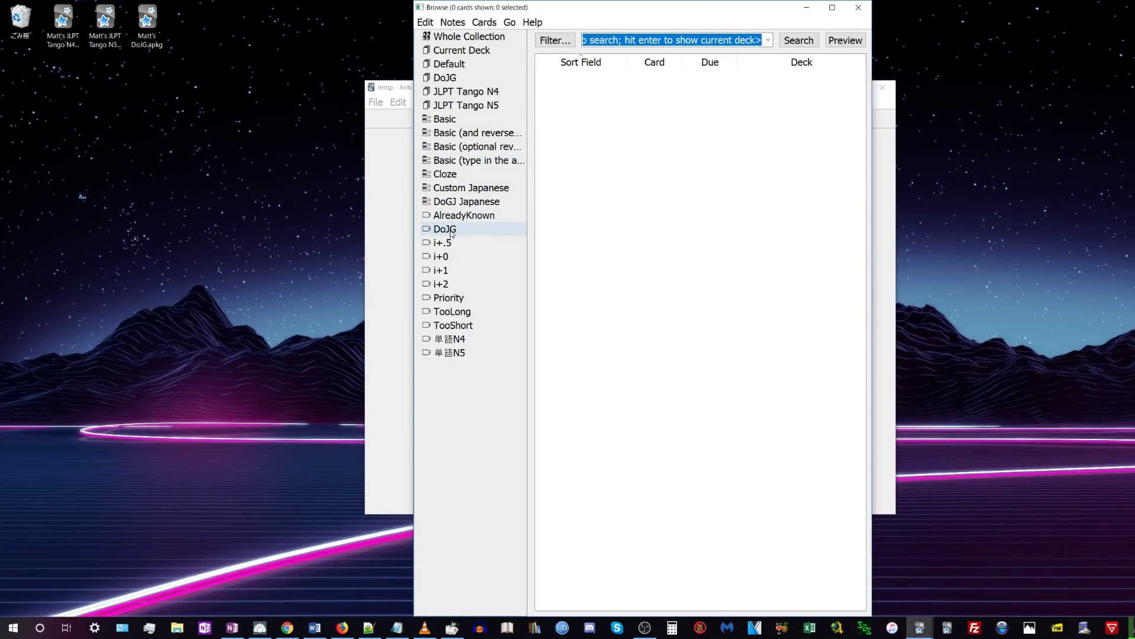
{"action": "left_click", "coordinate": [453, 230]}
{"action": "left_click", "coordinate": [718, 63]}
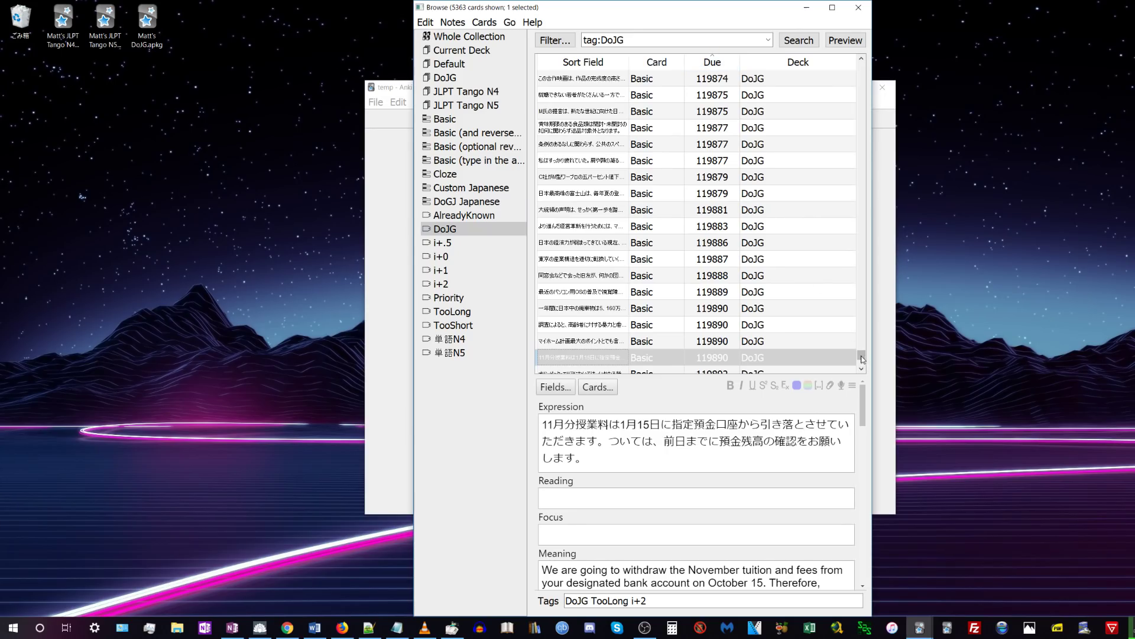
{"action": "left_click_drag", "start_coordinate": [862, 359], "coordinate": [861, 124]}
{"action": "left_click", "coordinate": [721, 78]}
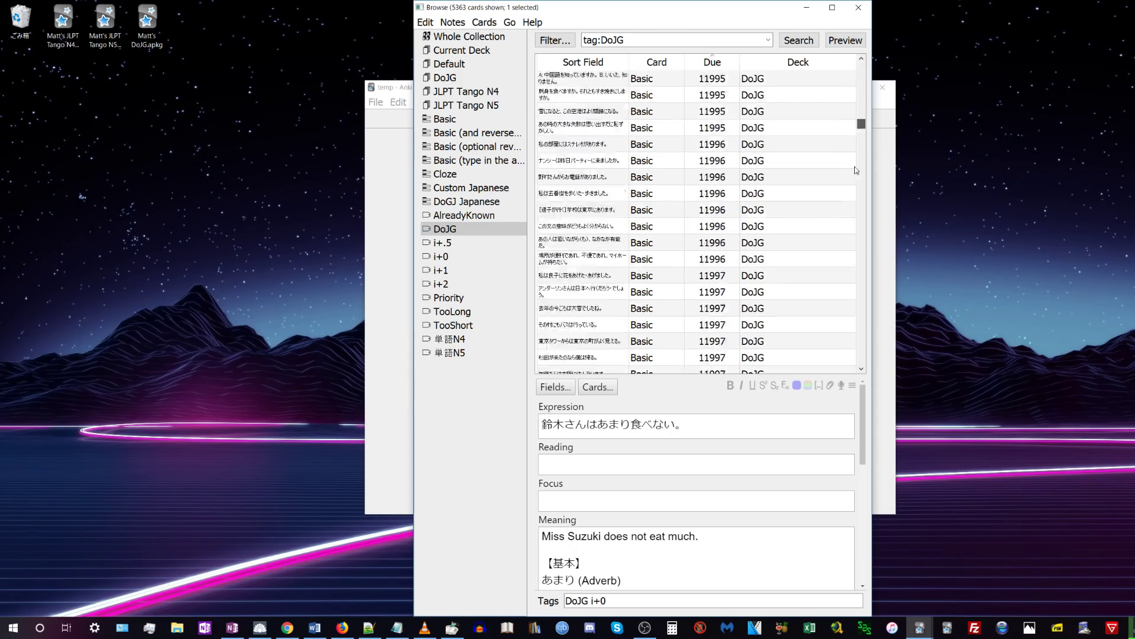
{"action": "left_click_drag", "start_coordinate": [854, 170], "coordinate": [888, 41]}
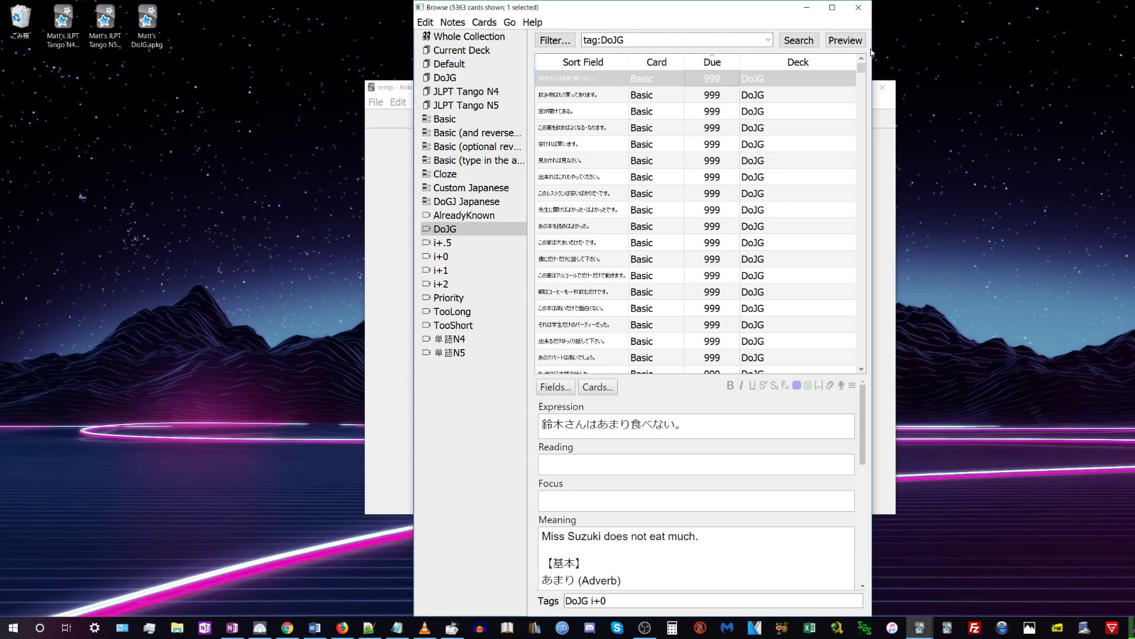
- Enlarge and reposition the browser window and check the tags on several of the first DoJG cards
{"action": "left_click_drag", "start_coordinate": [872, 49], "coordinate": [1010, 63]}
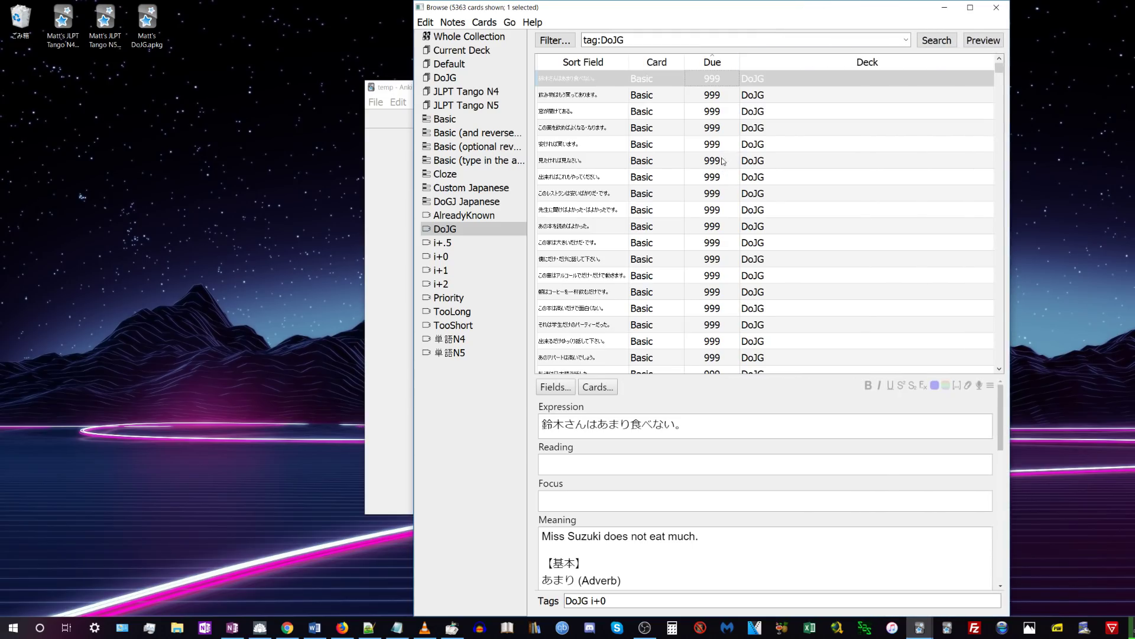
{"action": "left_click_drag", "start_coordinate": [671, 8], "coordinate": [541, 8]}
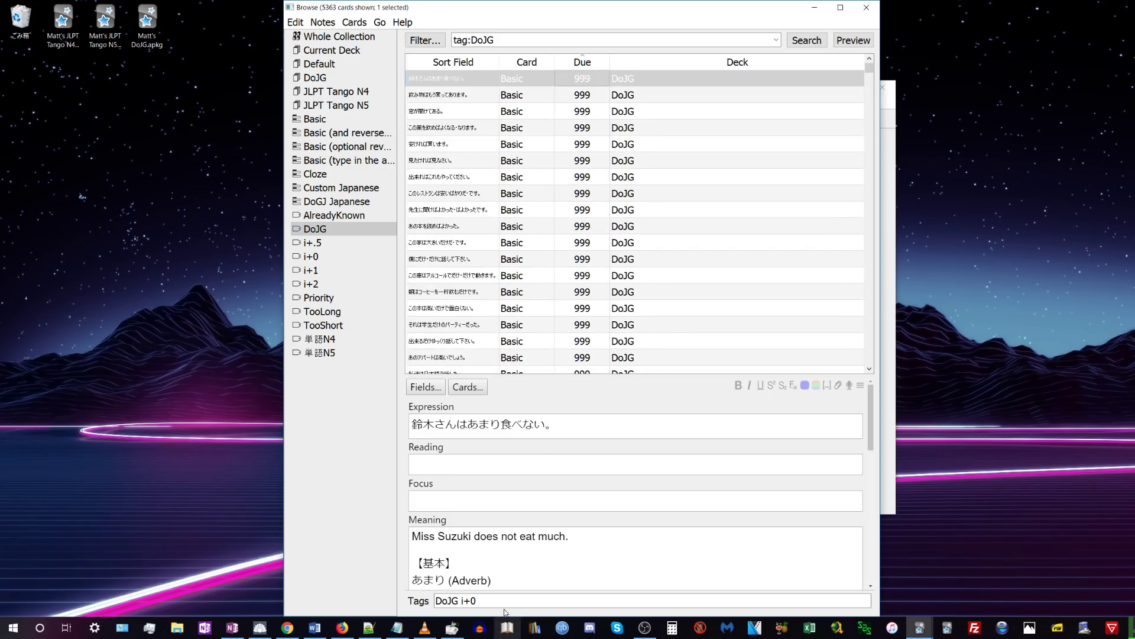
{"action": "left_click", "coordinate": [571, 176]}
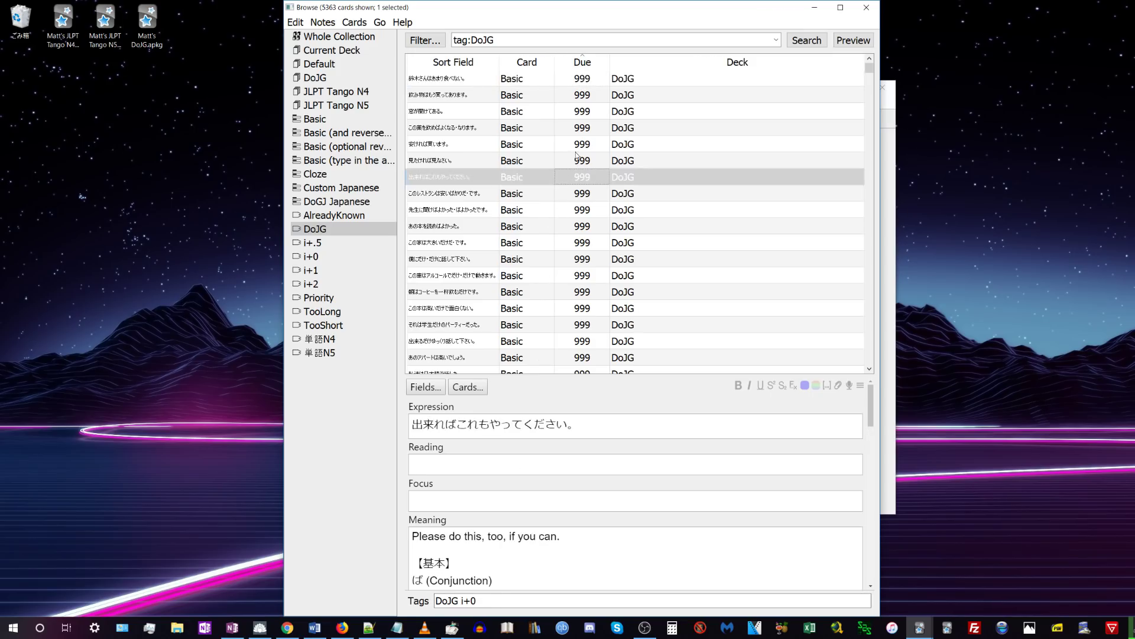
{"action": "left_click", "coordinate": [574, 144]}
{"action": "left_click", "coordinate": [573, 210]}
{"action": "left_click", "coordinate": [575, 160]}
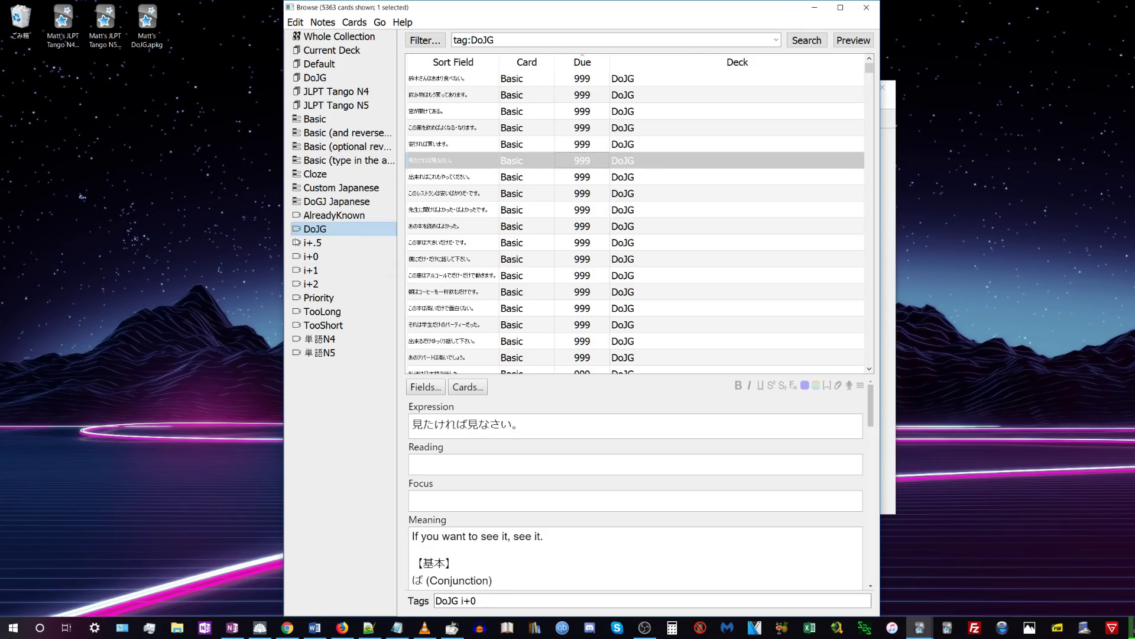
- Filter the cards by the i+.5 tag and highlight the .5 in the search query
{"action": "left_click", "coordinate": [314, 243]}
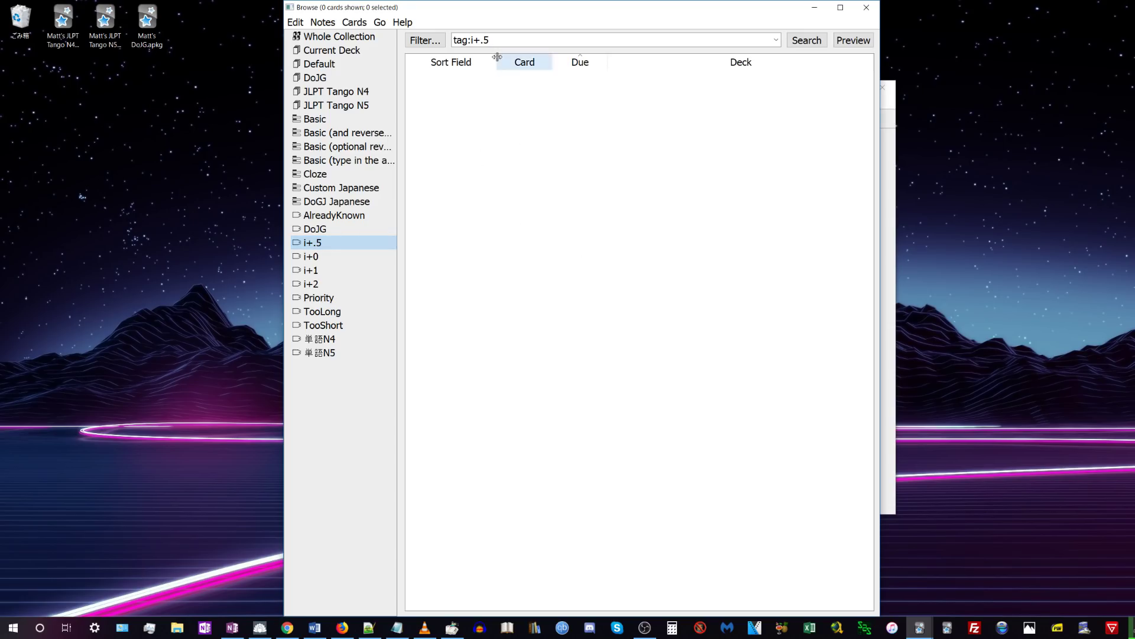
{"action": "double_click", "coordinate": [486, 40]}
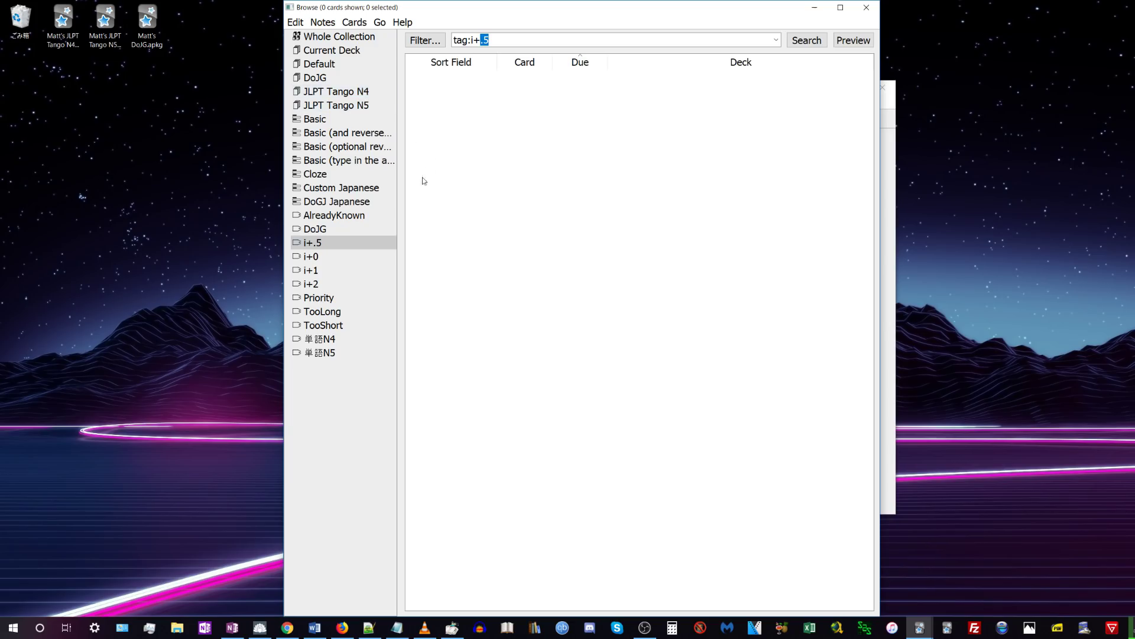
- Filter the cards by the i+0 and i+1 tags in turn and widen the Sort Field column of the i+1 list
{"action": "left_click", "coordinate": [331, 256]}
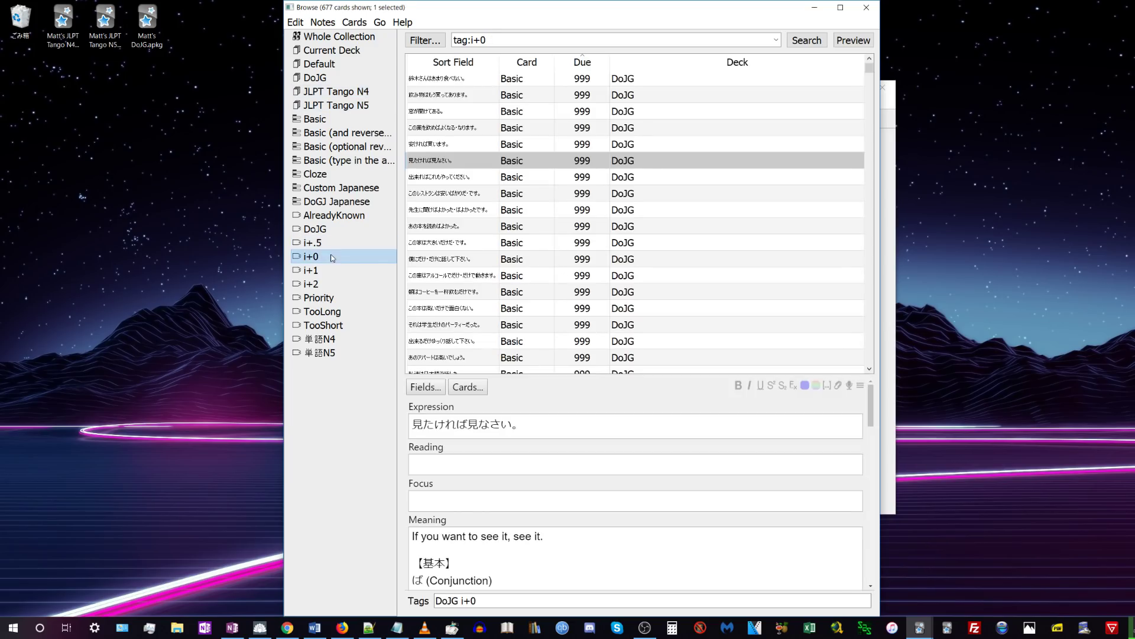
{"action": "left_click", "coordinate": [334, 269]}
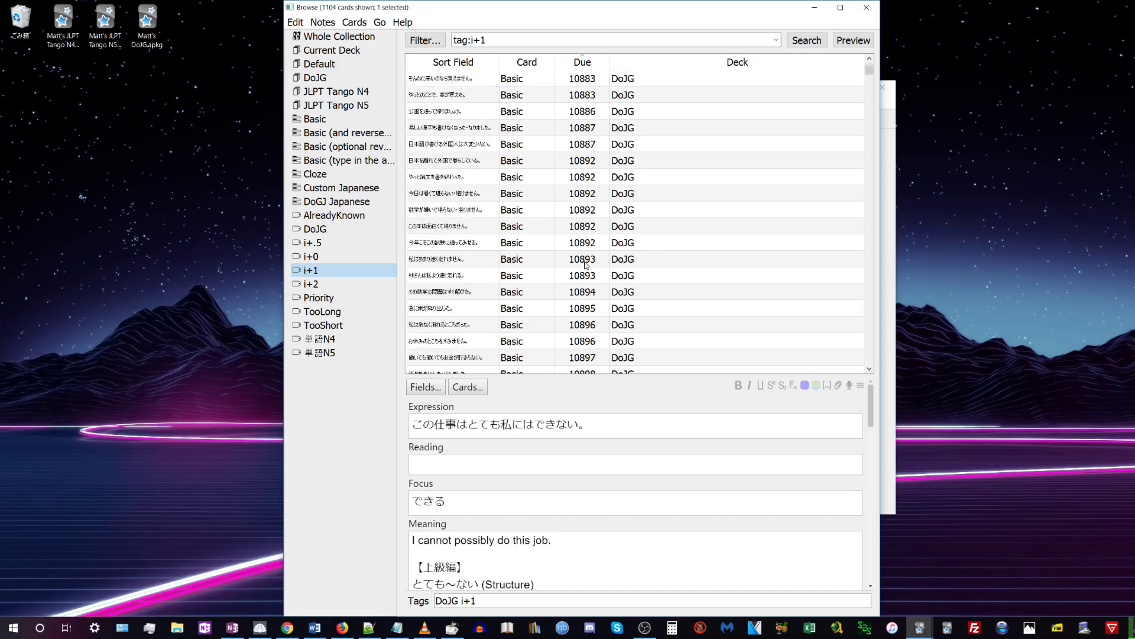
{"action": "key", "text": "Up"}
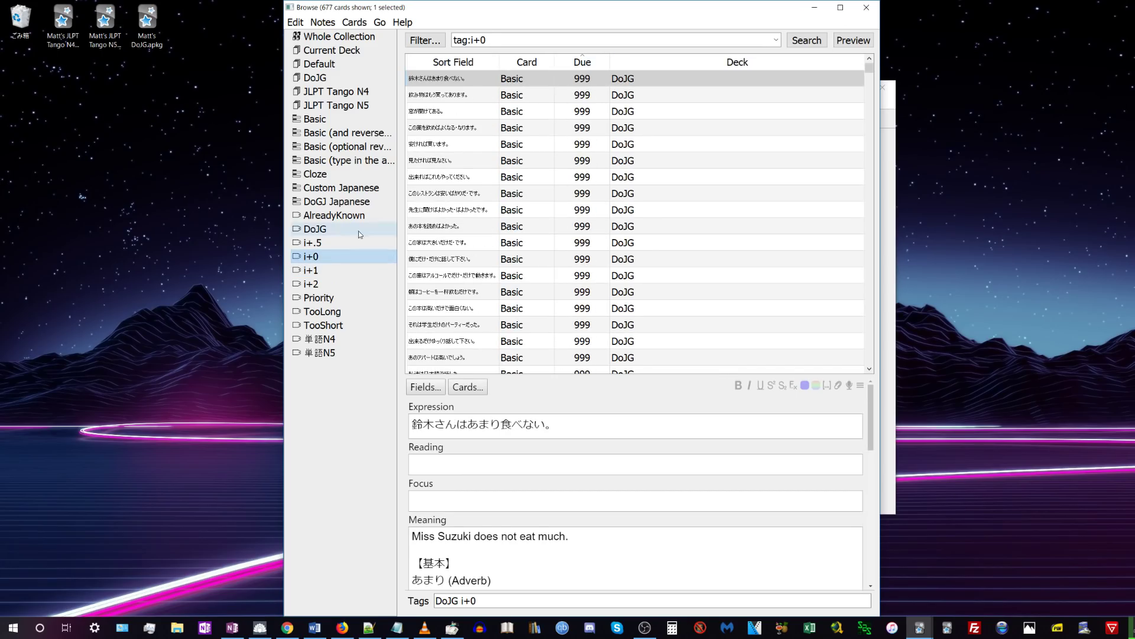
{"action": "key", "text": "Down"}
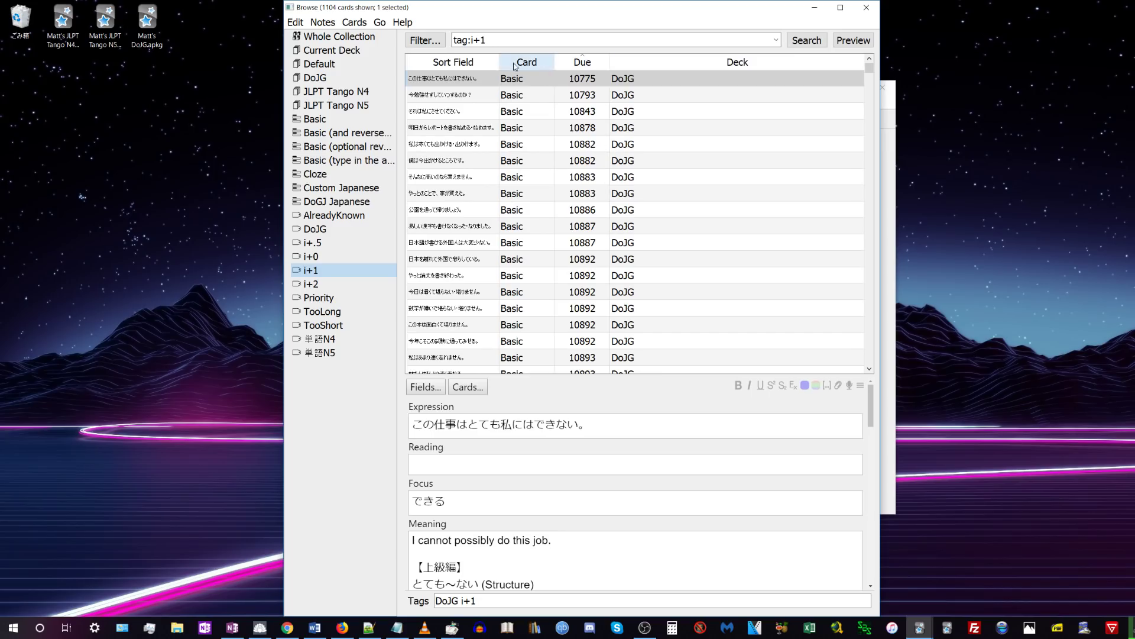
{"action": "left_click_drag", "start_coordinate": [554, 65], "coordinate": [606, 66]}
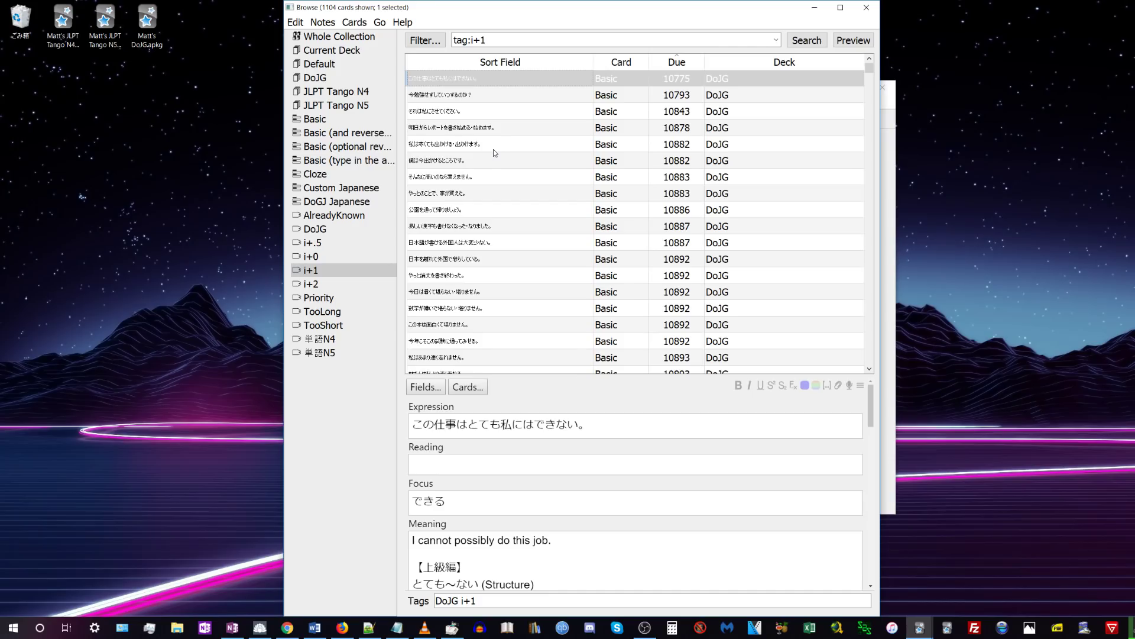
- Check several of the first i+1 cards and highlight the Focus word 出かける on the card about going out when it is cold
{"action": "left_click", "coordinate": [498, 96]}
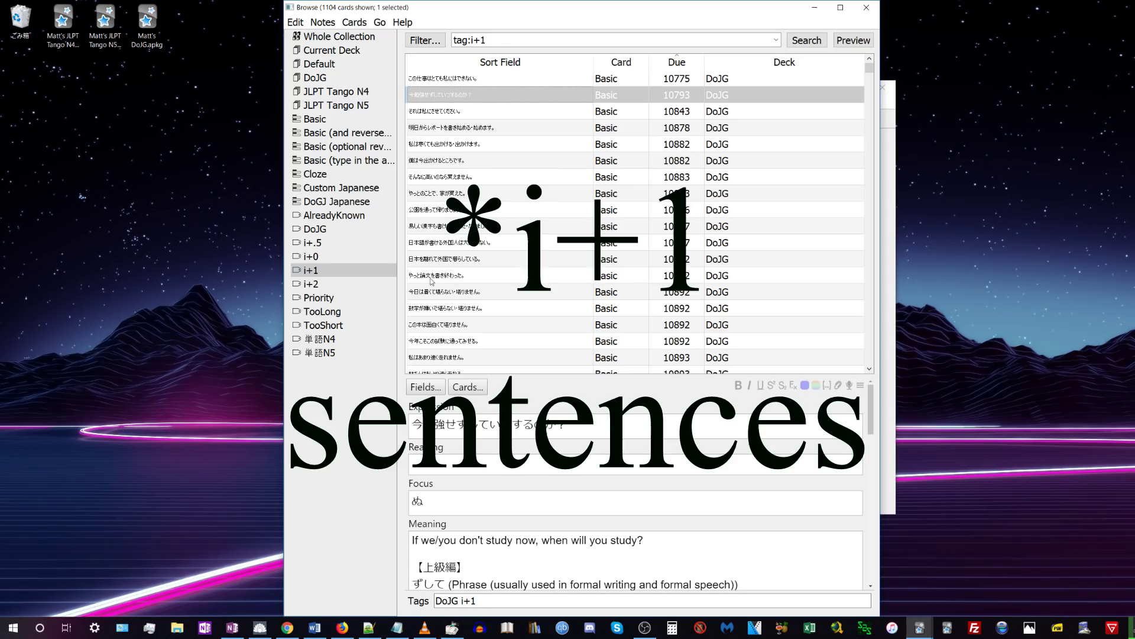
{"action": "left_click", "coordinate": [488, 133]}
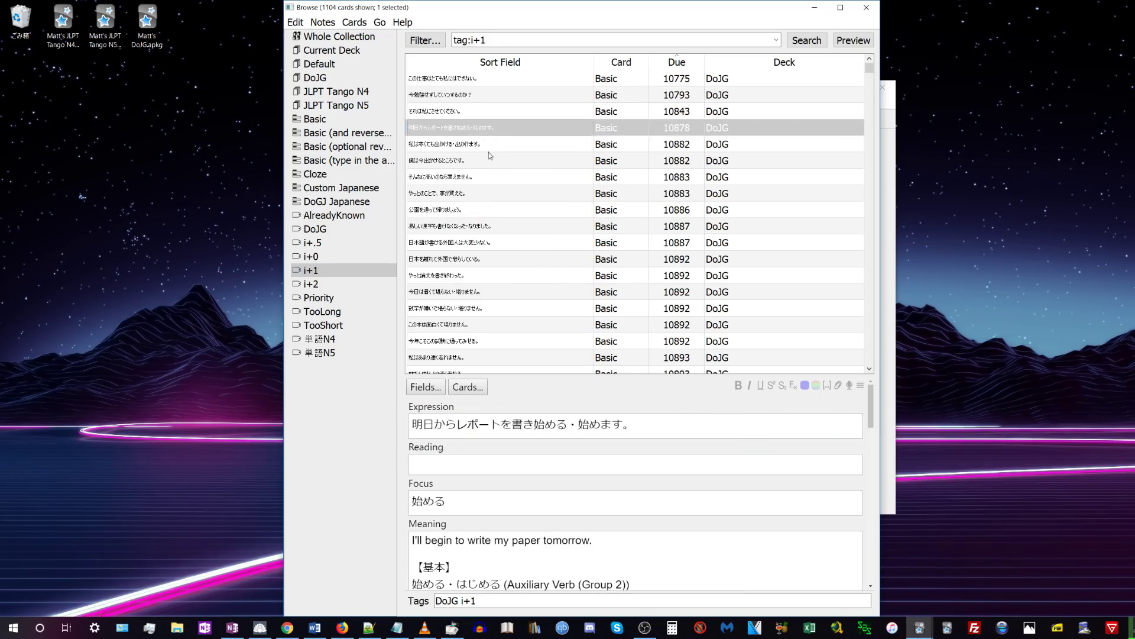
{"action": "left_click", "coordinate": [488, 147]}
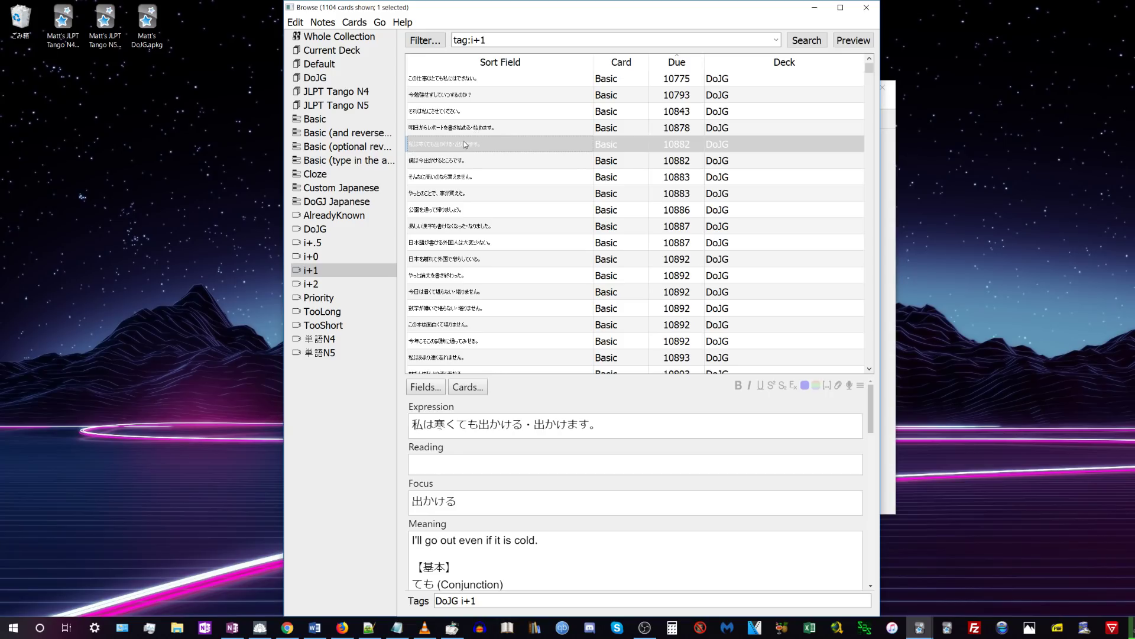
{"action": "left_click_drag", "start_coordinate": [454, 500], "coordinate": [412, 500]}
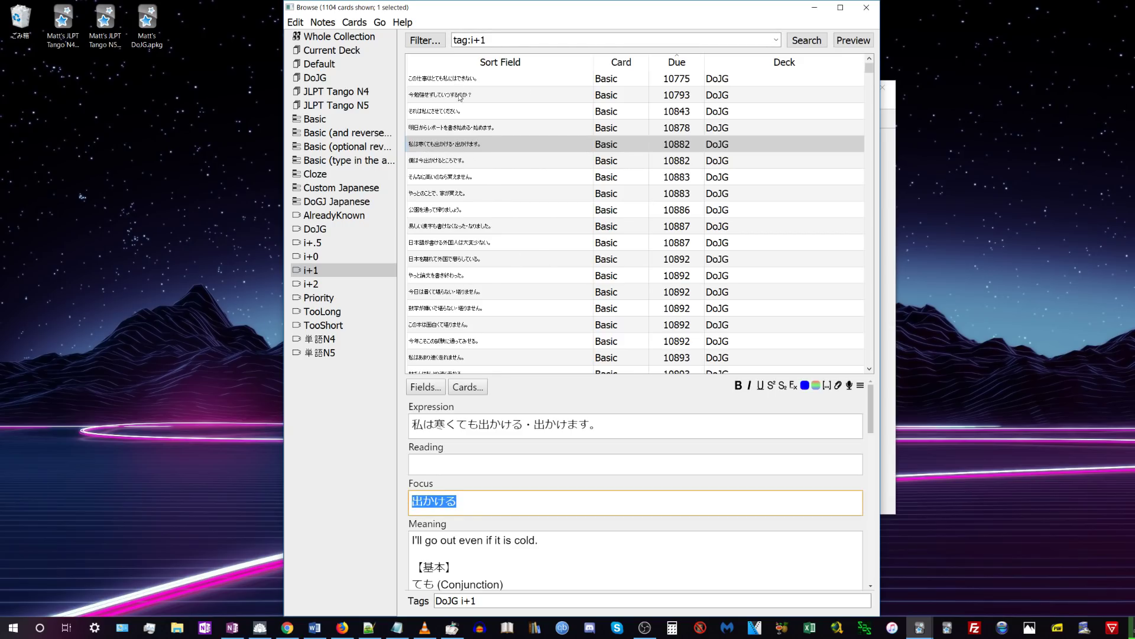
{"action": "left_click", "coordinate": [435, 500]}
{"action": "left_click_drag", "start_coordinate": [470, 507], "coordinate": [392, 507]}
- Go through the first six i+1 cards and compare each sentence with the word in its Focus field
{"action": "left_click", "coordinate": [454, 132]}
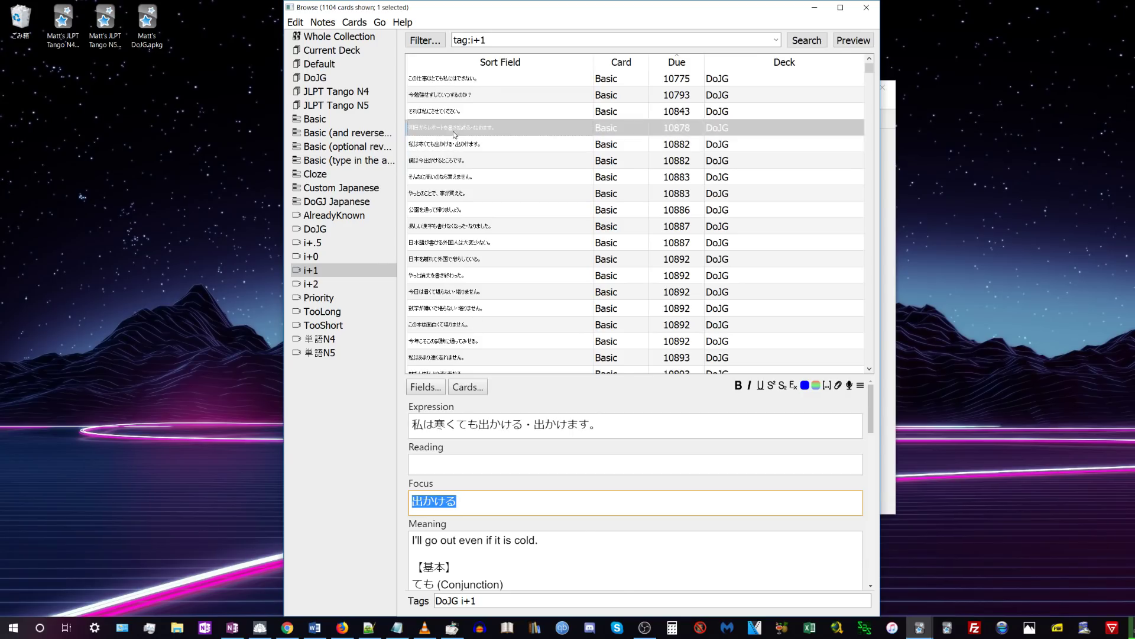
{"action": "left_click", "coordinate": [456, 165]}
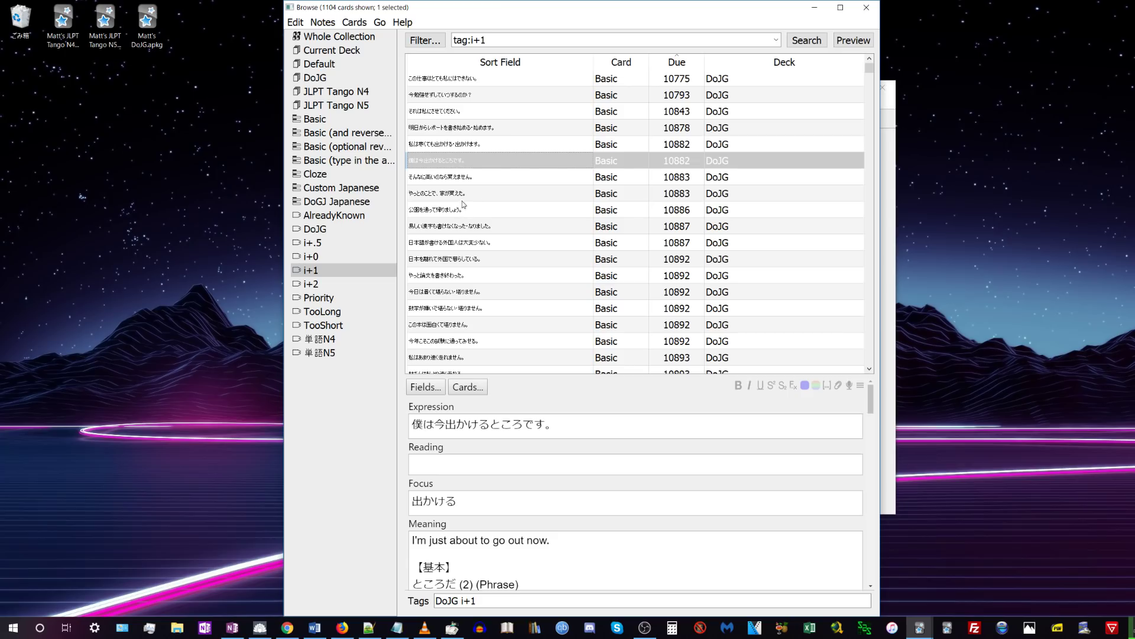
{"action": "left_click", "coordinate": [486, 129]}
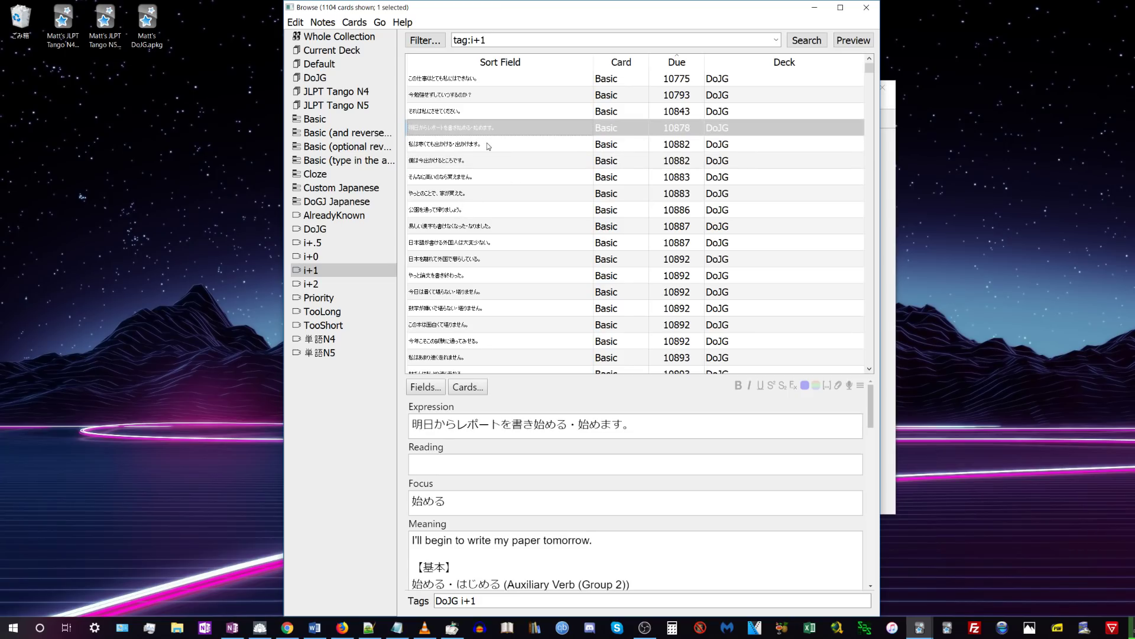
{"action": "left_click", "coordinate": [487, 143]}
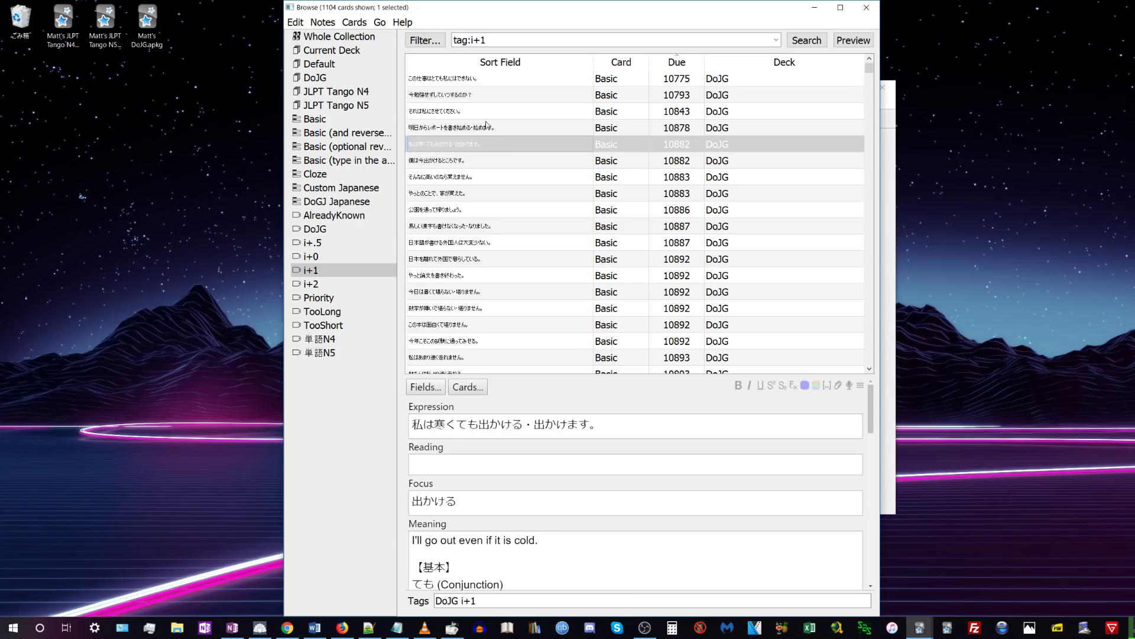
{"action": "left_click", "coordinate": [487, 114]}
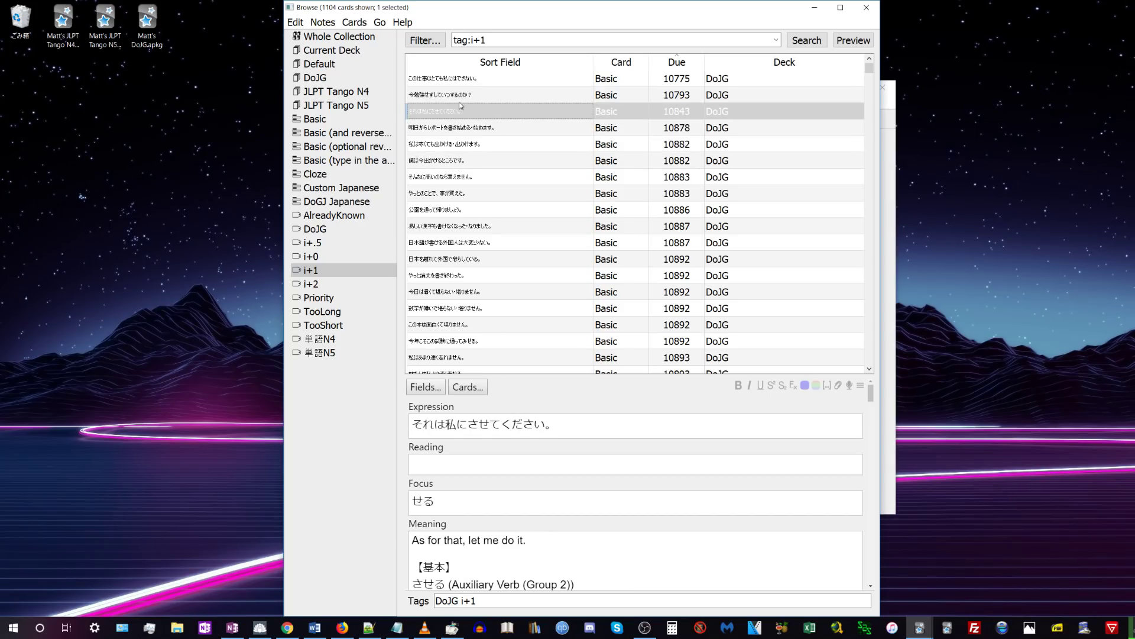
{"action": "left_click", "coordinate": [463, 82]}
{"action": "left_click", "coordinate": [462, 93]}
{"action": "left_click", "coordinate": [462, 112]}
{"action": "left_click", "coordinate": [462, 126]}
{"action": "left_click", "coordinate": [462, 162]}
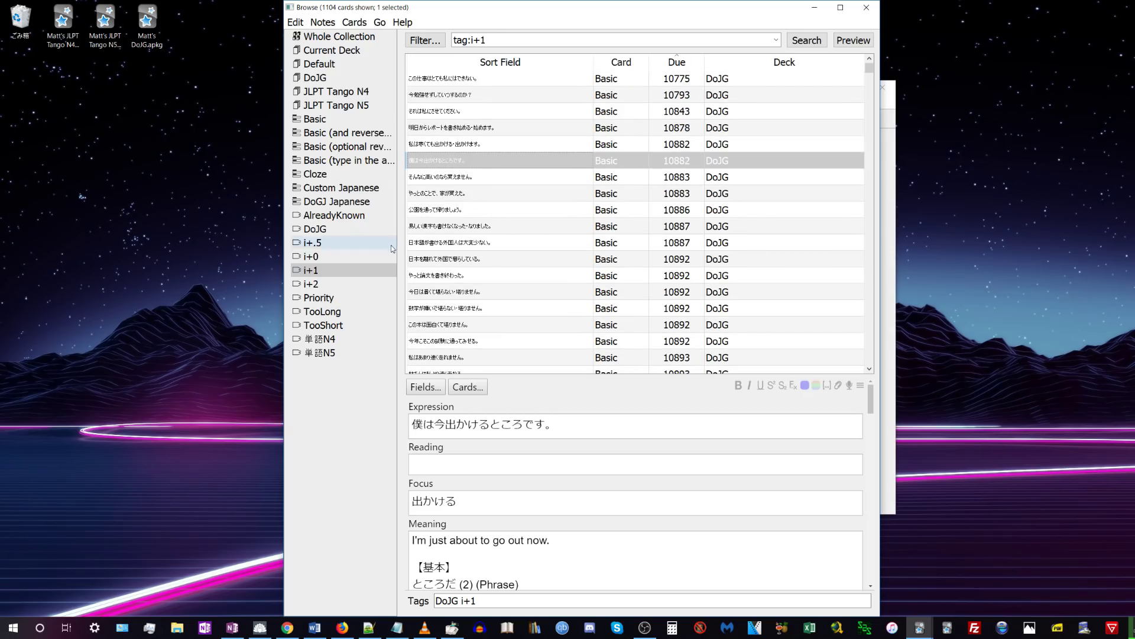
- List the cards tagged i+2, return to the i+1 list and check the Focus words of some of its cards
{"action": "left_click", "coordinate": [333, 283]}
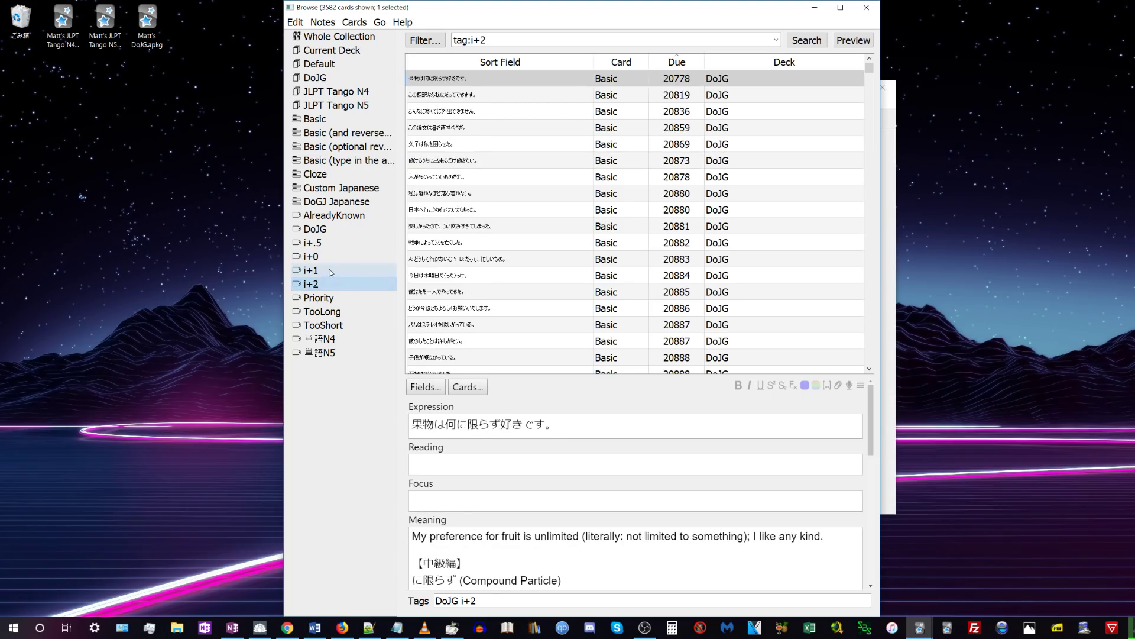
{"action": "left_click", "coordinate": [331, 270]}
{"action": "left_click", "coordinate": [474, 146]}
{"action": "scroll", "coordinate": [518, 172], "scroll_direction": "down", "scroll_amount": 1}
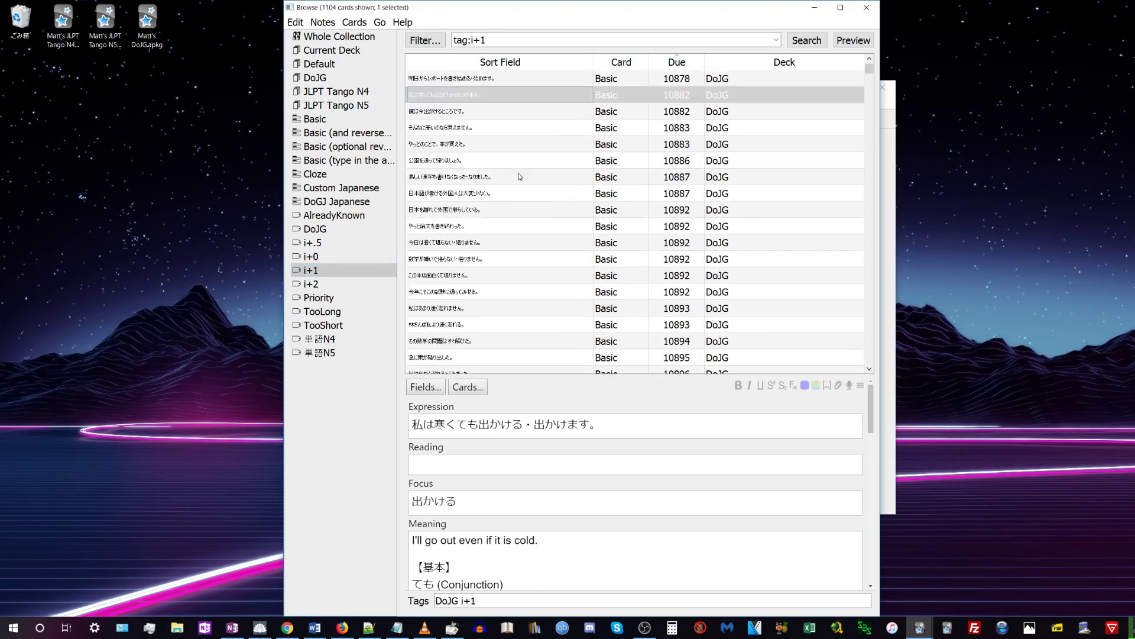
{"action": "scroll", "coordinate": [519, 176], "scroll_direction": "down", "scroll_amount": 2}
{"action": "scroll", "coordinate": [519, 193], "scroll_direction": "up", "scroll_amount": 3}
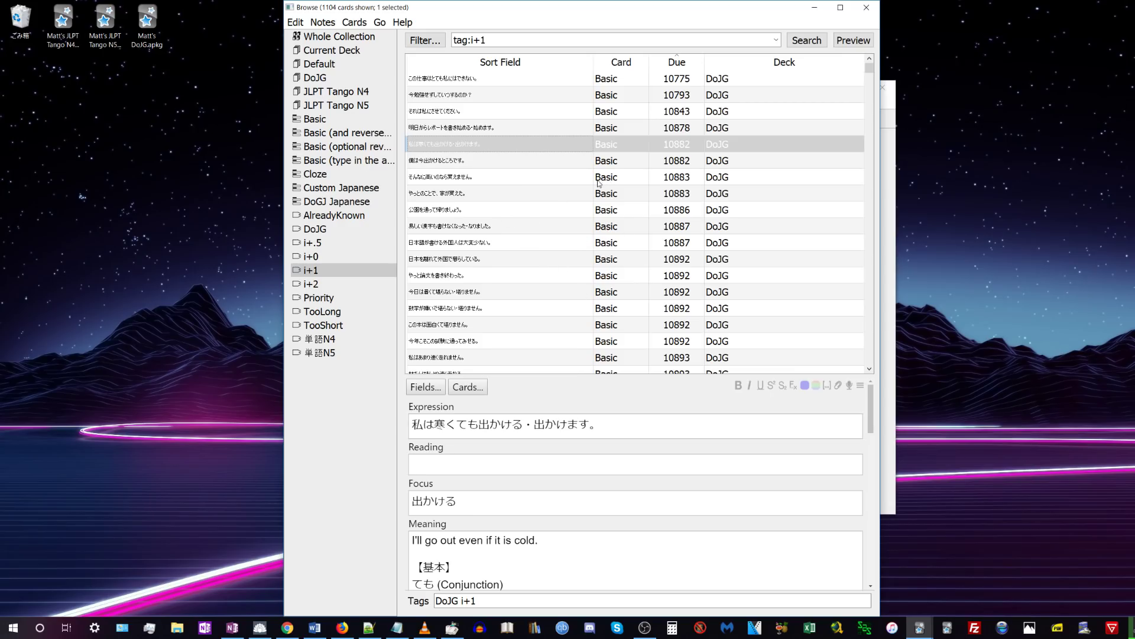
{"action": "left_click", "coordinate": [461, 198]}
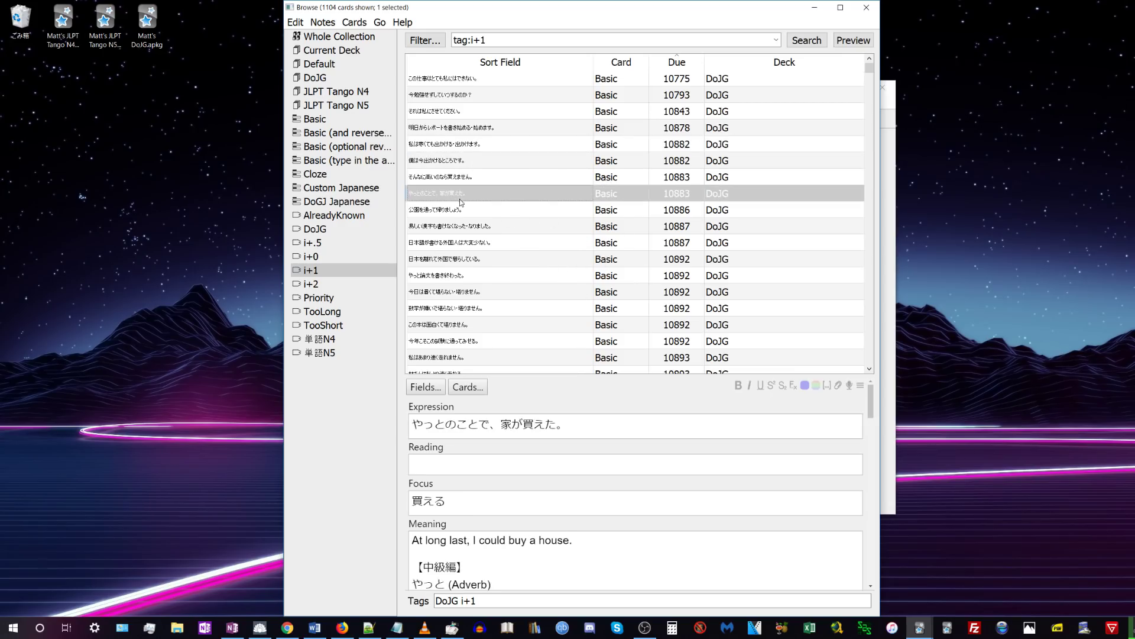
{"action": "left_click", "coordinate": [463, 225]}
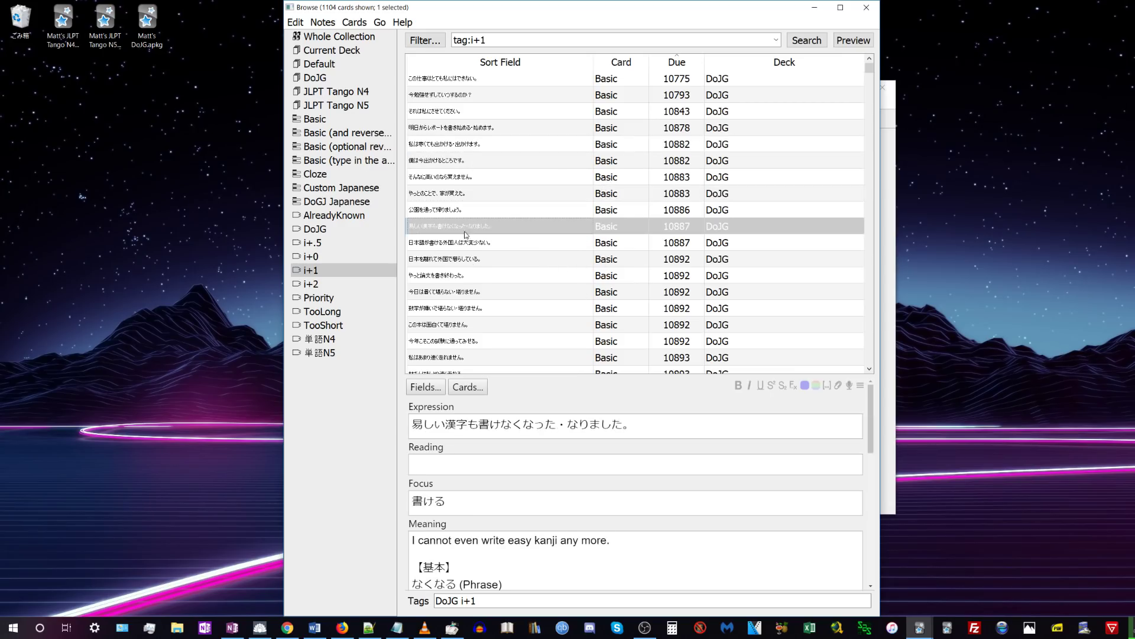
- Delete all notes tagged i+0
{"action": "left_click", "coordinate": [324, 257]}
{"action": "left_click", "coordinate": [460, 186]}
{"action": "key", "text": "ctrl+a"}
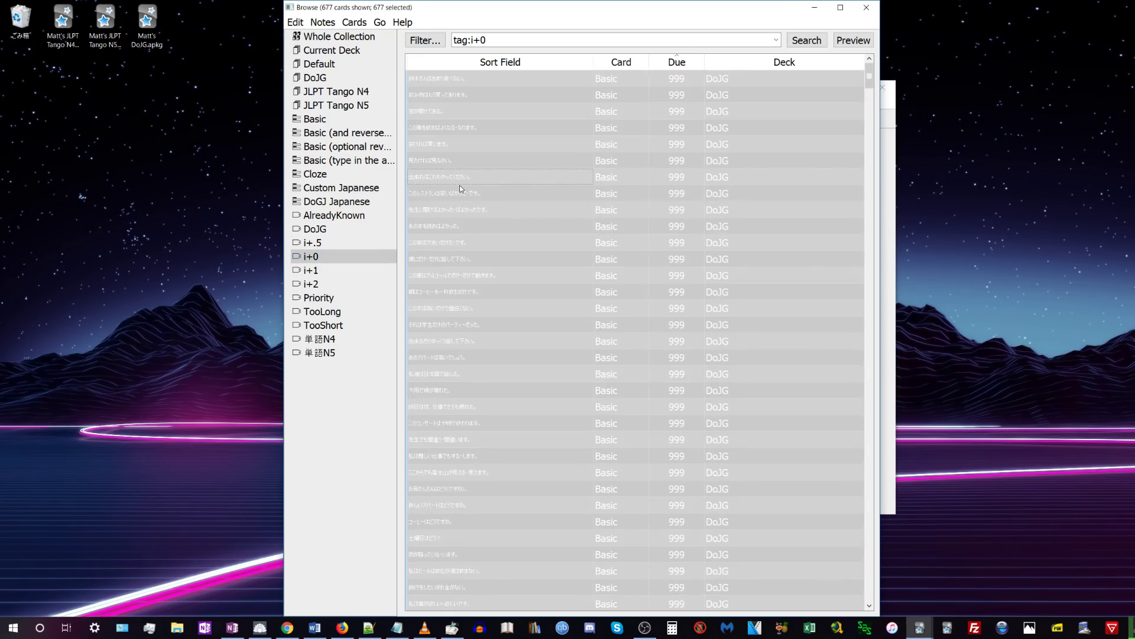
{"action": "key", "text": "ctrl+Delete"}
- List the i+1 cards again and step through a few near the start to read their Focus words
{"action": "left_click", "coordinate": [331, 271]}
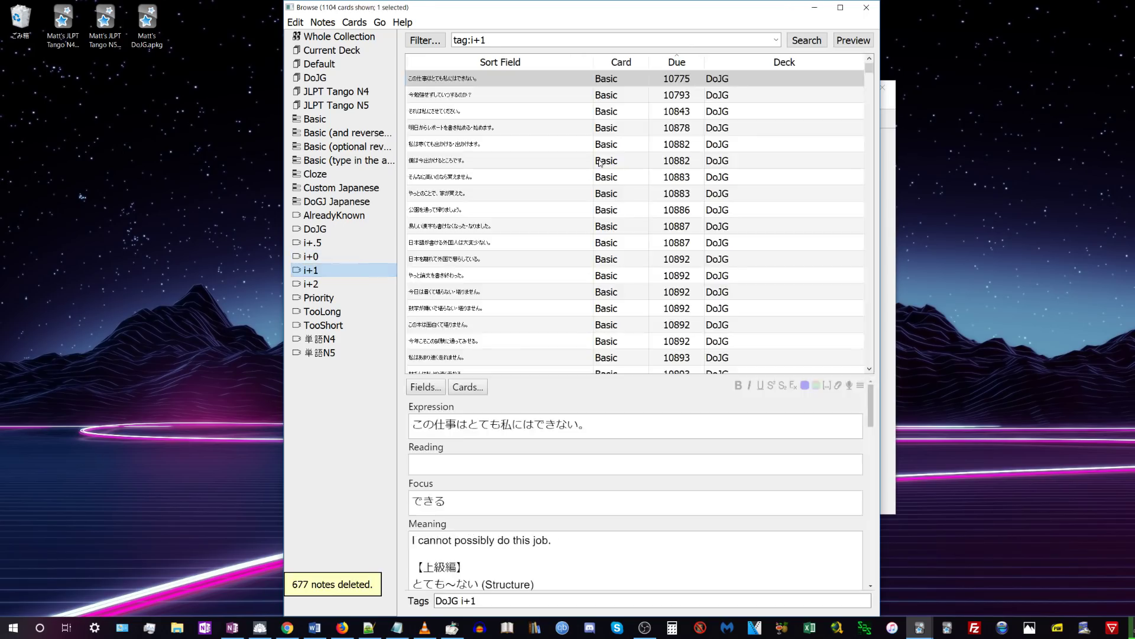
{"action": "left_click", "coordinate": [493, 165]}
{"action": "key", "text": "Down"}
{"action": "key", "text": "Down"}
{"action": "key", "text": "Down"}
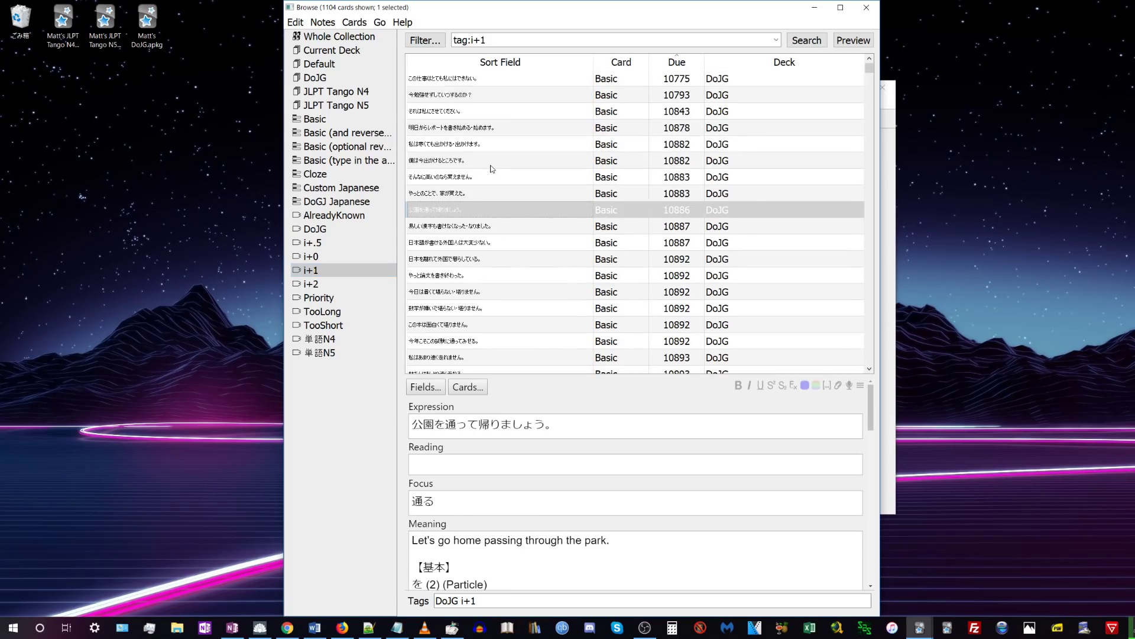
{"action": "left_click", "coordinate": [495, 163]}
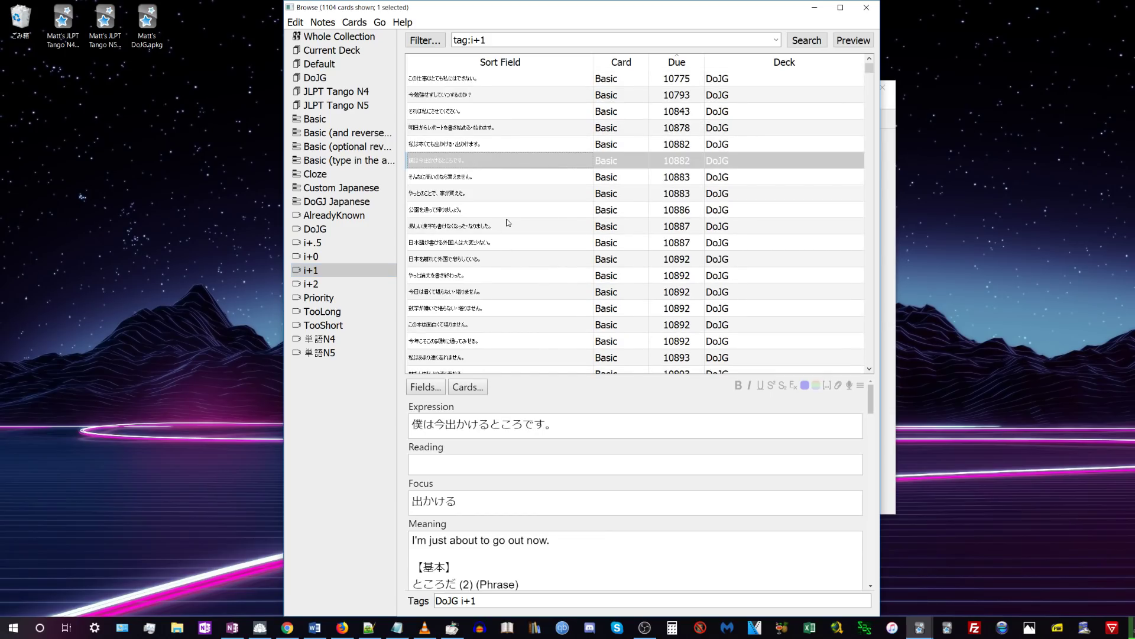
- Examine the sentences, Focus words and due order of i+1 cards further down the list
{"action": "left_click", "coordinate": [487, 210]}
{"action": "scroll", "coordinate": [487, 210], "scroll_direction": "down", "scroll_amount": 2}
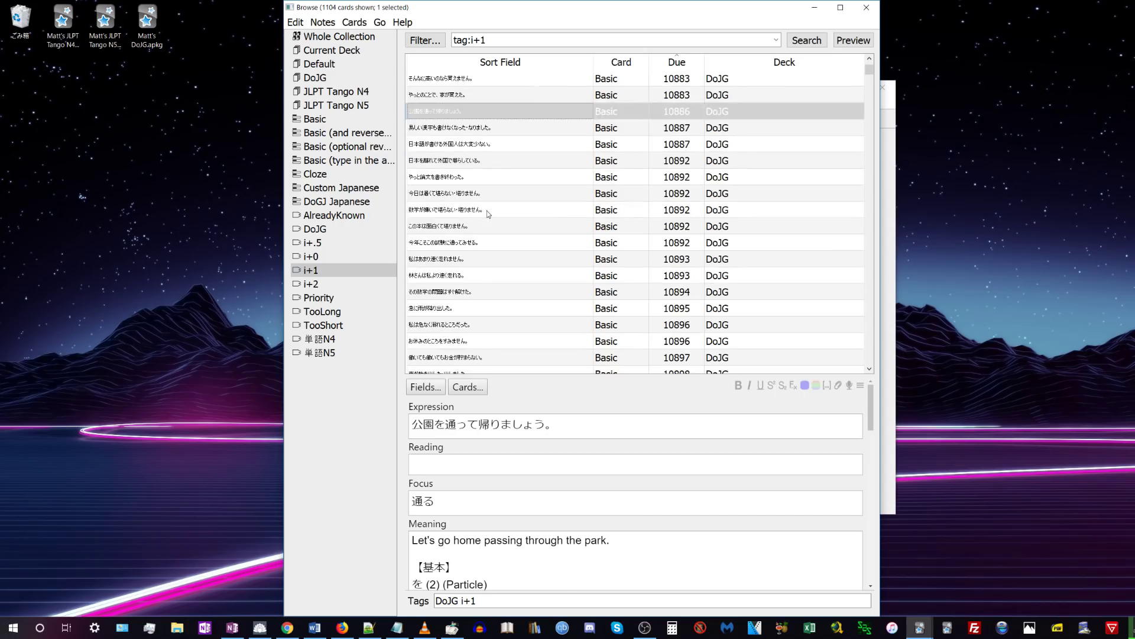
{"action": "left_click", "coordinate": [487, 210]}
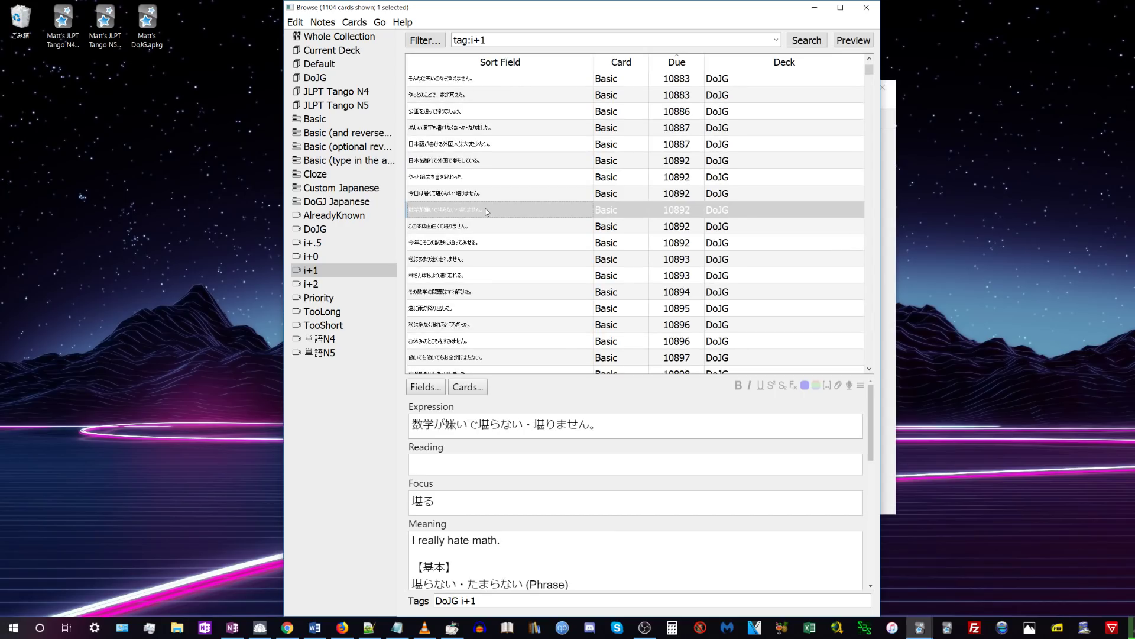
{"action": "scroll", "coordinate": [485, 212], "scroll_direction": "down", "scroll_amount": 1}
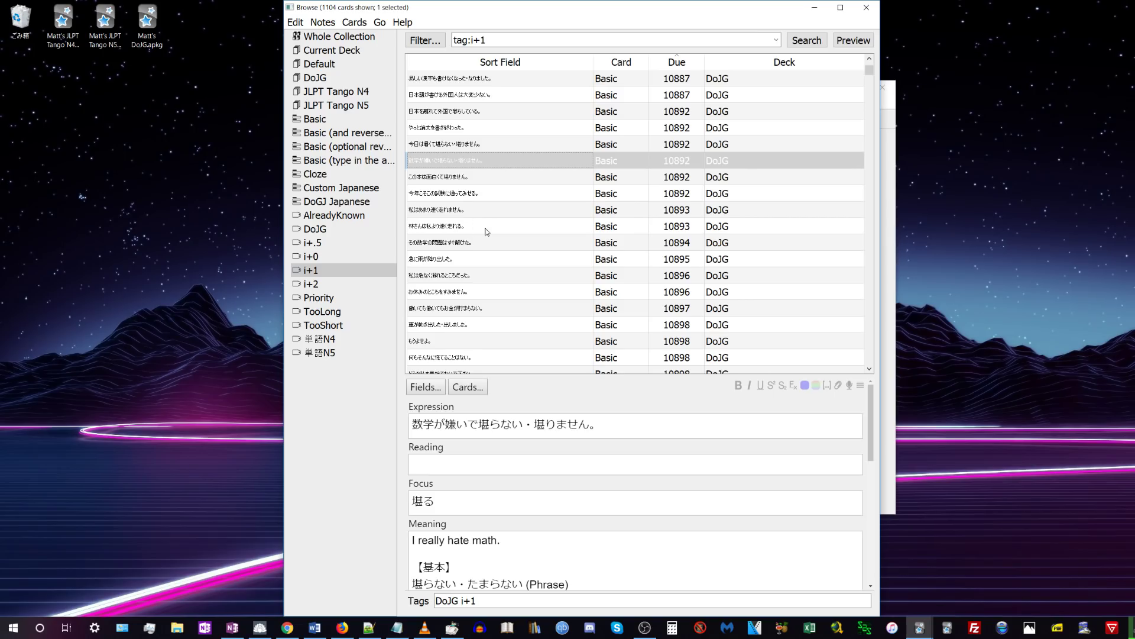
{"action": "scroll", "coordinate": [486, 230], "scroll_direction": "up", "scroll_amount": 3}
{"action": "left_click", "coordinate": [467, 195]}
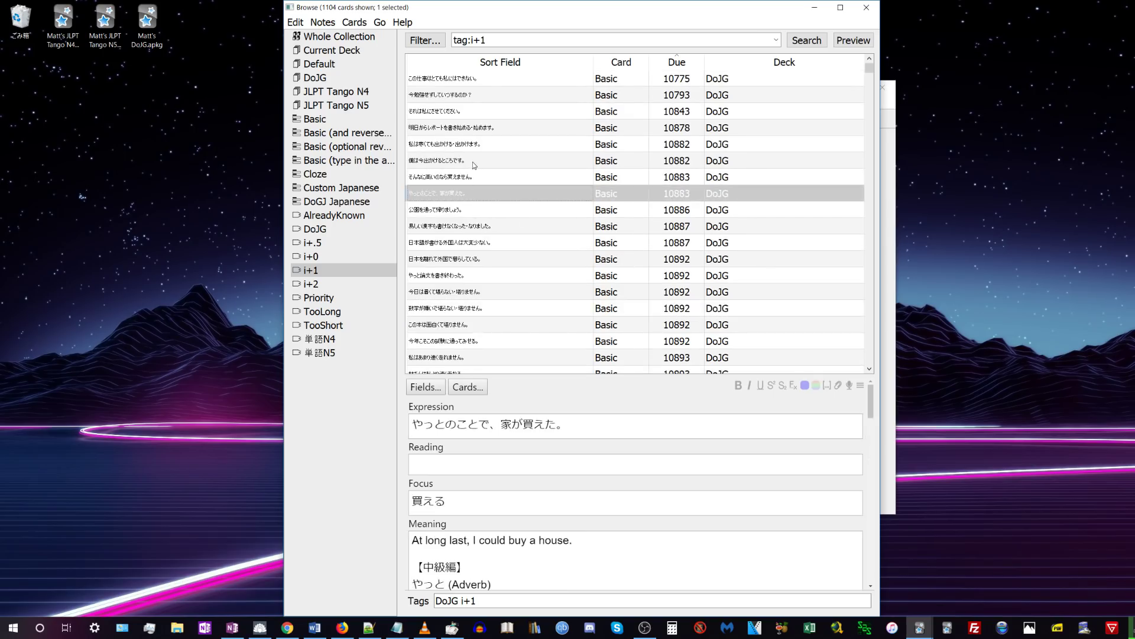
{"action": "left_click", "coordinate": [476, 164]}
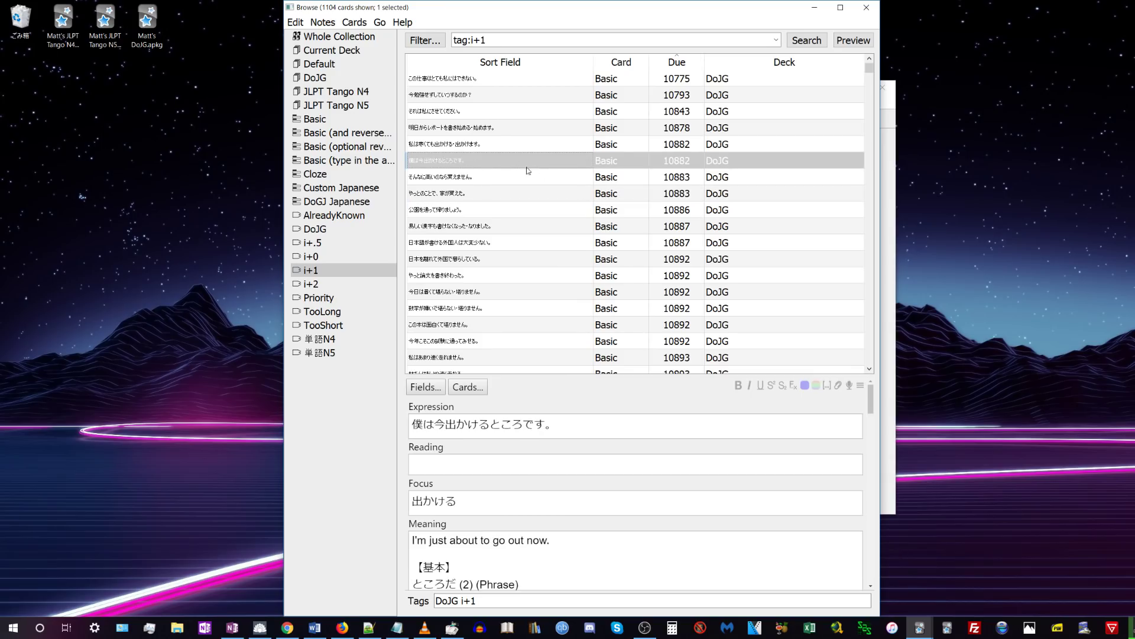
{"action": "left_click", "coordinate": [502, 132]}
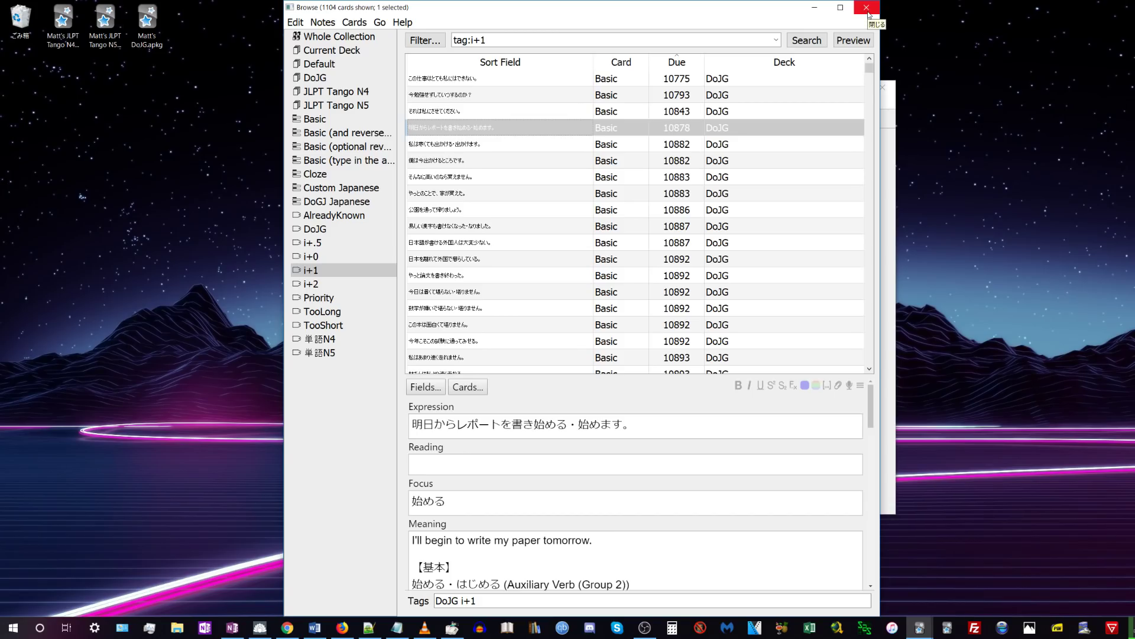
{"action": "left_click", "coordinate": [484, 194]}
{"action": "scroll", "coordinate": [497, 195], "scroll_direction": "down", "scroll_amount": 3}
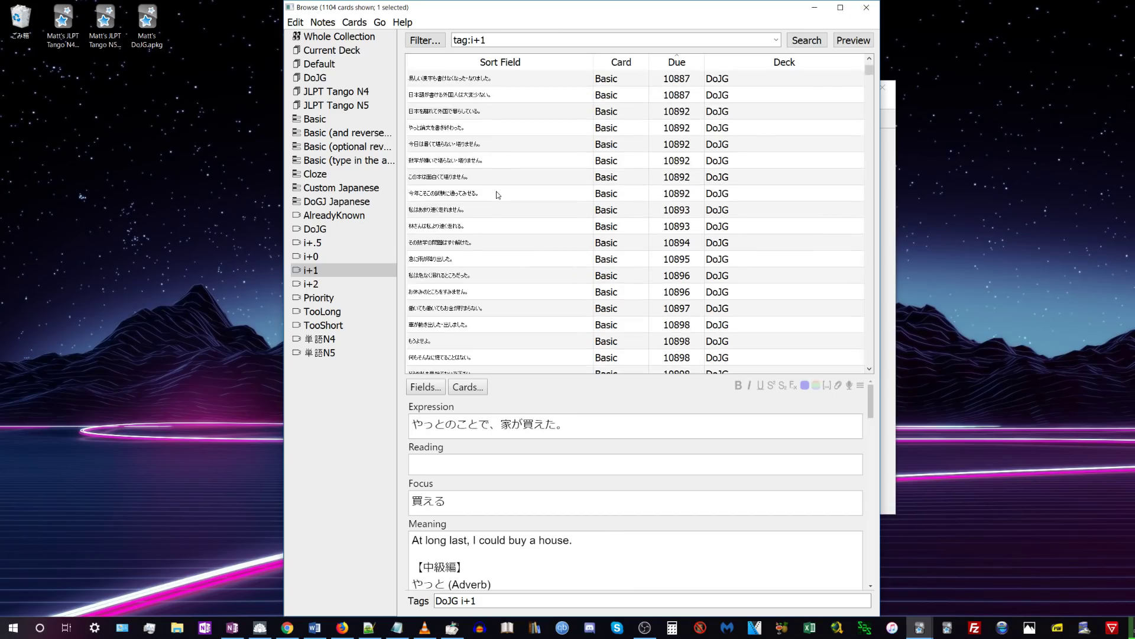
{"action": "left_click", "coordinate": [497, 194]}
{"action": "scroll", "coordinate": [495, 191], "scroll_direction": "down", "scroll_amount": 2}
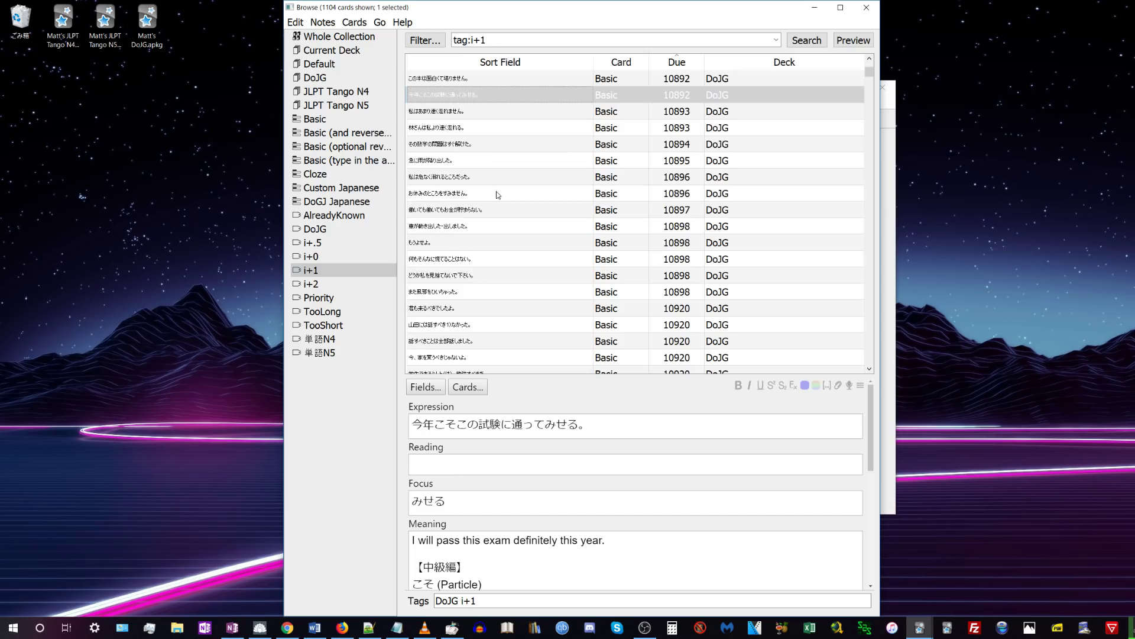
- Close the card browser and return to the deck list
{"action": "left_click", "coordinate": [867, 15]}
{"action": "left_click", "coordinate": [425, 102]}
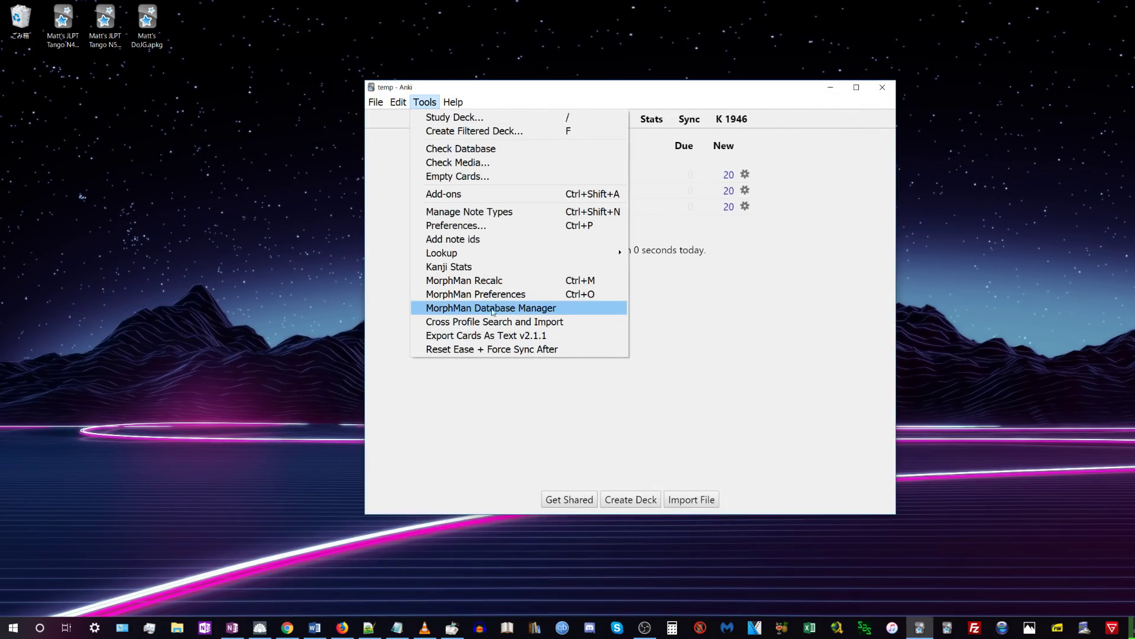
{"action": "left_click", "coordinate": [681, 304]}
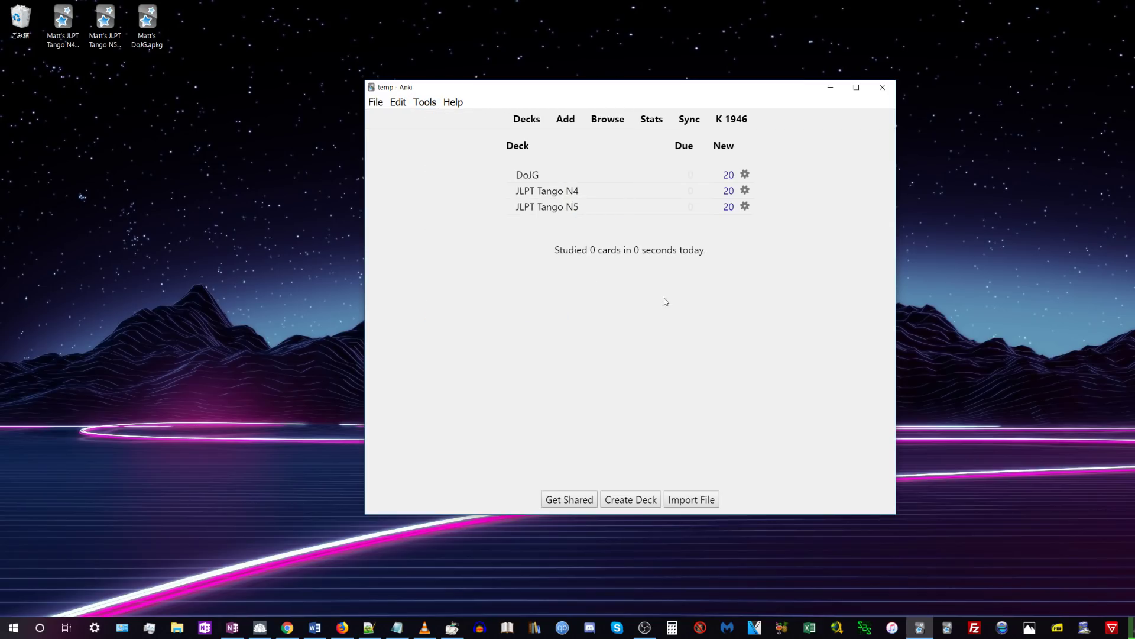